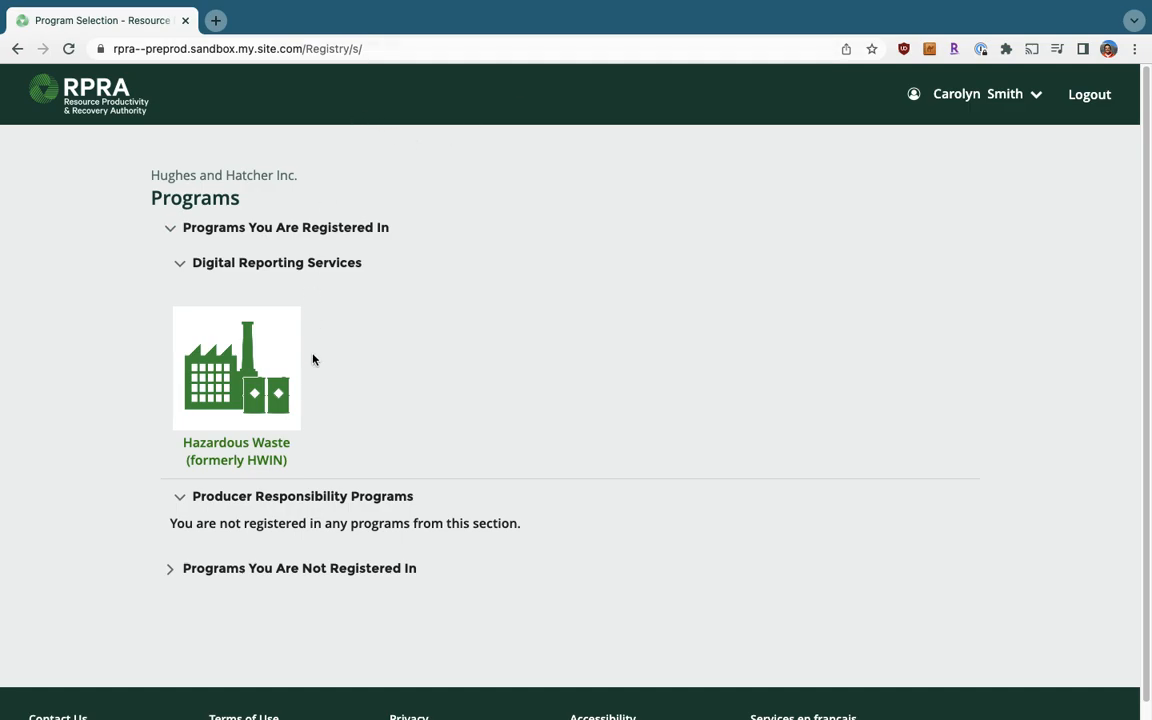
Step: Open the Hazardous Waste (formerly HWIN) program and start a new manifest
click(240, 374)
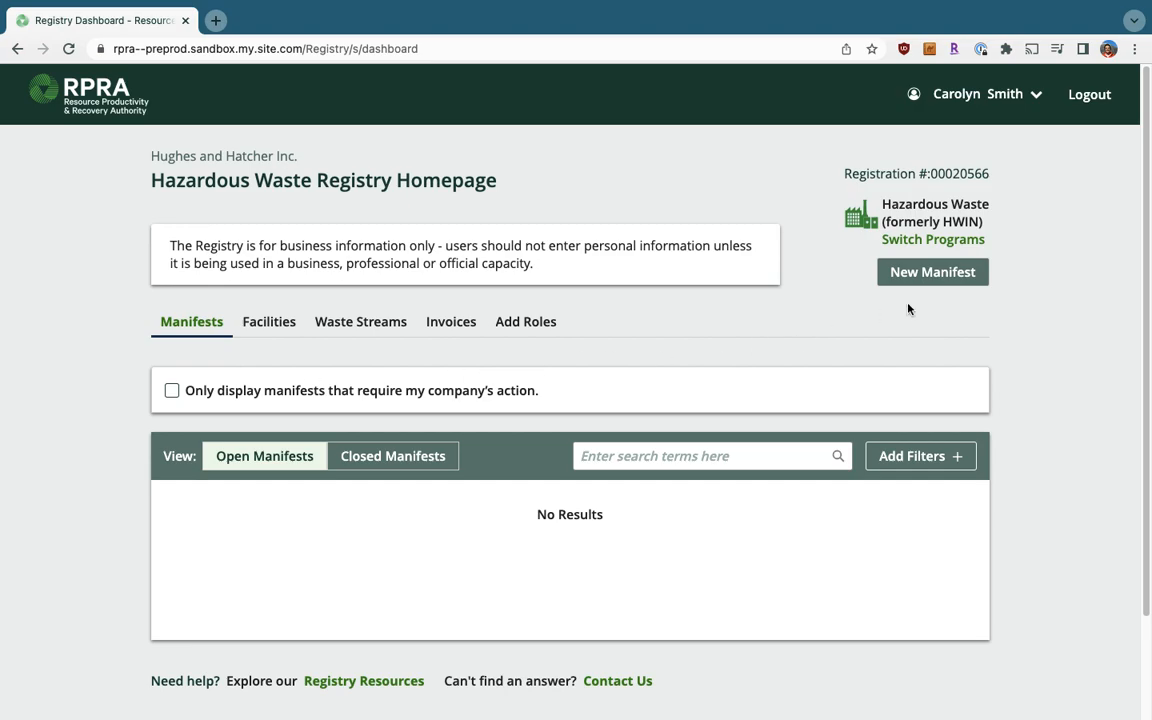
click(935, 280)
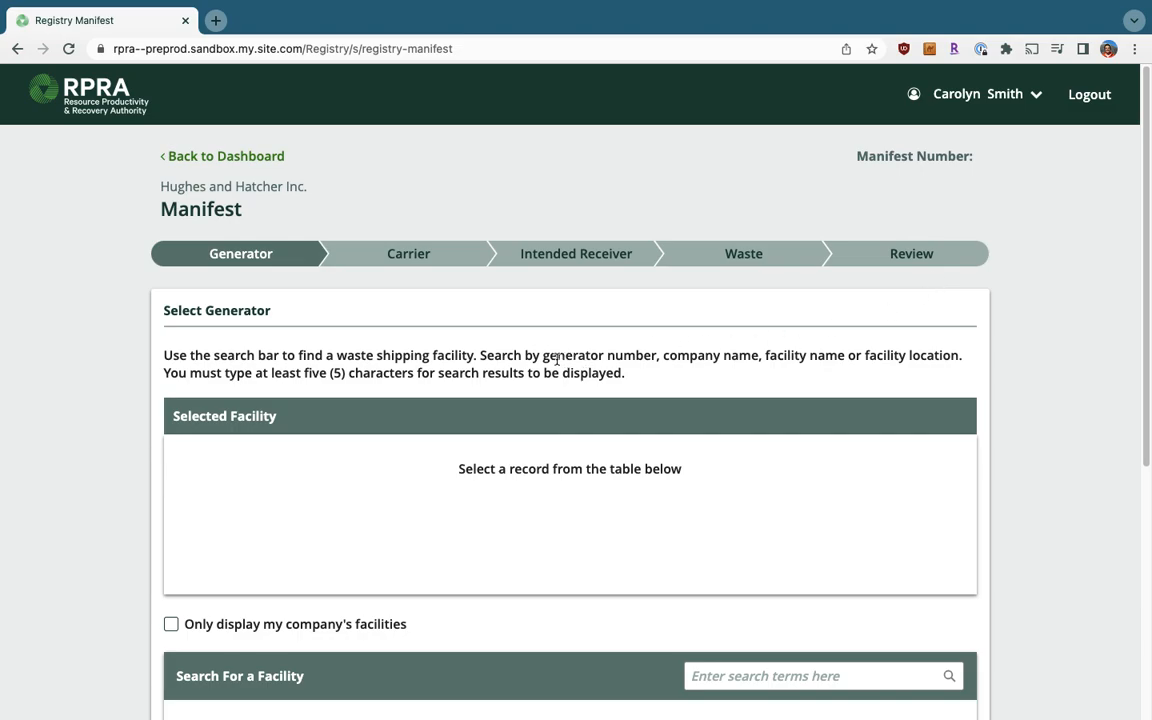
Step: Search for generator number ON001053837, select the Steel Factory facility as the manifest's generator, and save the generator stage
drag(546, 358, 957, 357)
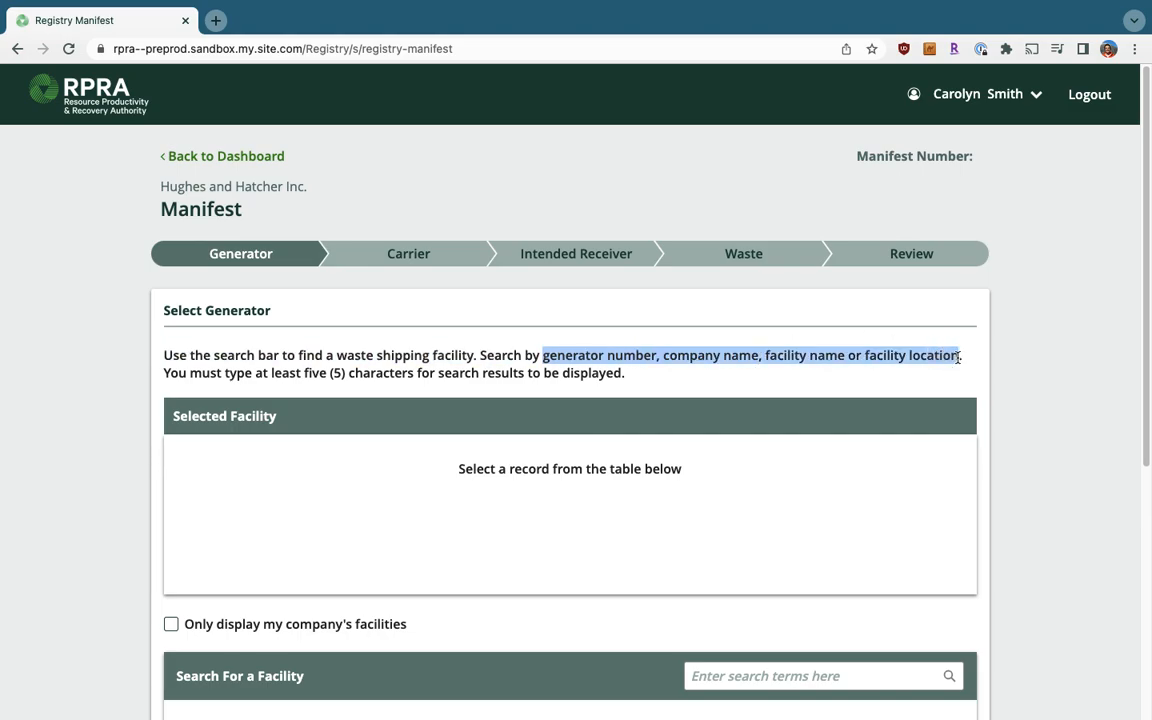
scroll(856, 424, down, 2)
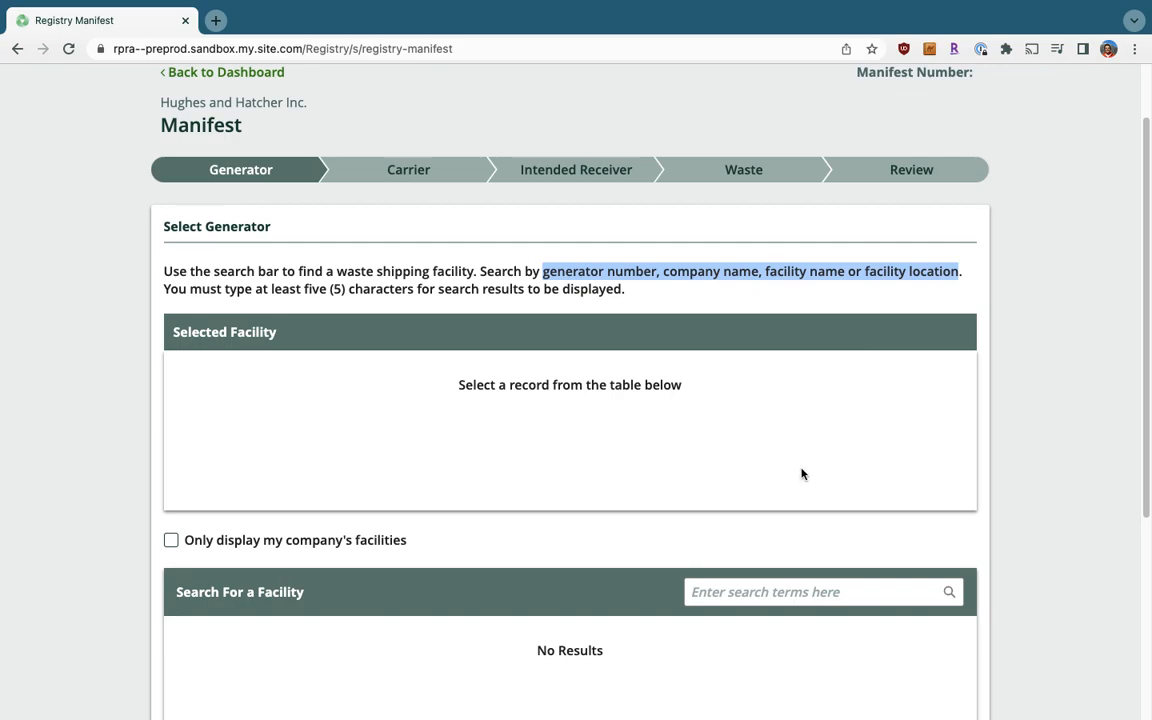
click(745, 592)
text(ON)
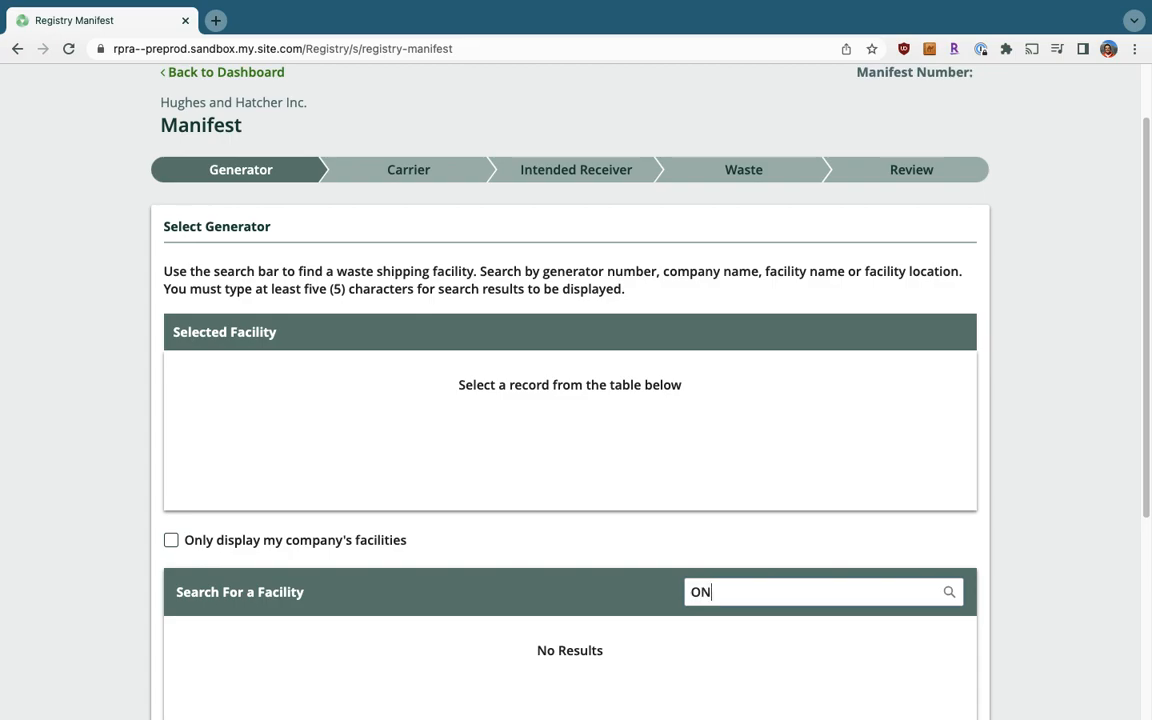
text(001053837)
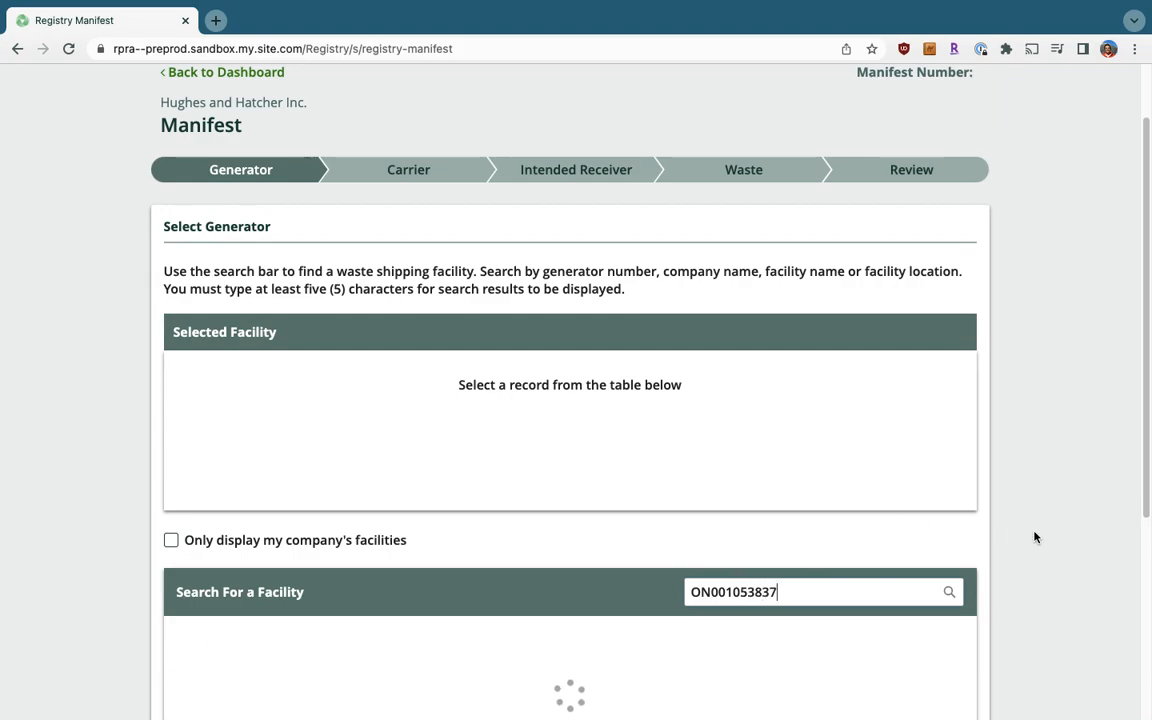
scroll(1034, 532, down, 3)
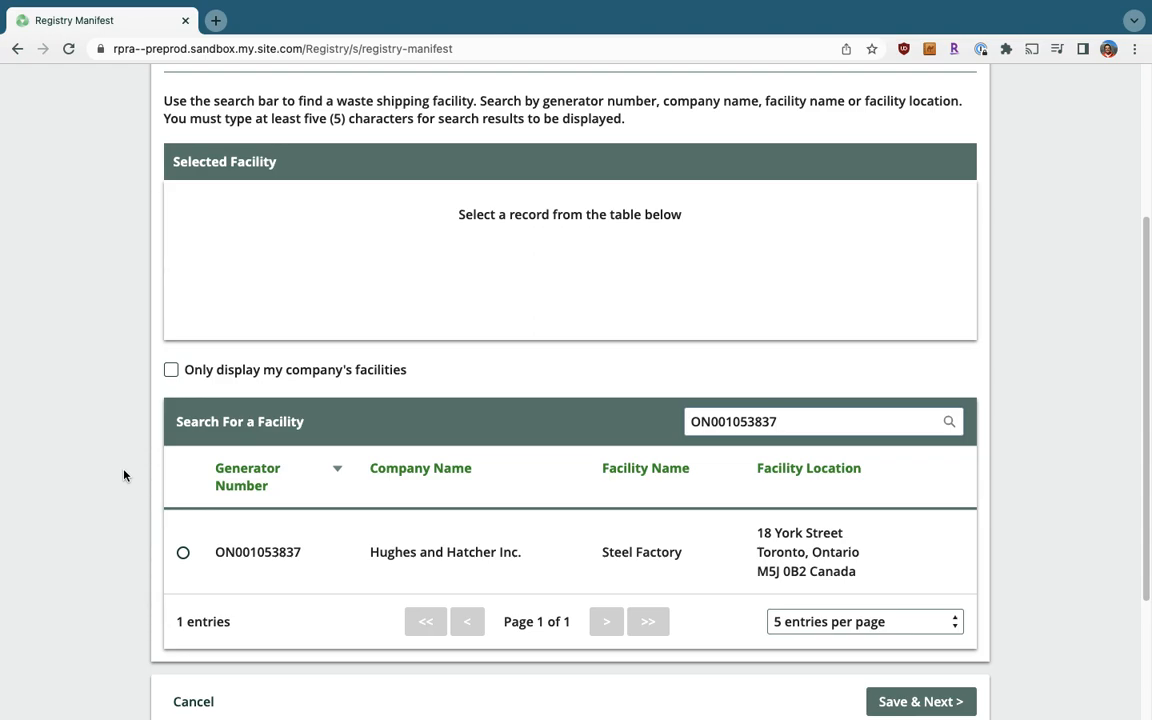
click(183, 556)
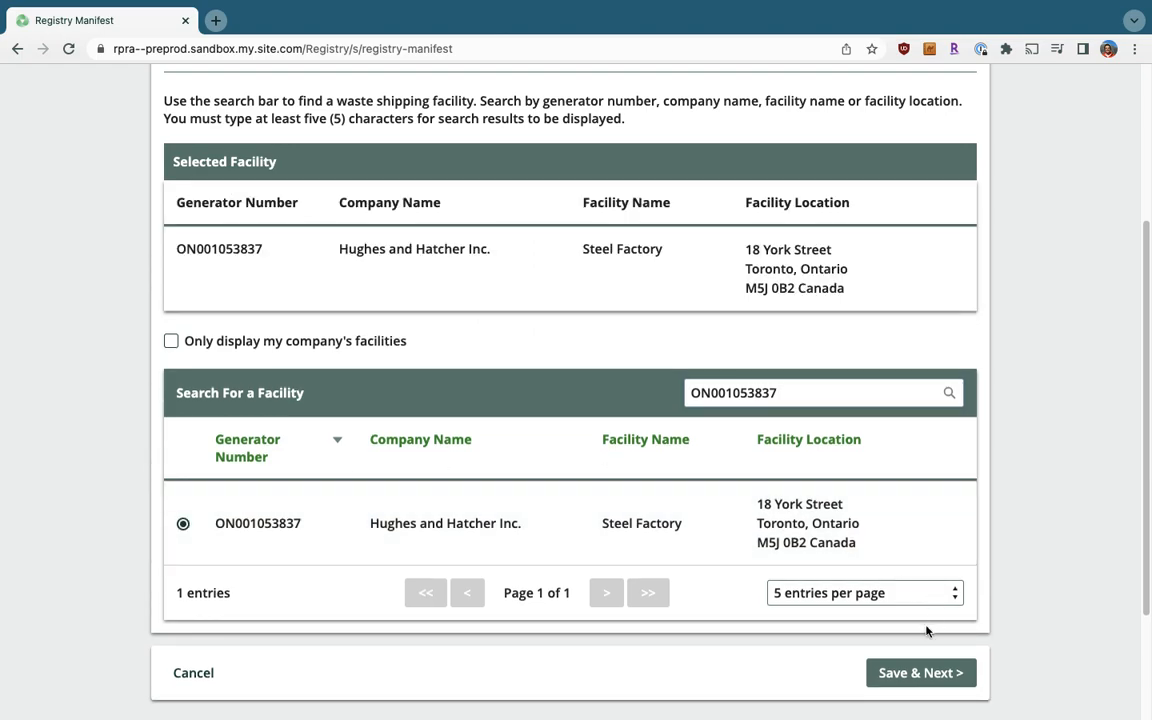
click(937, 673)
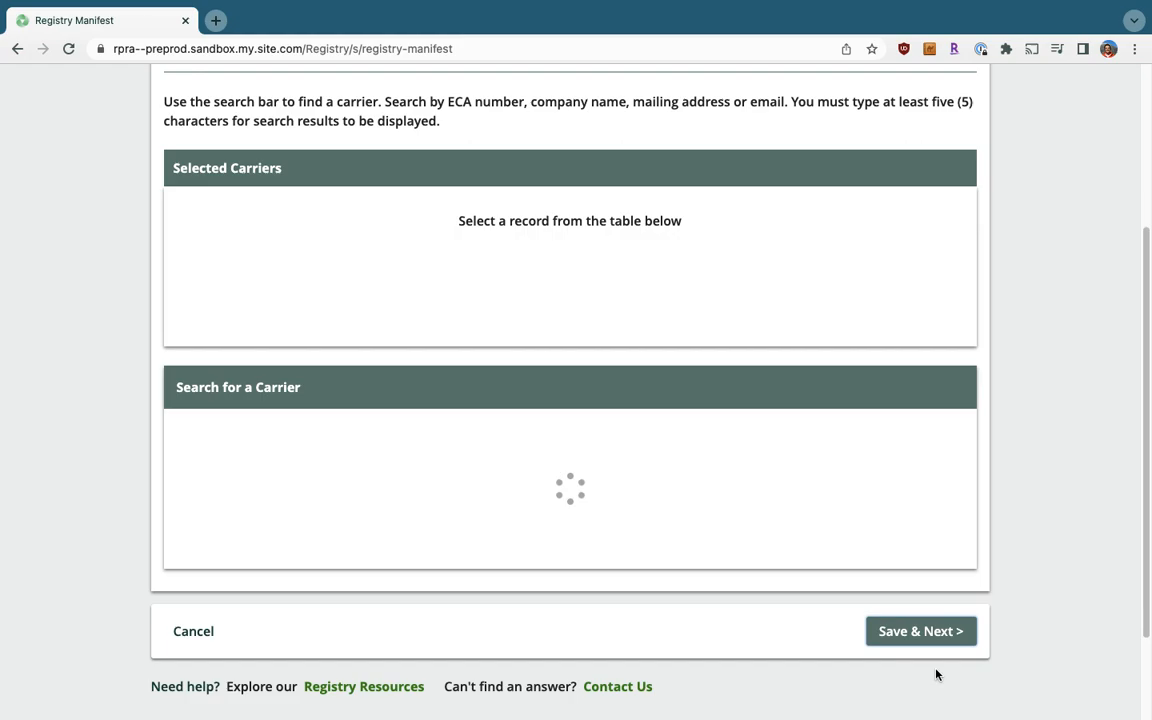
Step: Search the carriers by ECA number 2267-LR32 on the manifest's carrier stage
scroll(688, 484, up, 3)
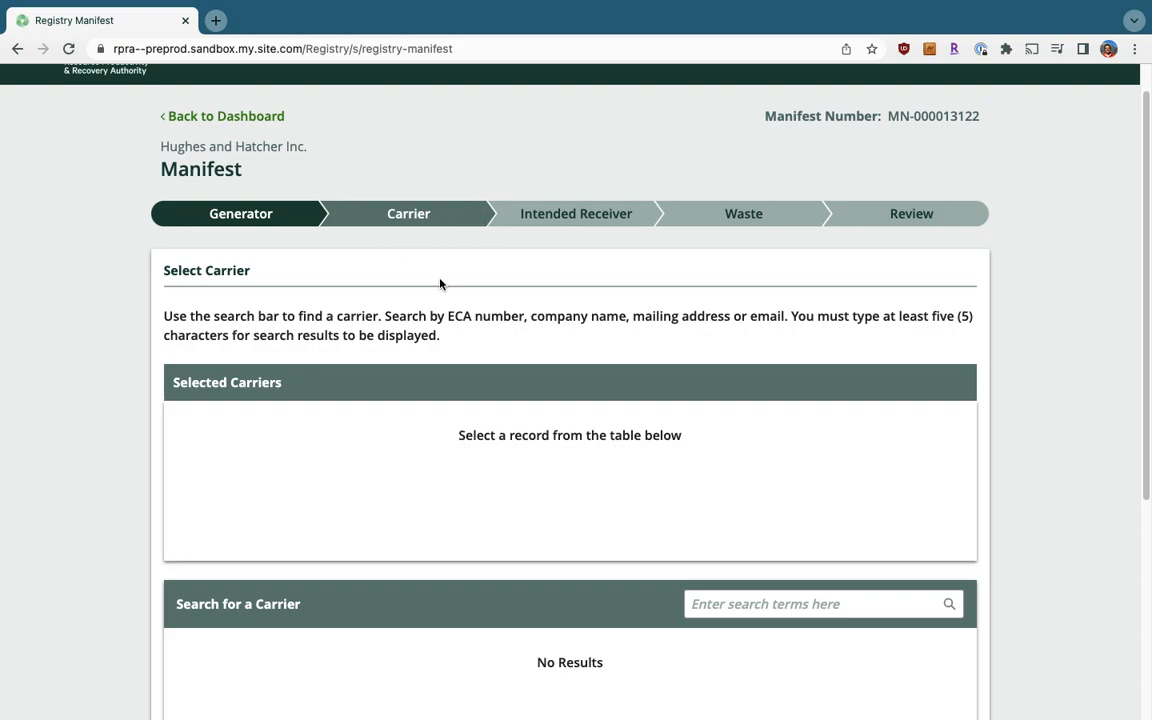
scroll(440, 284, down, 2)
drag(448, 258, 787, 262)
scroll(787, 260, down, 2)
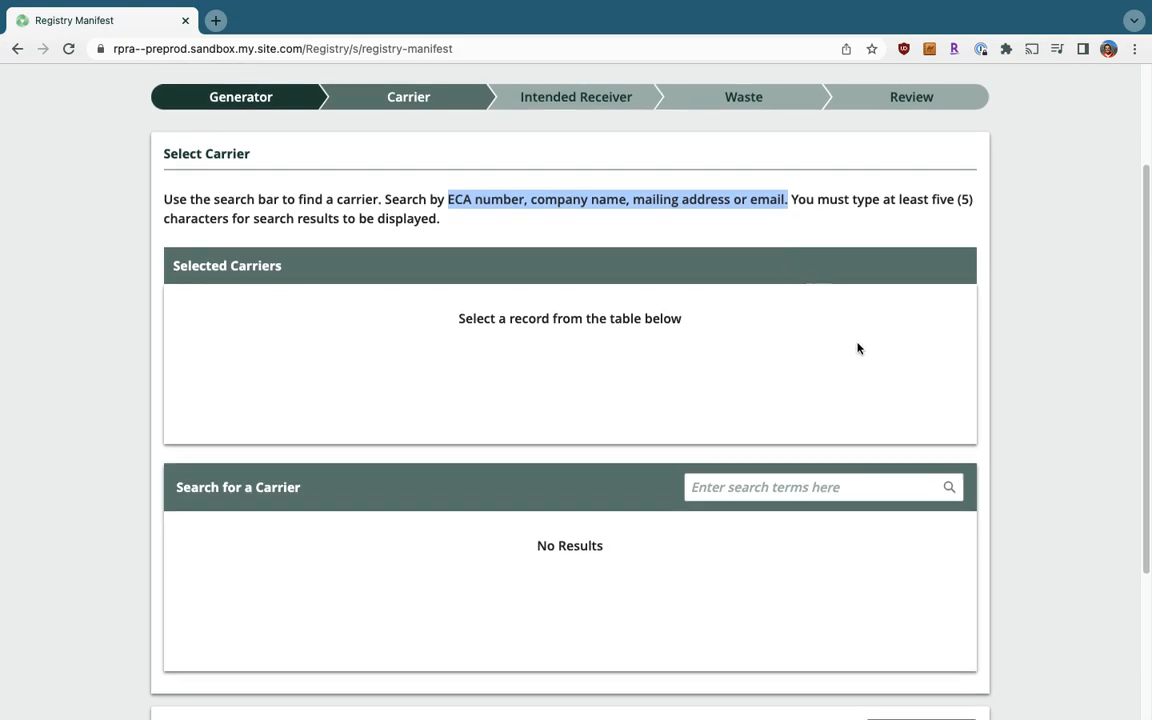
click(786, 488)
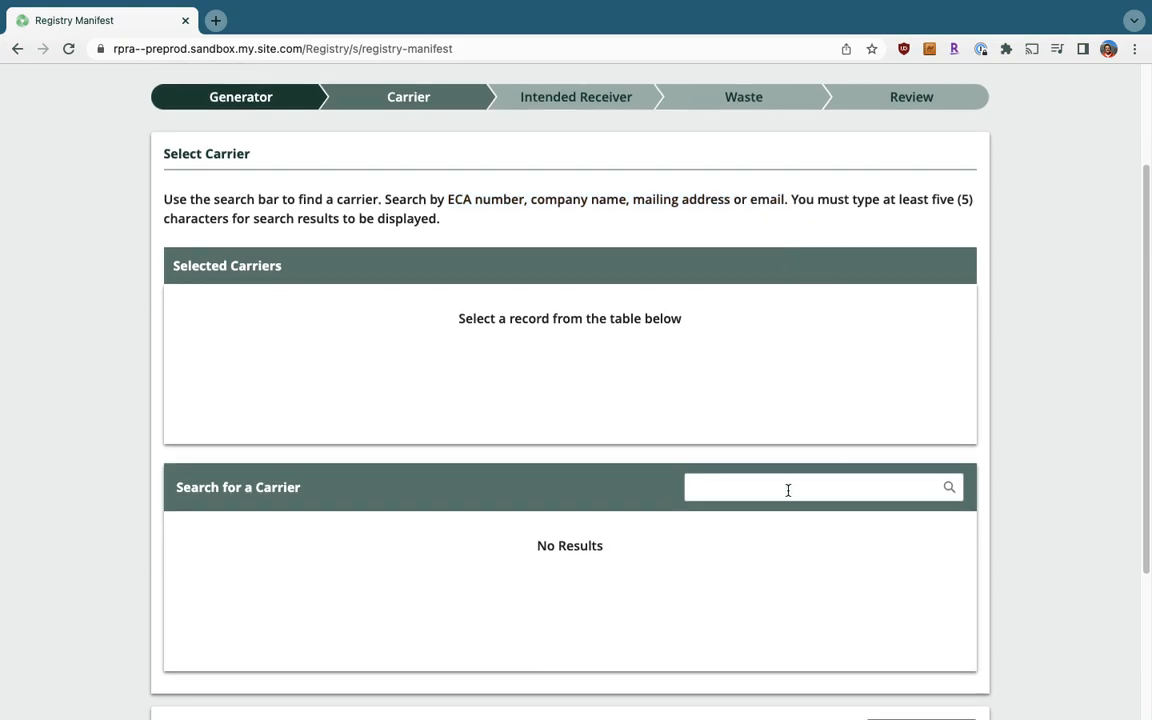
text(2267-LR32)
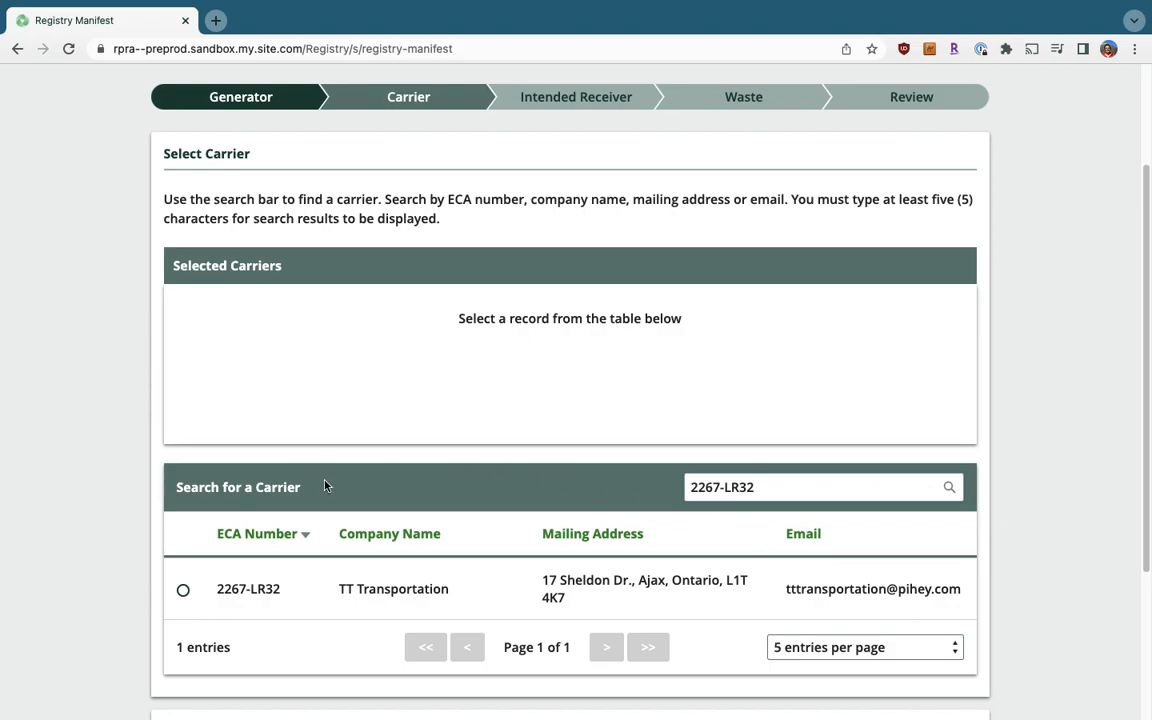
Step: Add TT Transportation as the carrier with its prefilled contact information and save the carrier stage
click(183, 590)
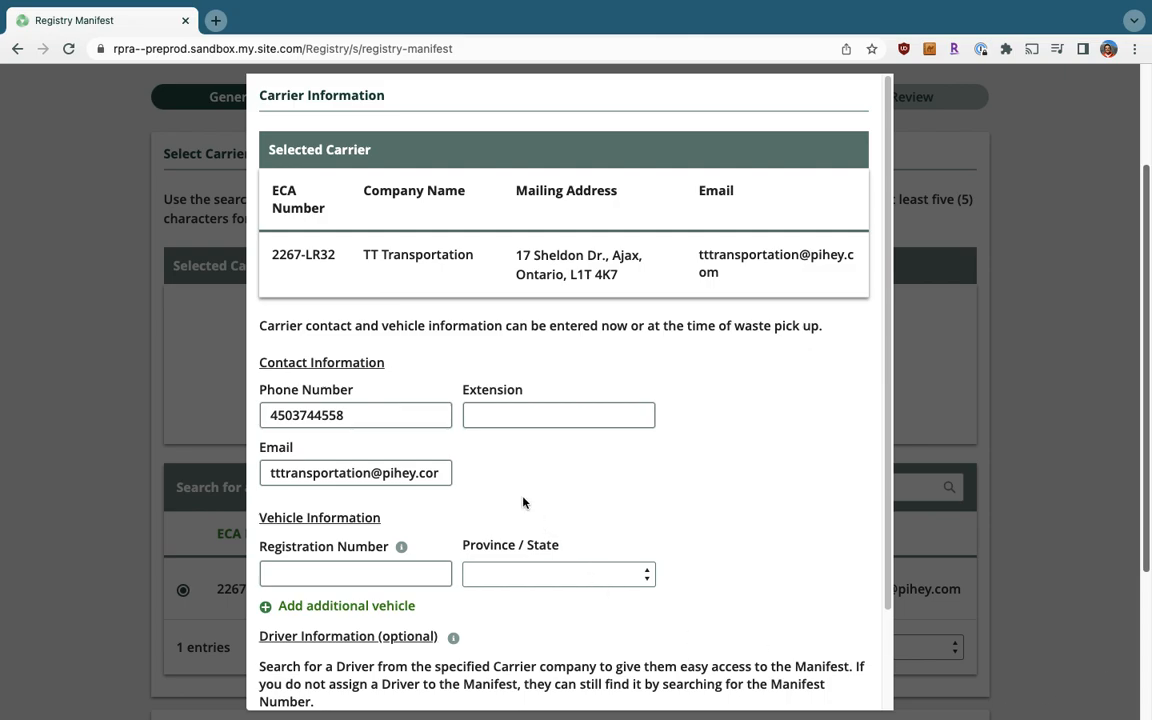
scroll(525, 504, down, 1)
scroll(523, 503, down, 2)
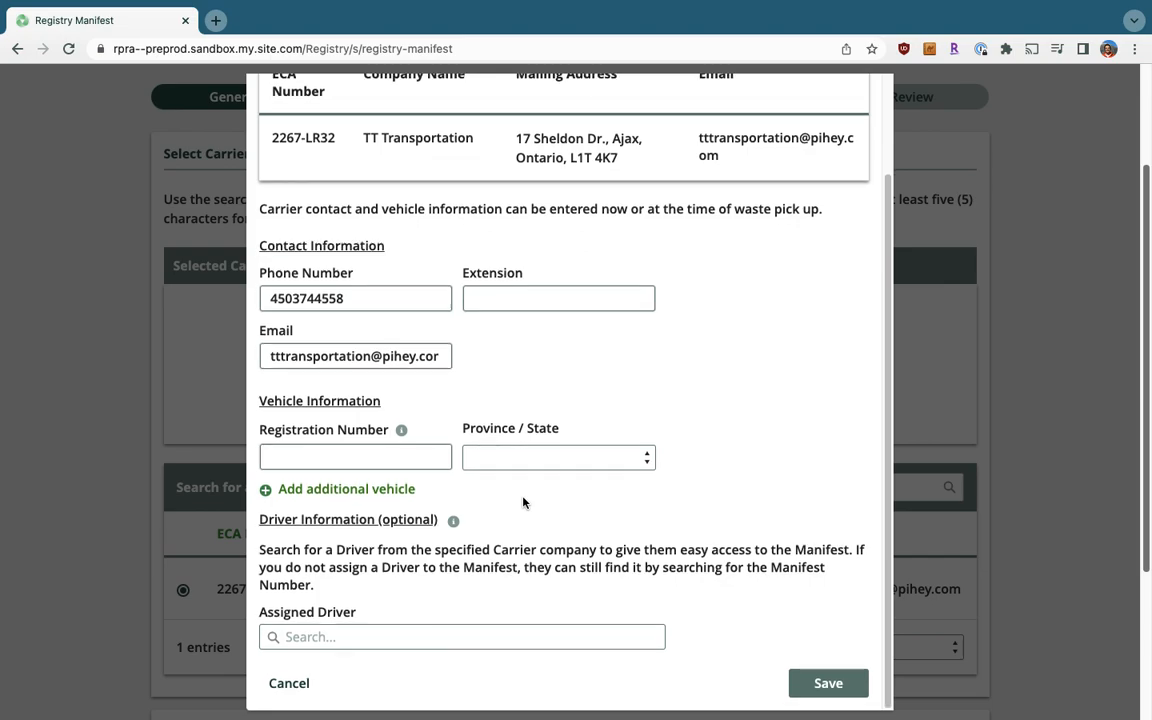
click(829, 685)
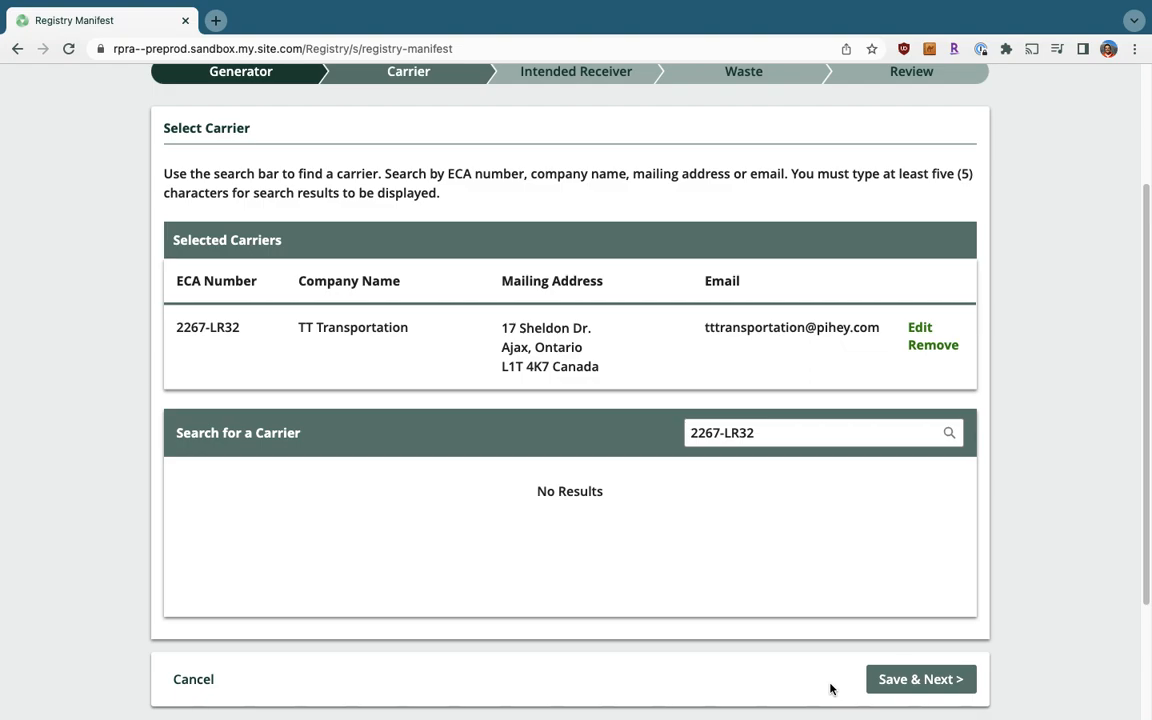
click(926, 679)
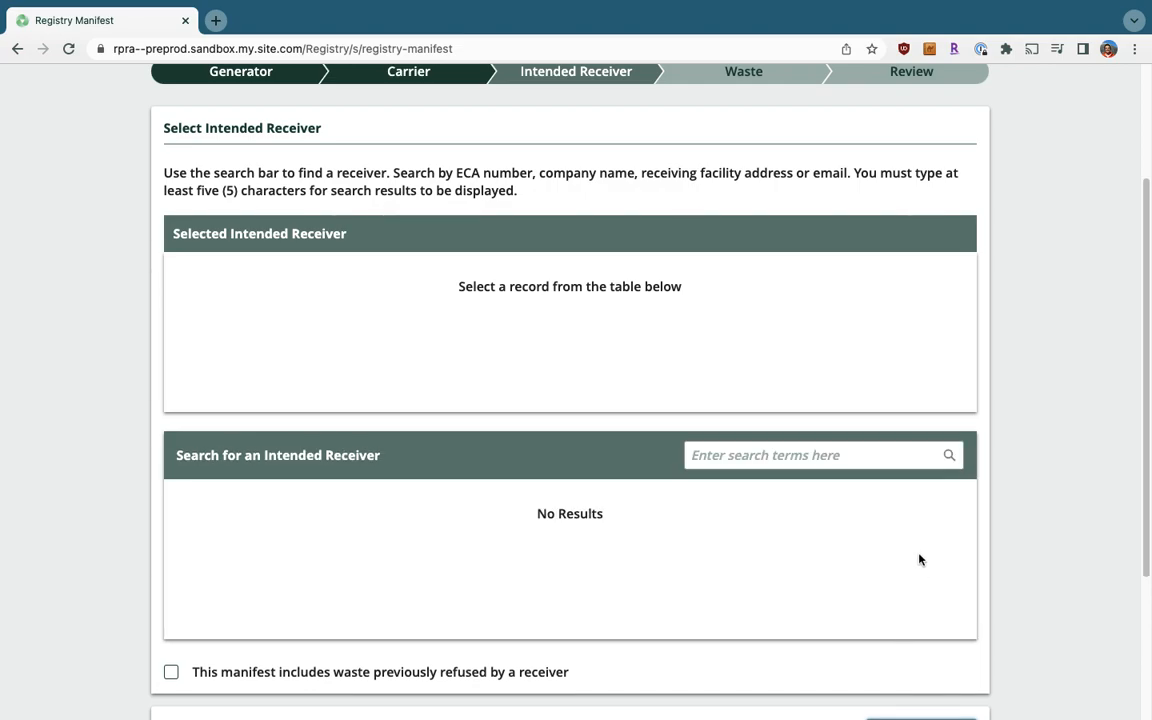
Step: Search for the intended receiver by its facility street address, select Hoyden Co, and save the receiver stage
scroll(920, 559, up, 1)
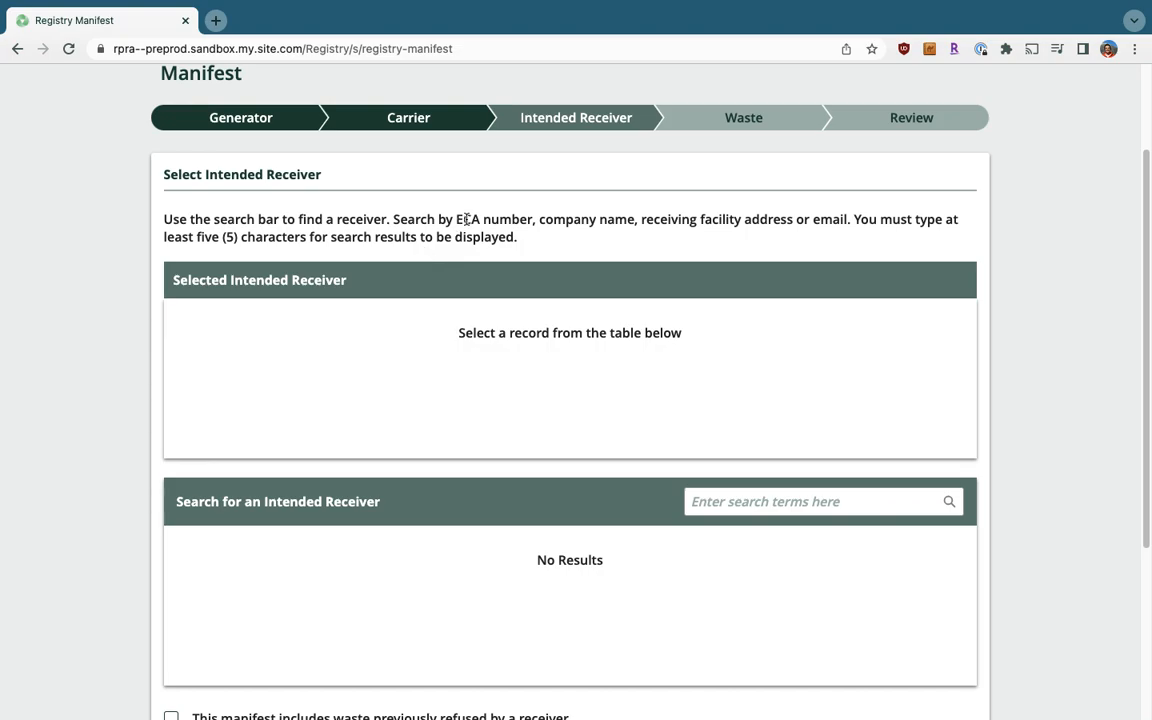
drag(456, 219, 848, 219)
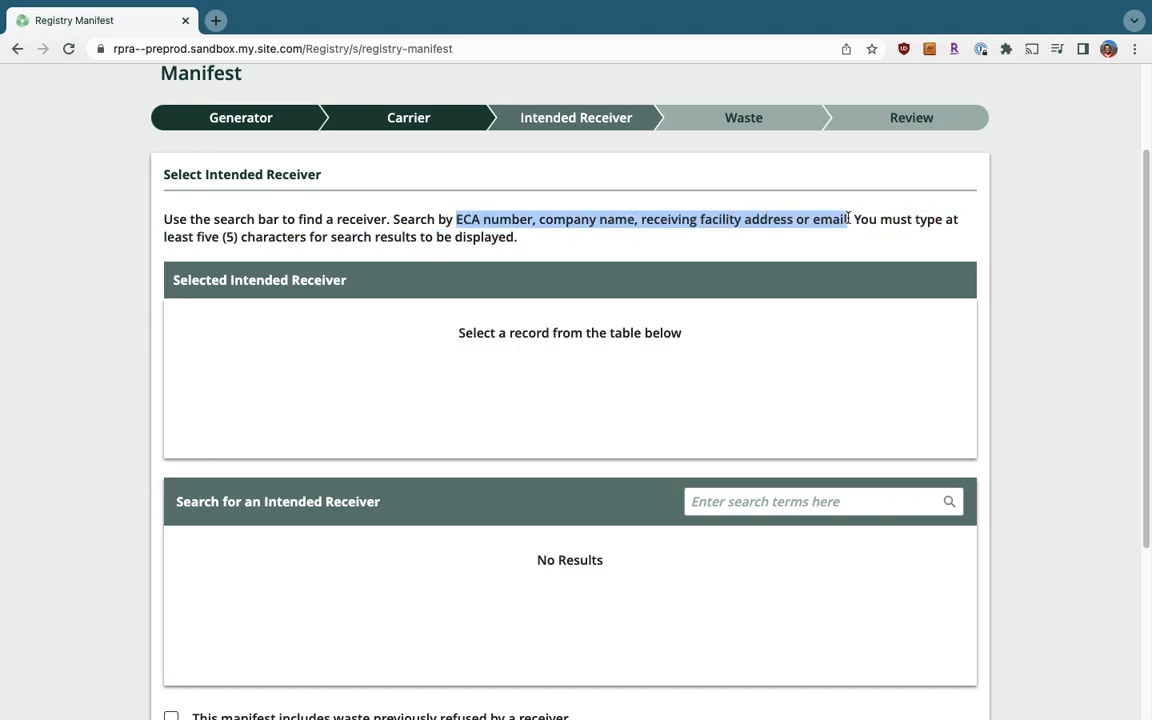
scroll(848, 219, down, 1)
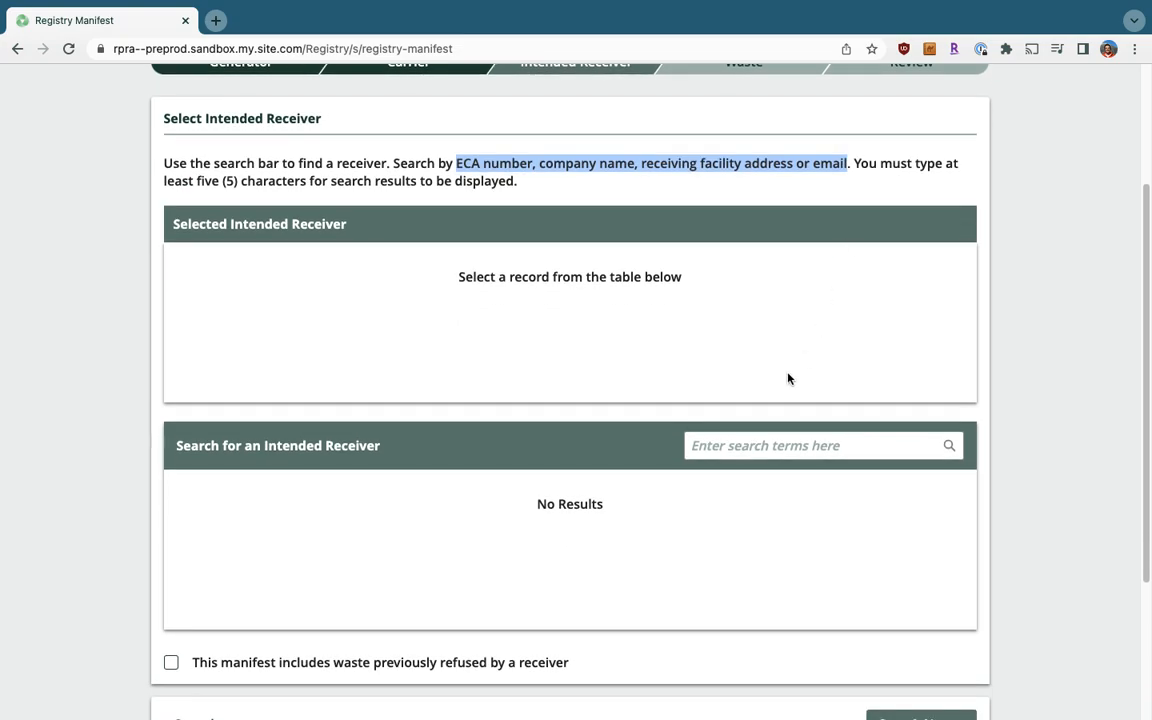
click(733, 450)
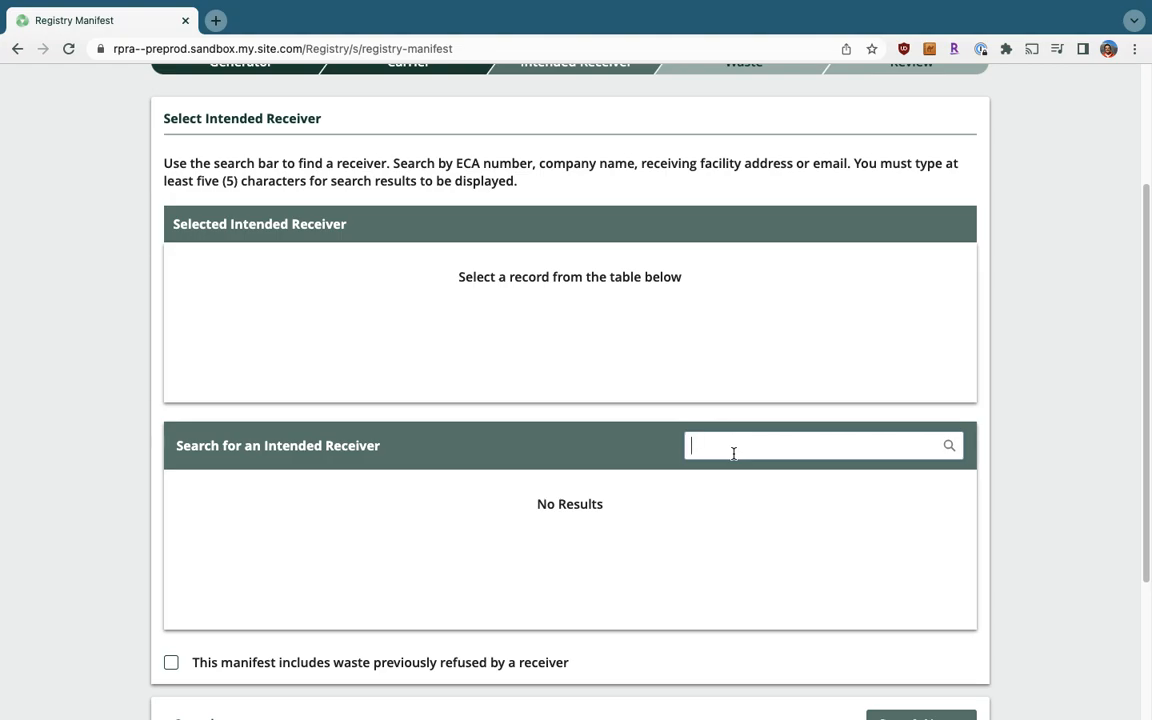
text(2352 Pri)
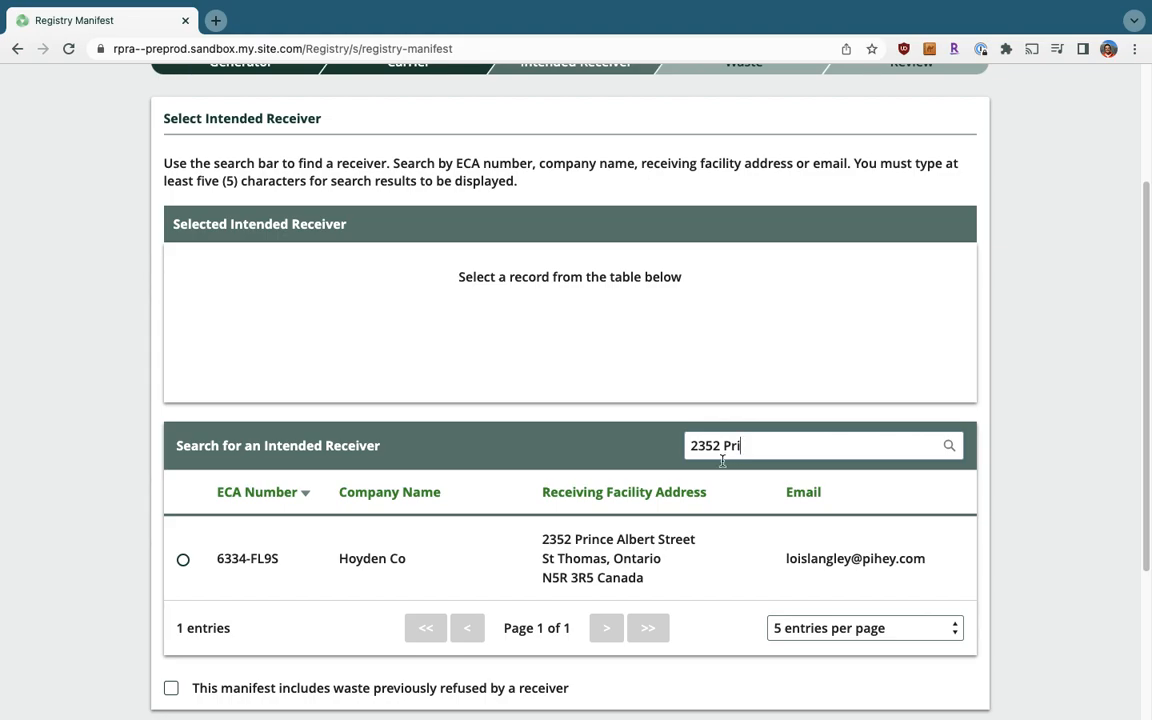
scroll(175, 460, down, 1)
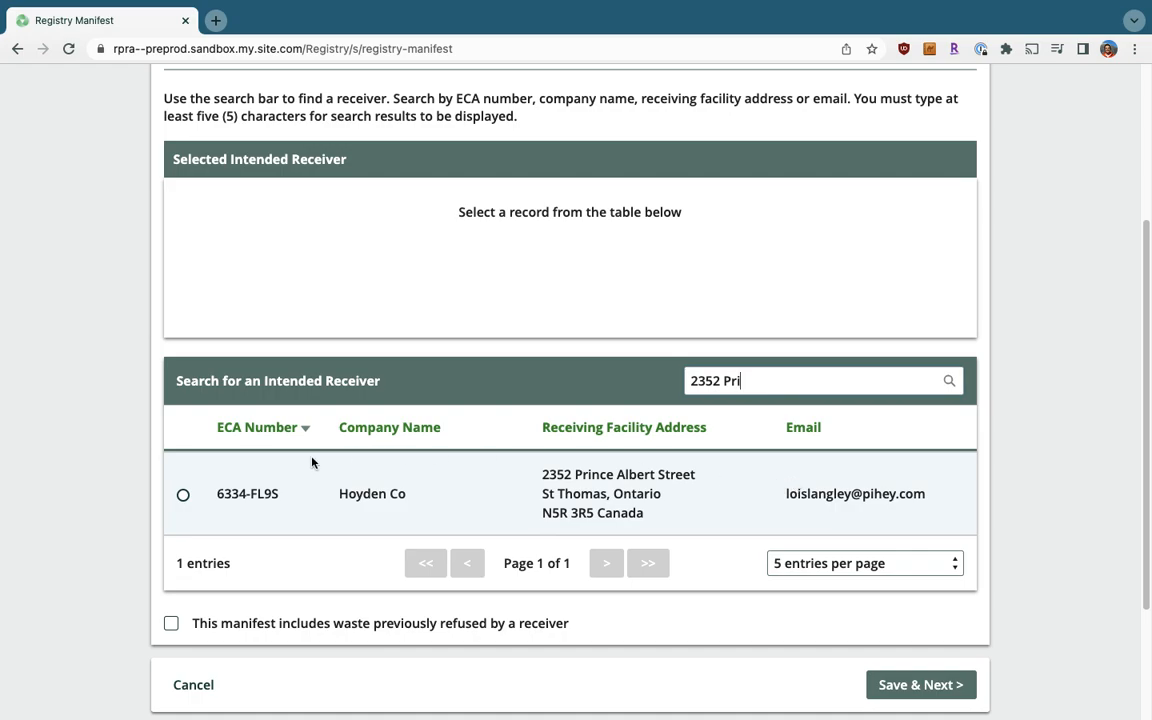
click(184, 496)
click(896, 658)
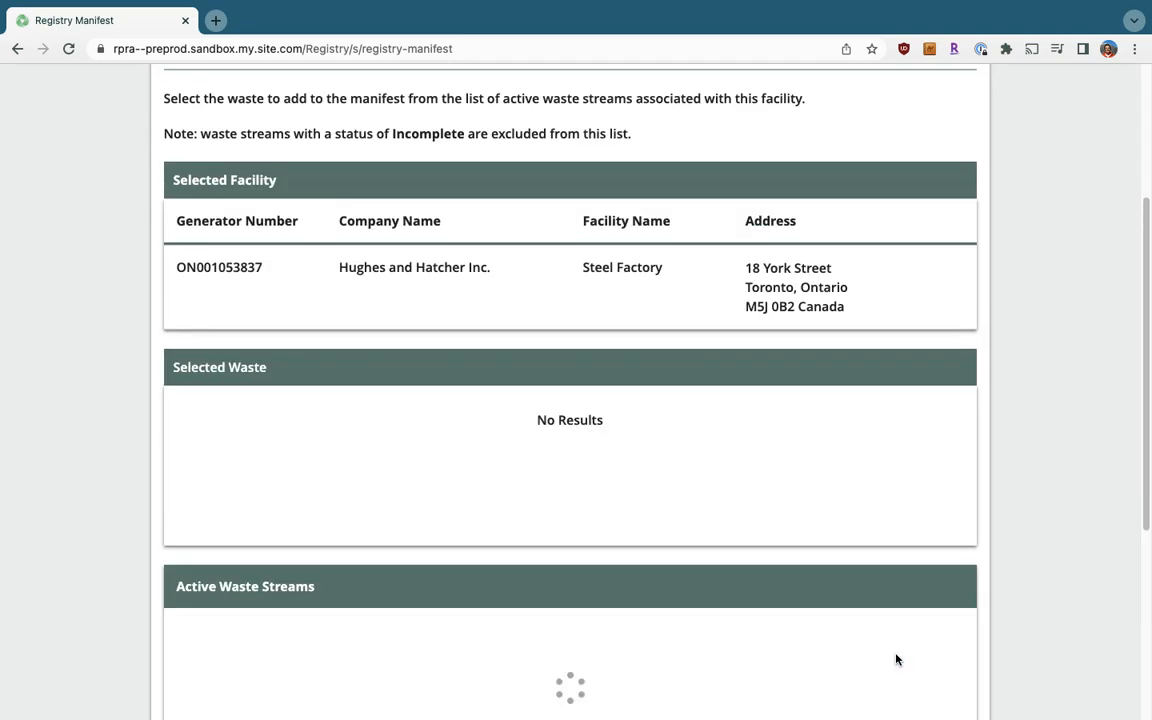
Step: Review the facility's active waste streams and the filter options available for narrowing them down
scroll(766, 432, up, 3)
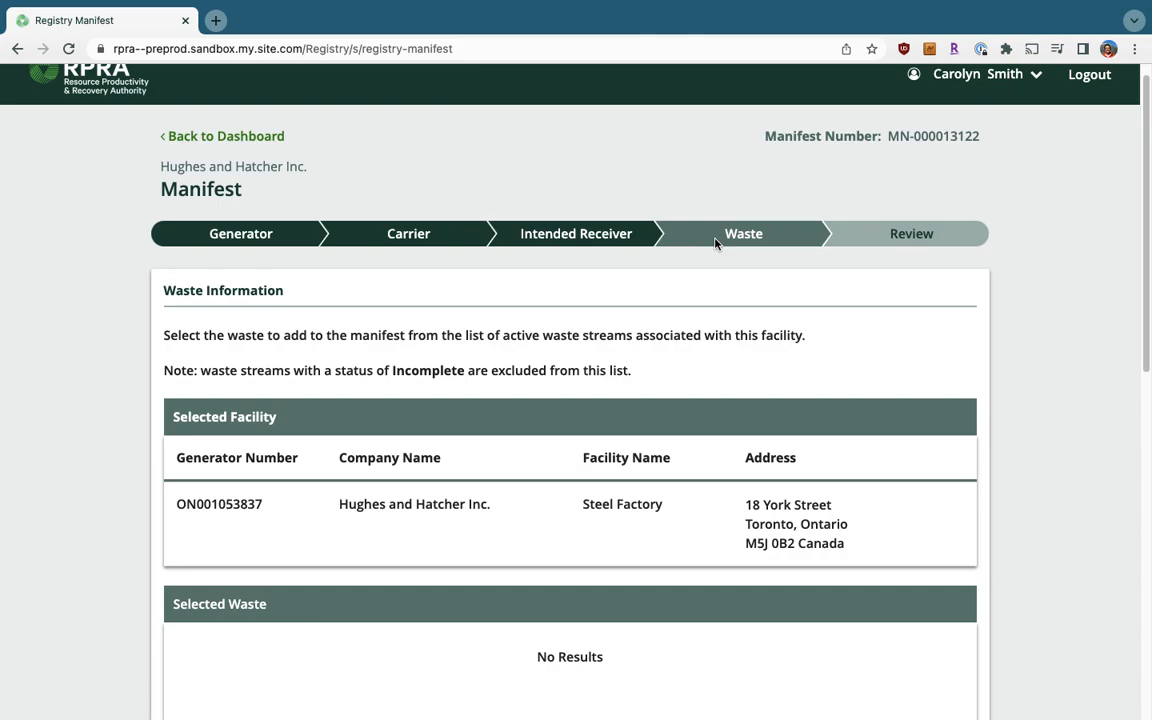
scroll(714, 243, down, 2)
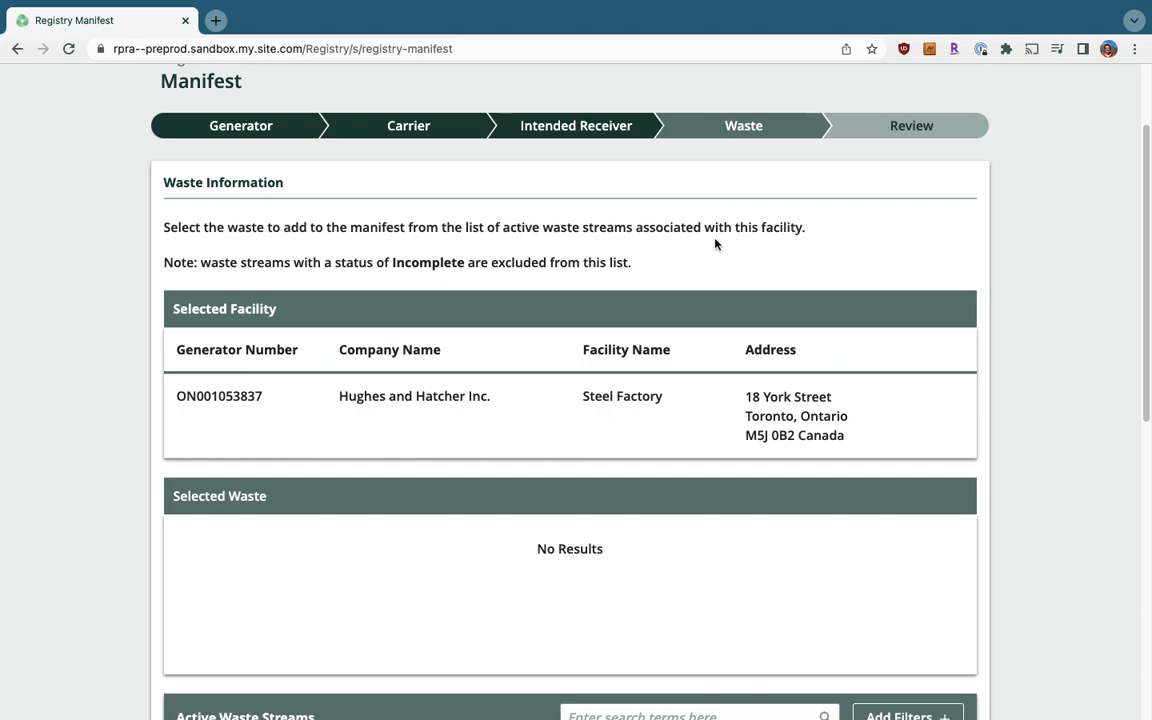
scroll(714, 243, down, 1)
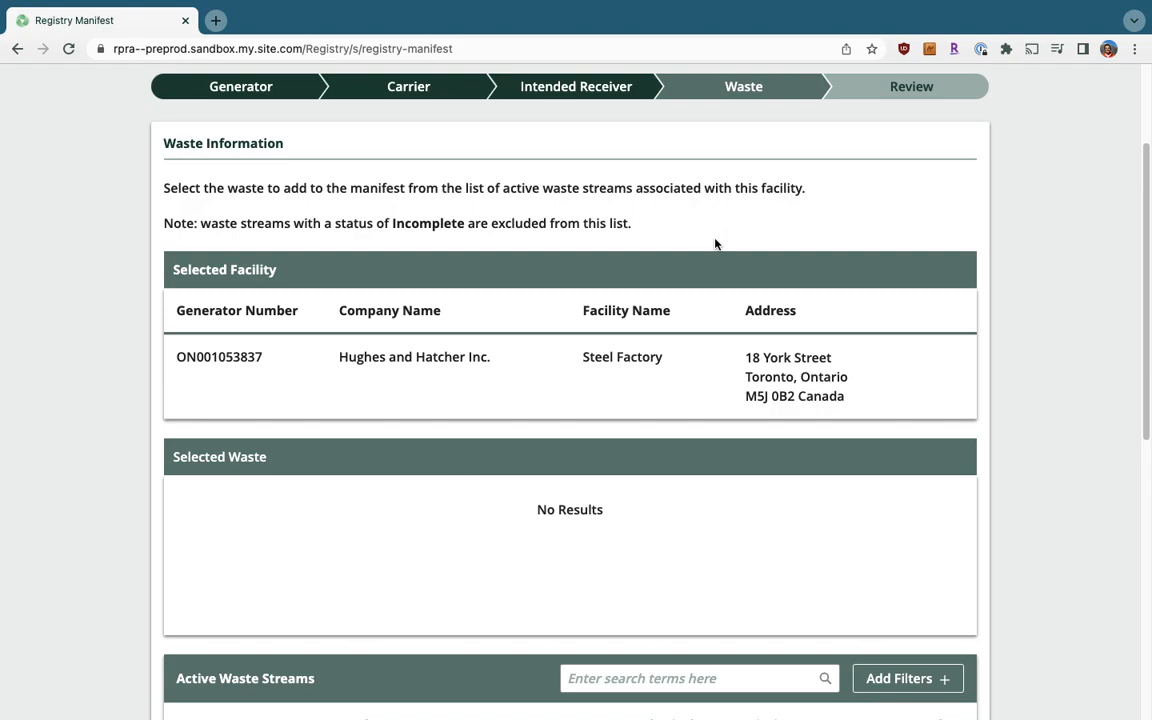
scroll(656, 287, down, 5)
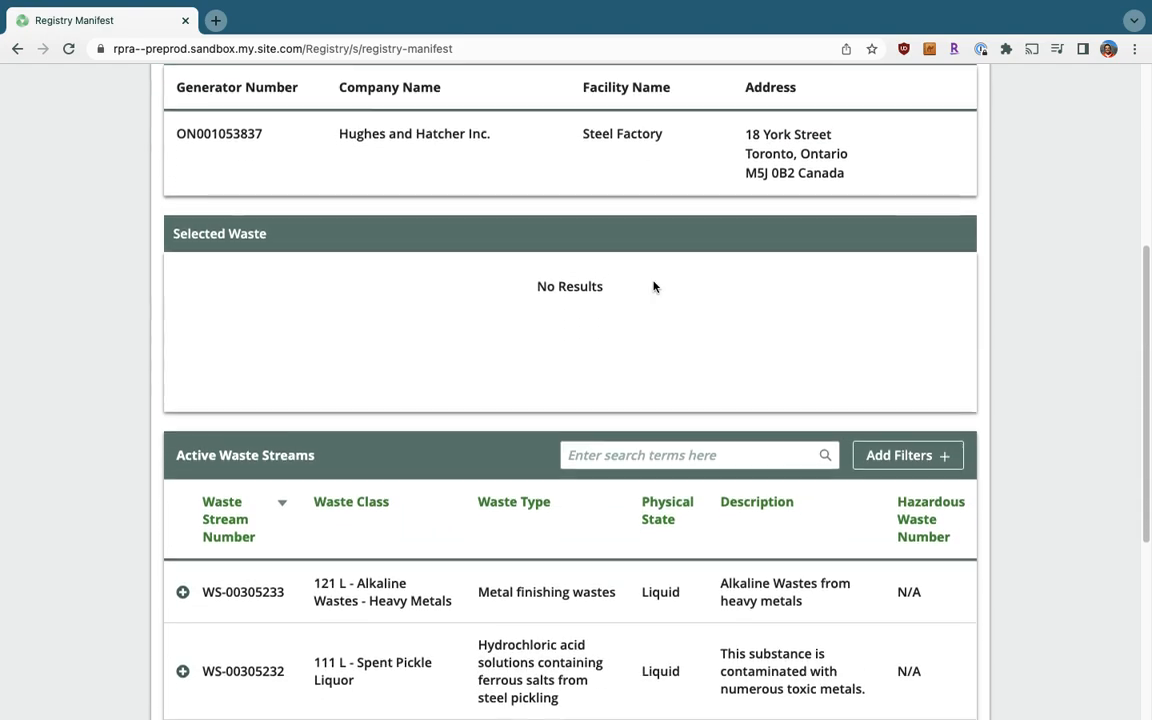
scroll(654, 287, down, 2)
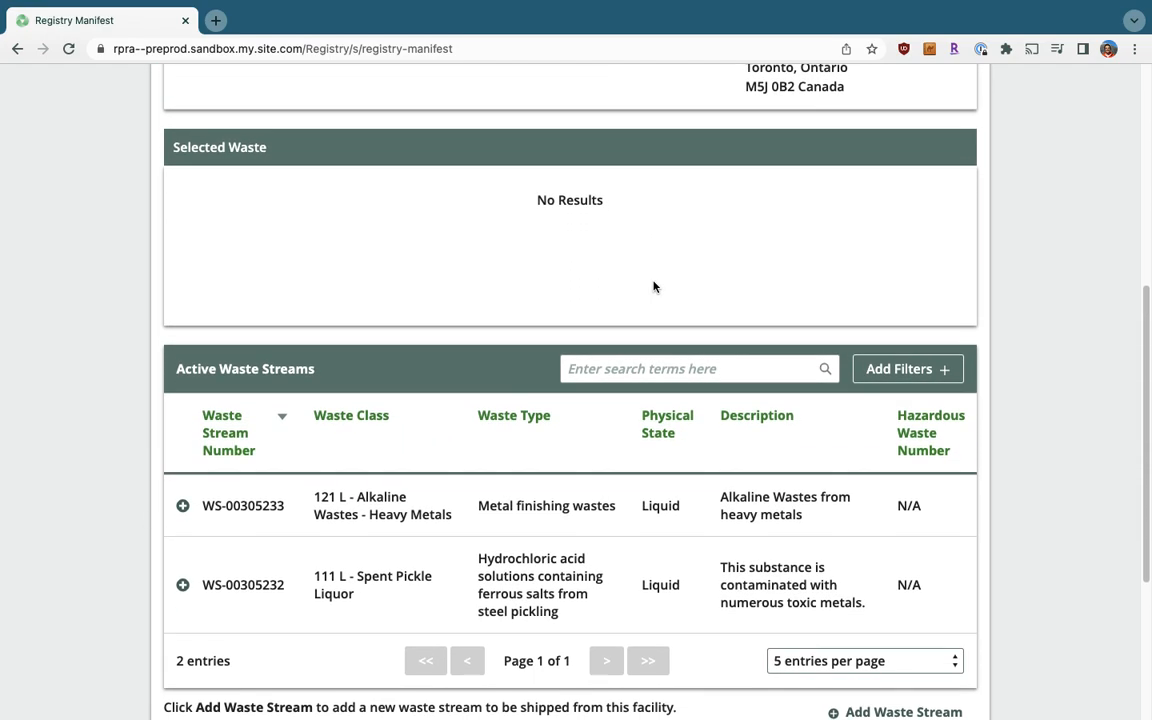
scroll(654, 287, down, 2)
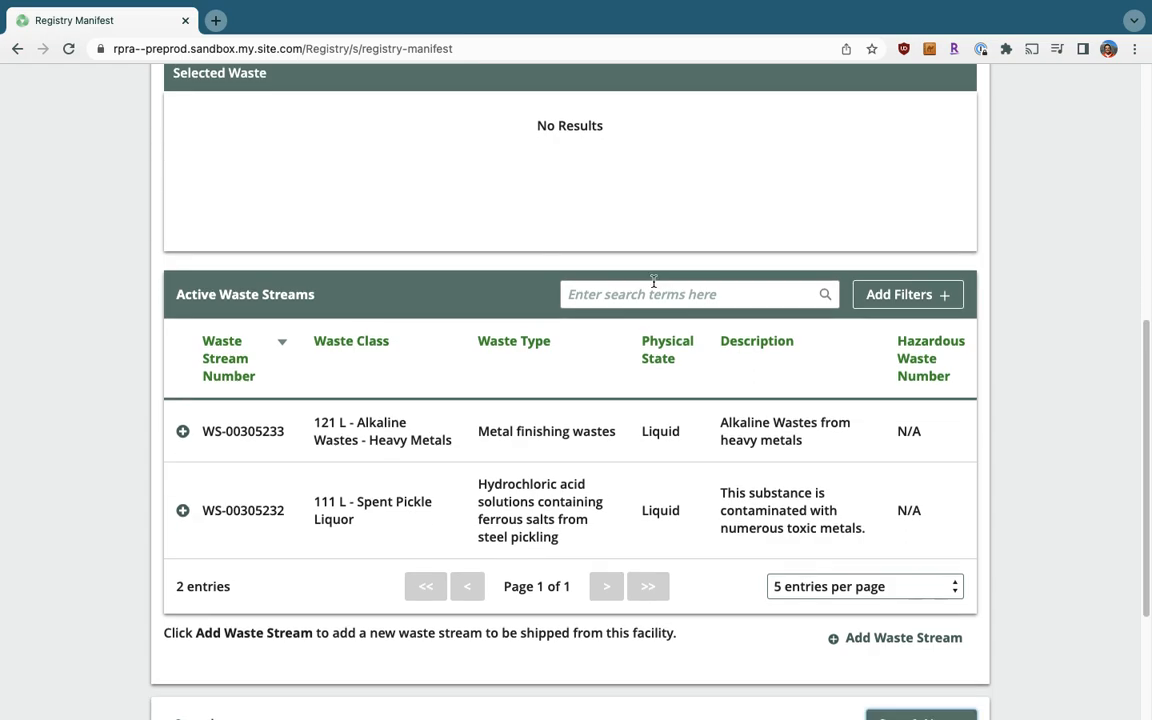
click(628, 295)
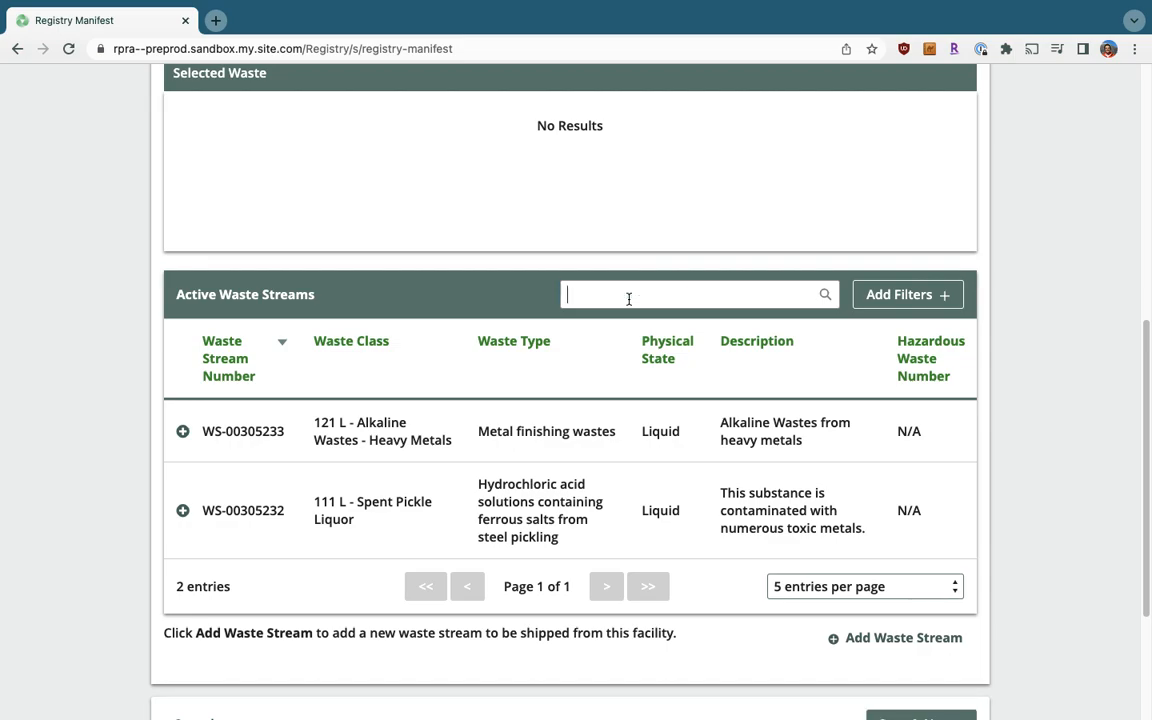
click(925, 300)
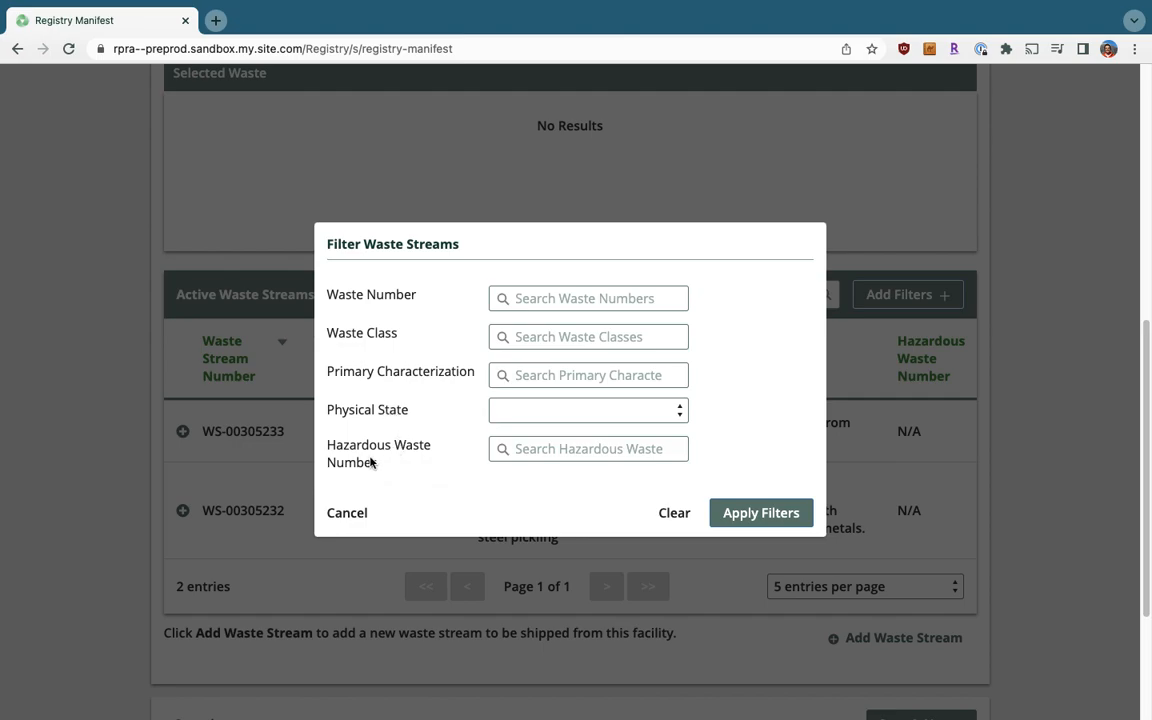
click(349, 515)
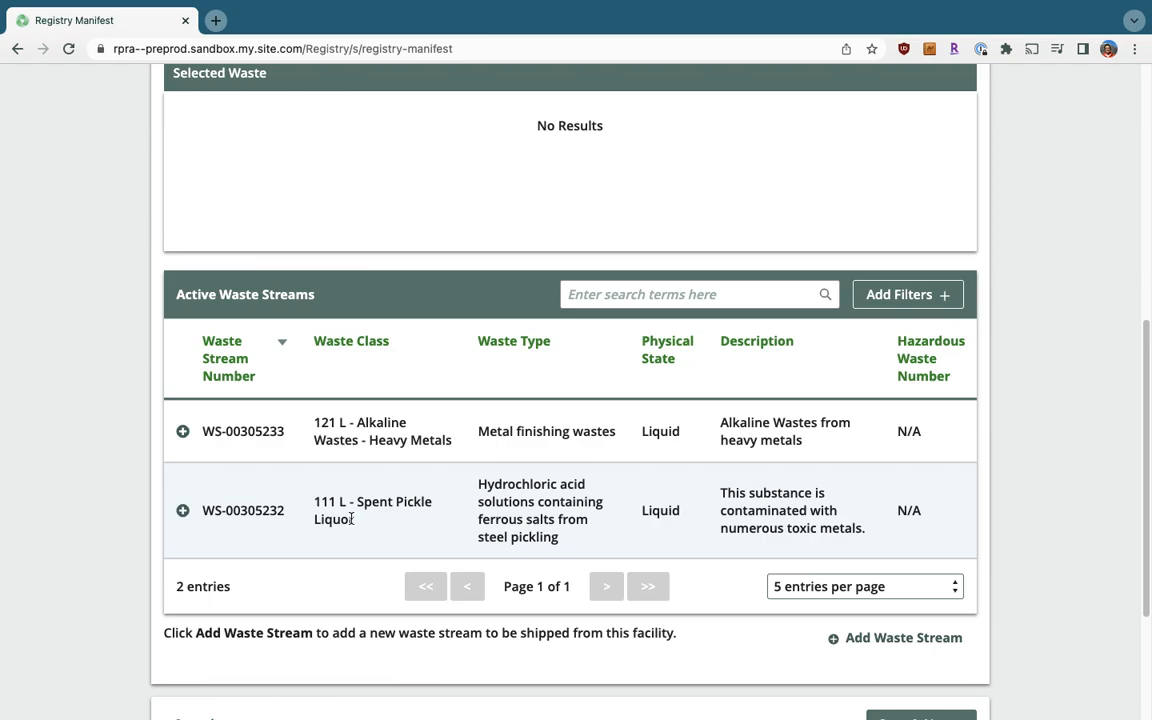
Step: Add the 111 L - Spent Pickle Liquor waste stream to the manifest's selected waste
click(183, 512)
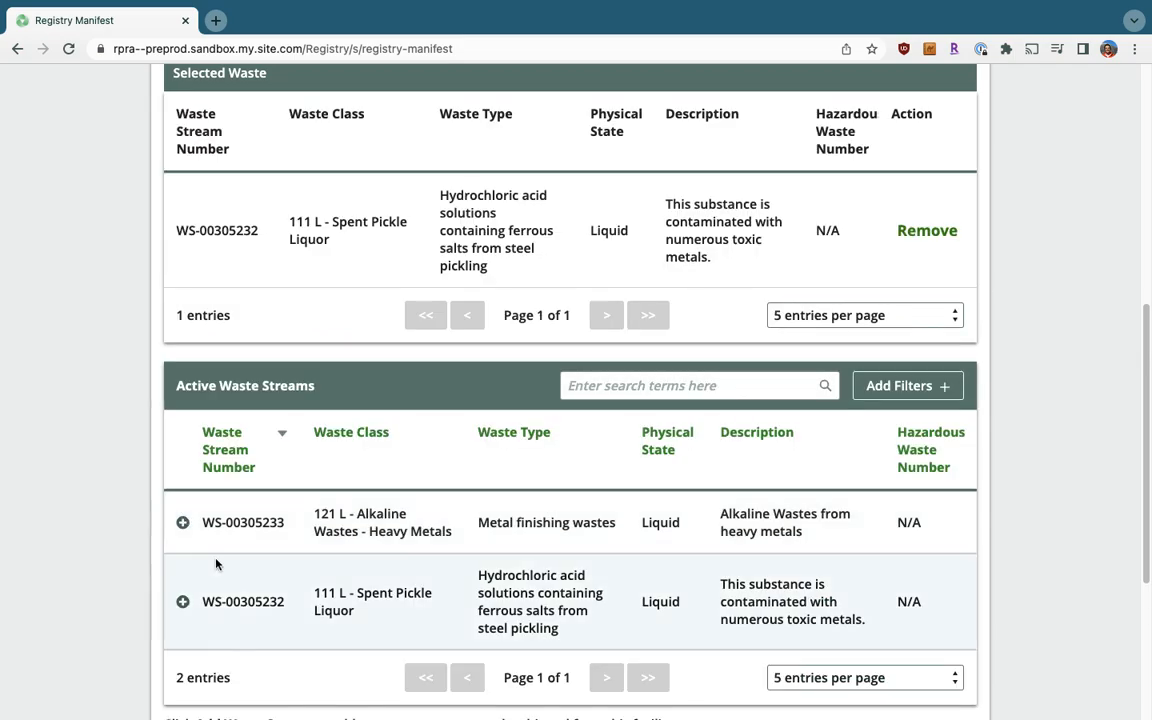
scroll(141, 527, up, 3)
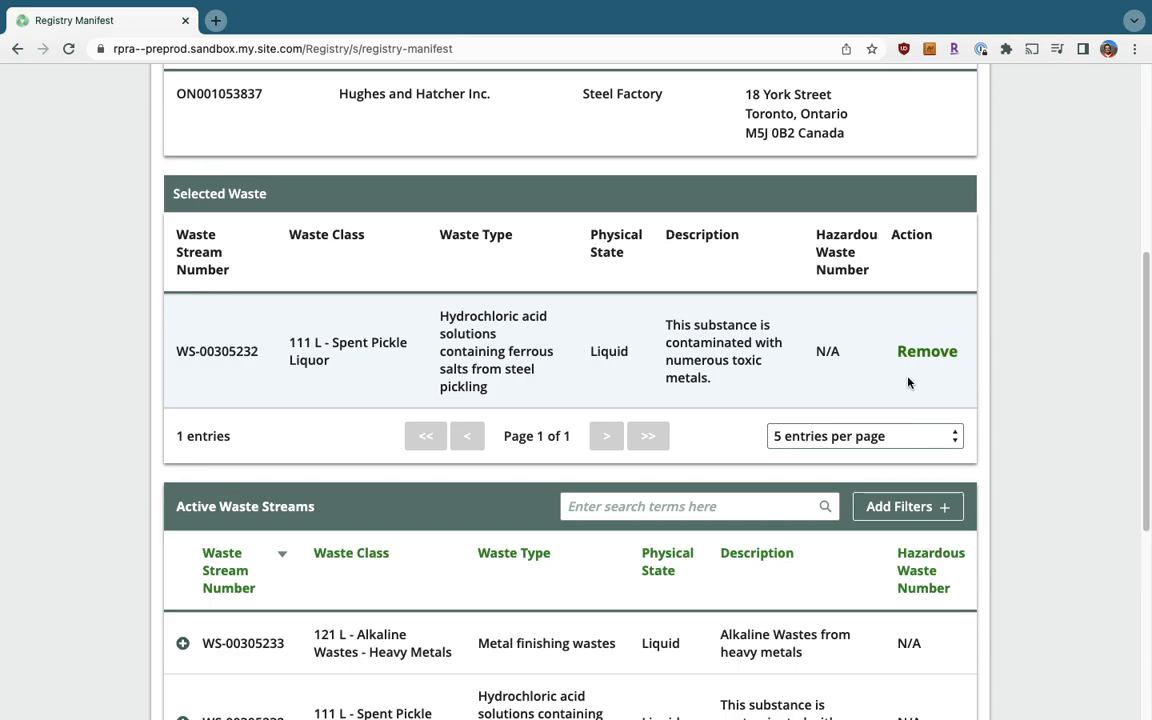
Step: Save the selected waste and proceed to the waste shipping information
scroll(838, 381, down, 3)
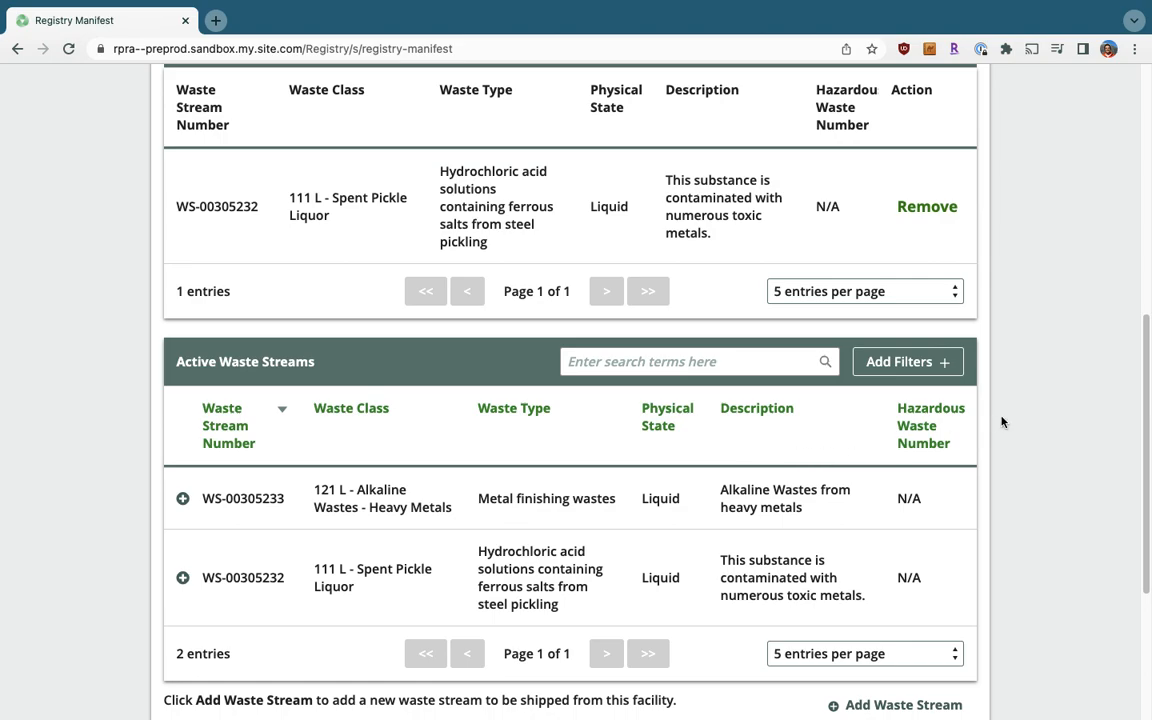
scroll(1014, 419, down, 2)
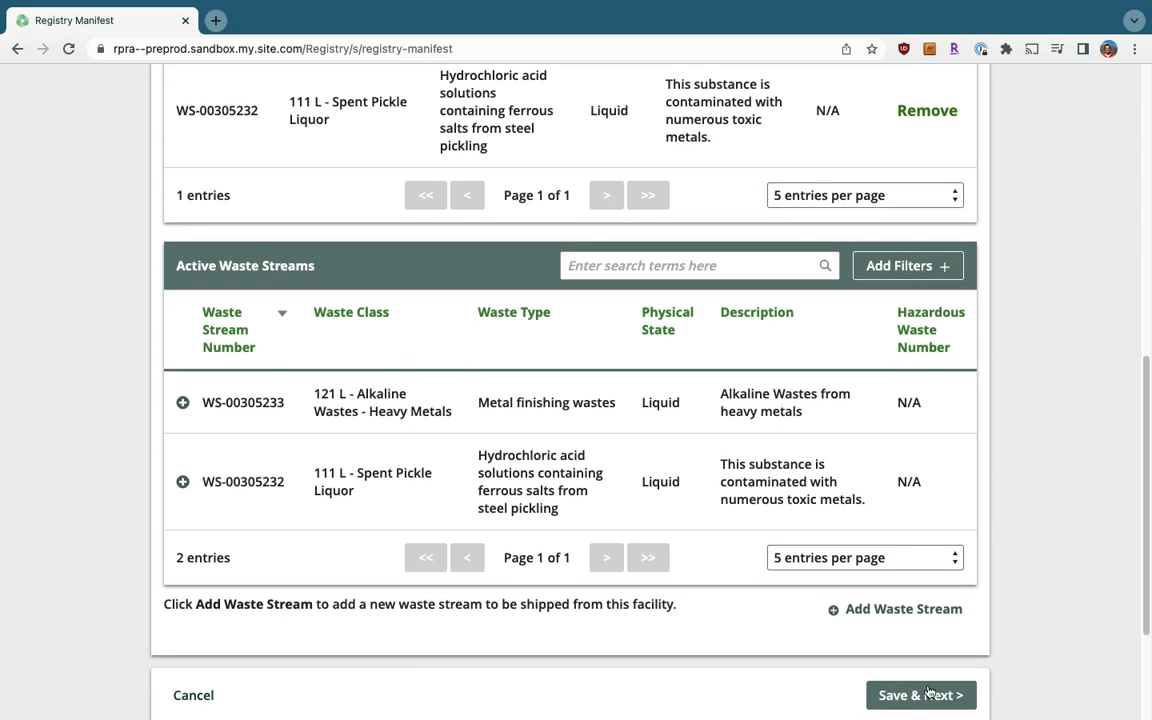
click(920, 696)
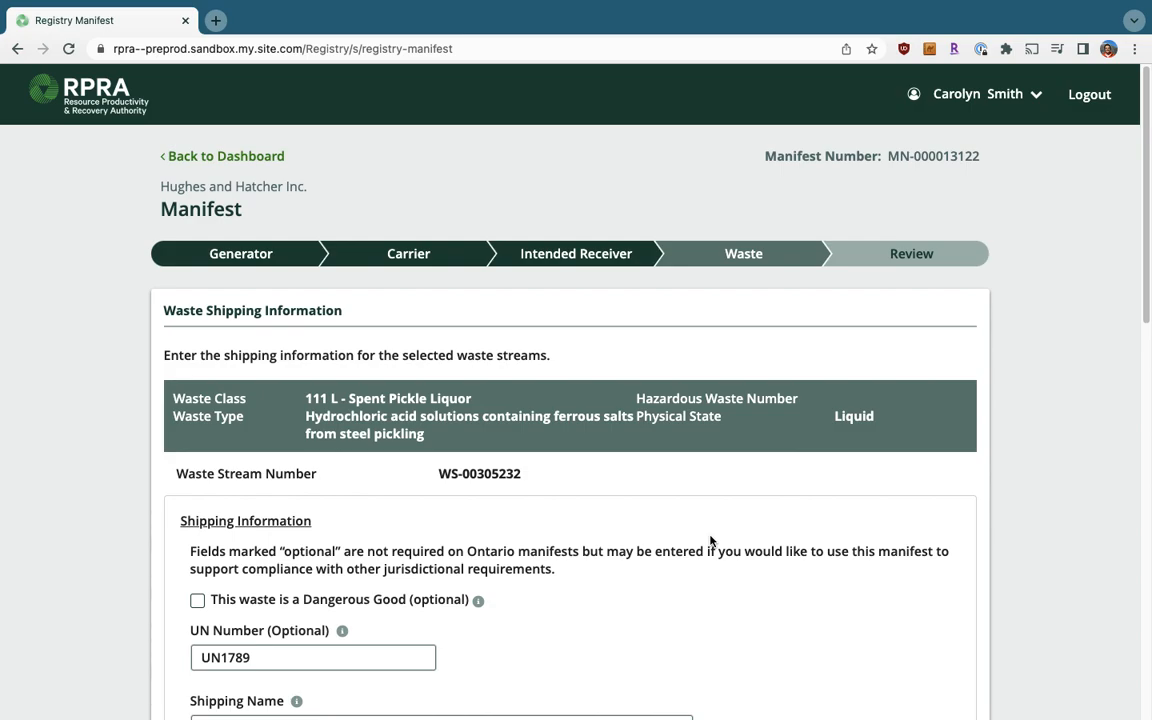
Step: Review the prefilled shipping information and the shipment details fields, and try to save the waste stage without filling in anything
scroll(513, 517, down, 3)
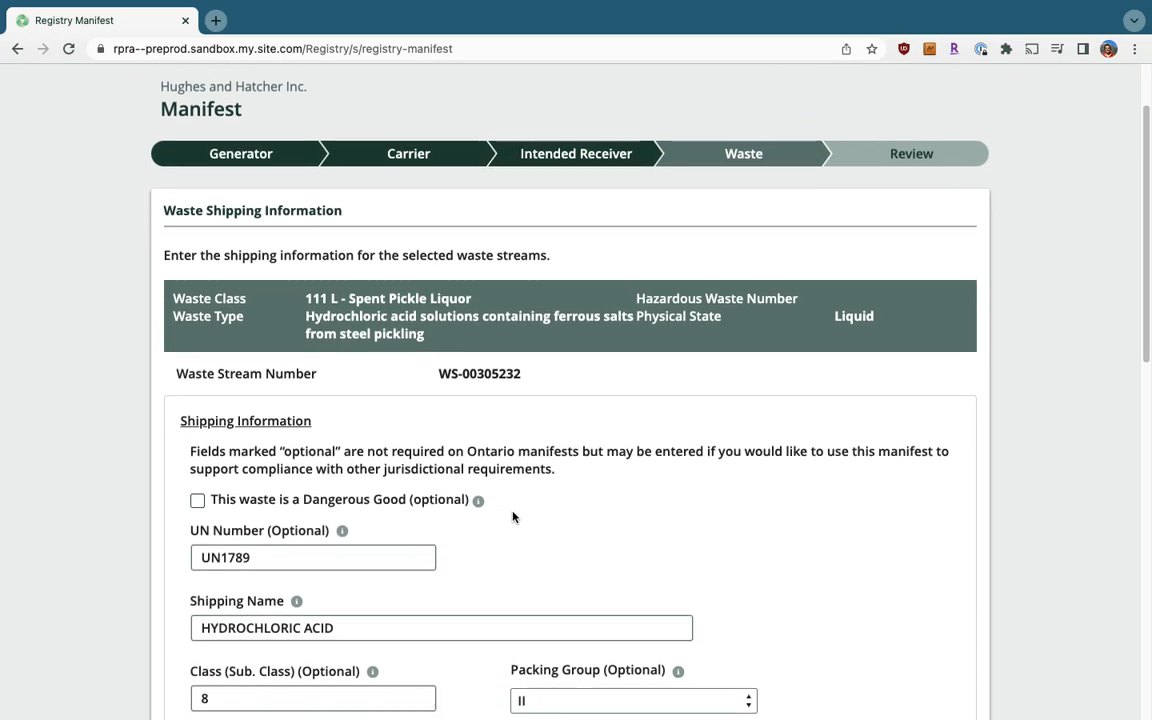
scroll(513, 517, down, 3)
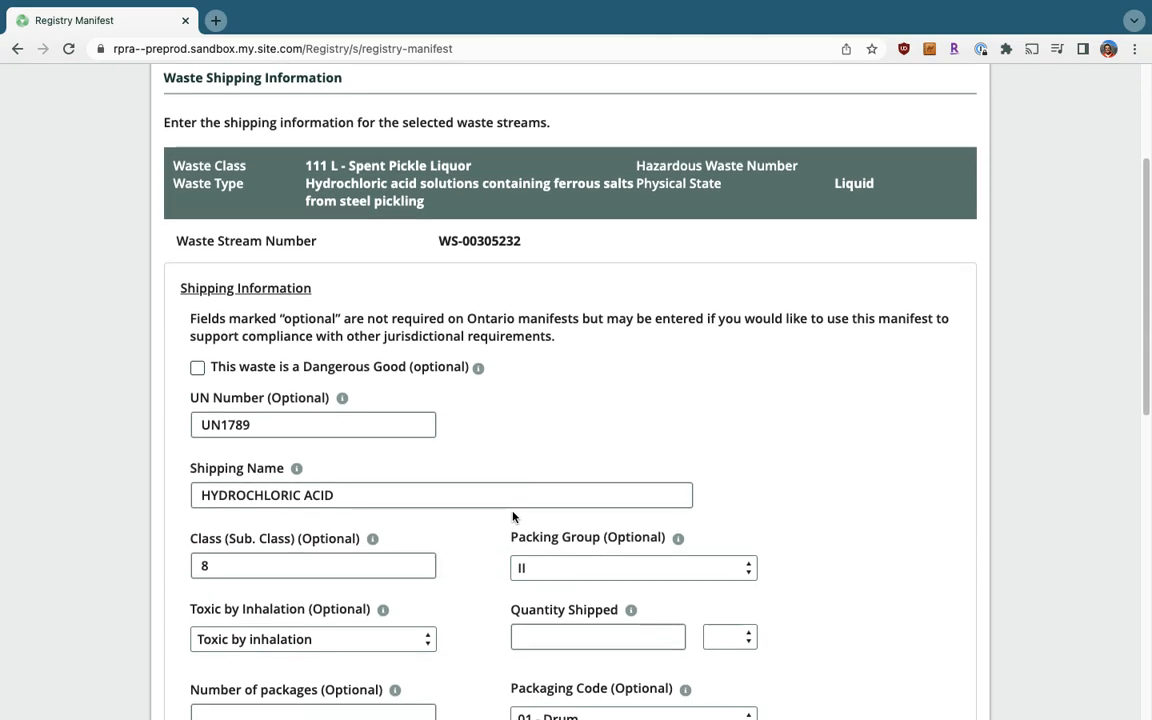
scroll(513, 517, down, 4)
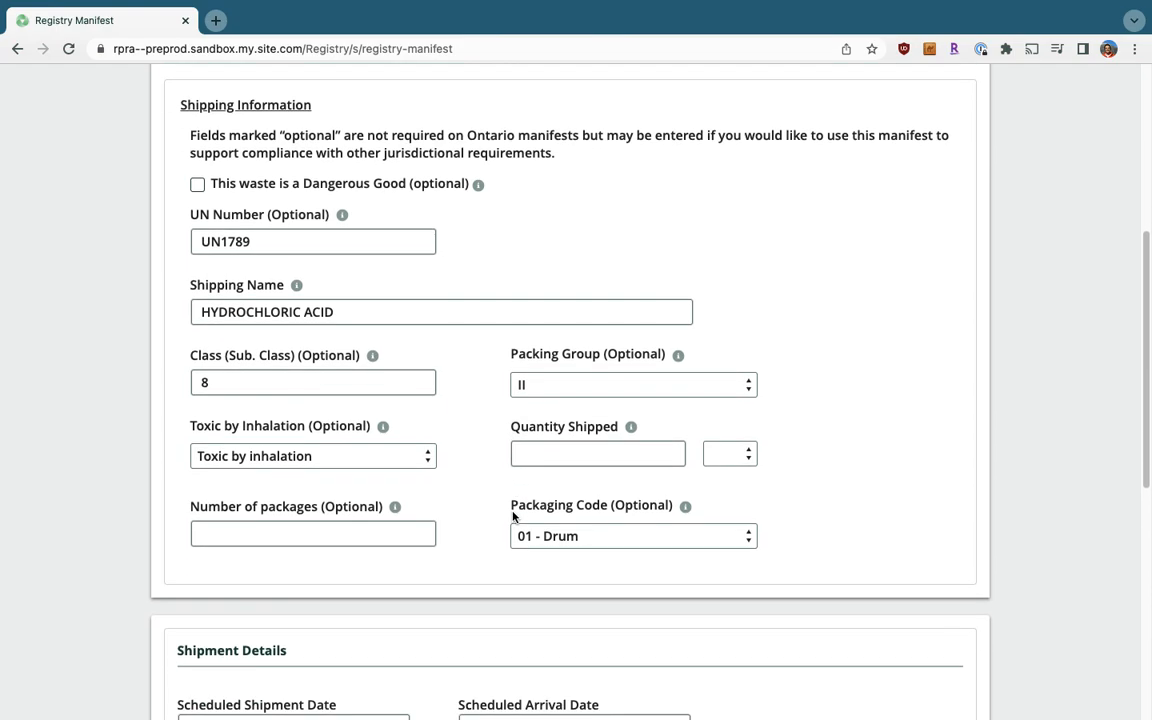
scroll(513, 517, down, 2)
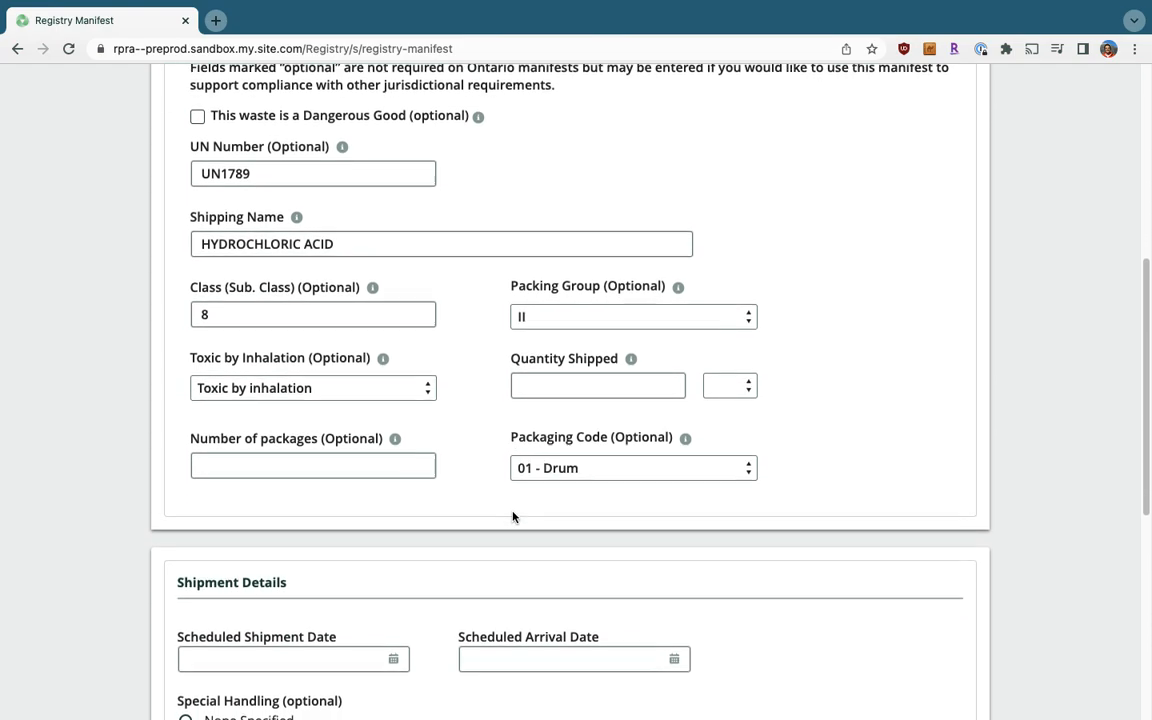
scroll(513, 517, up, 3)
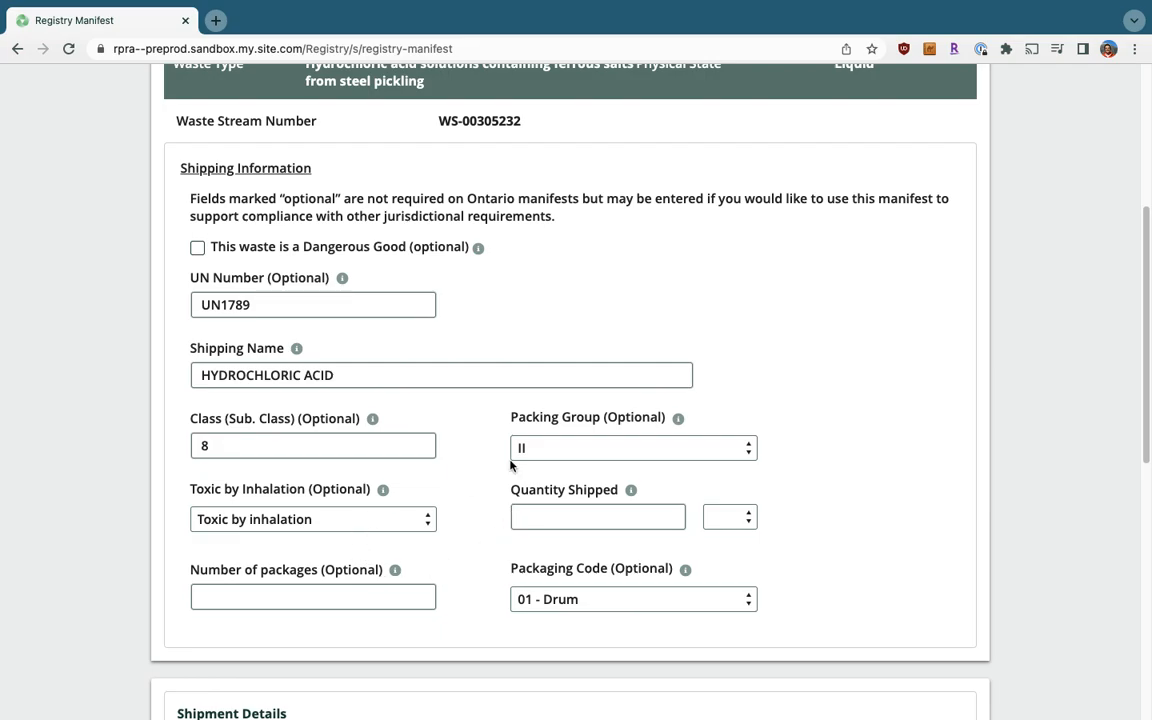
scroll(786, 302, down, 2)
scroll(786, 302, down, 5)
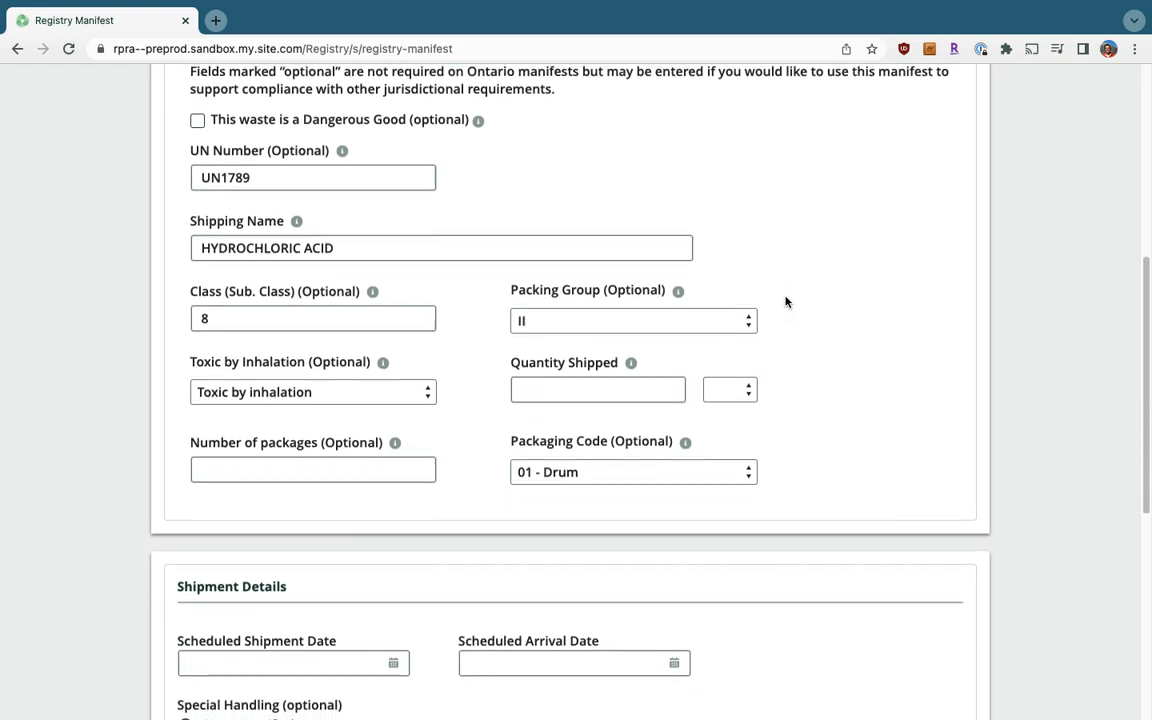
scroll(786, 302, down, 1)
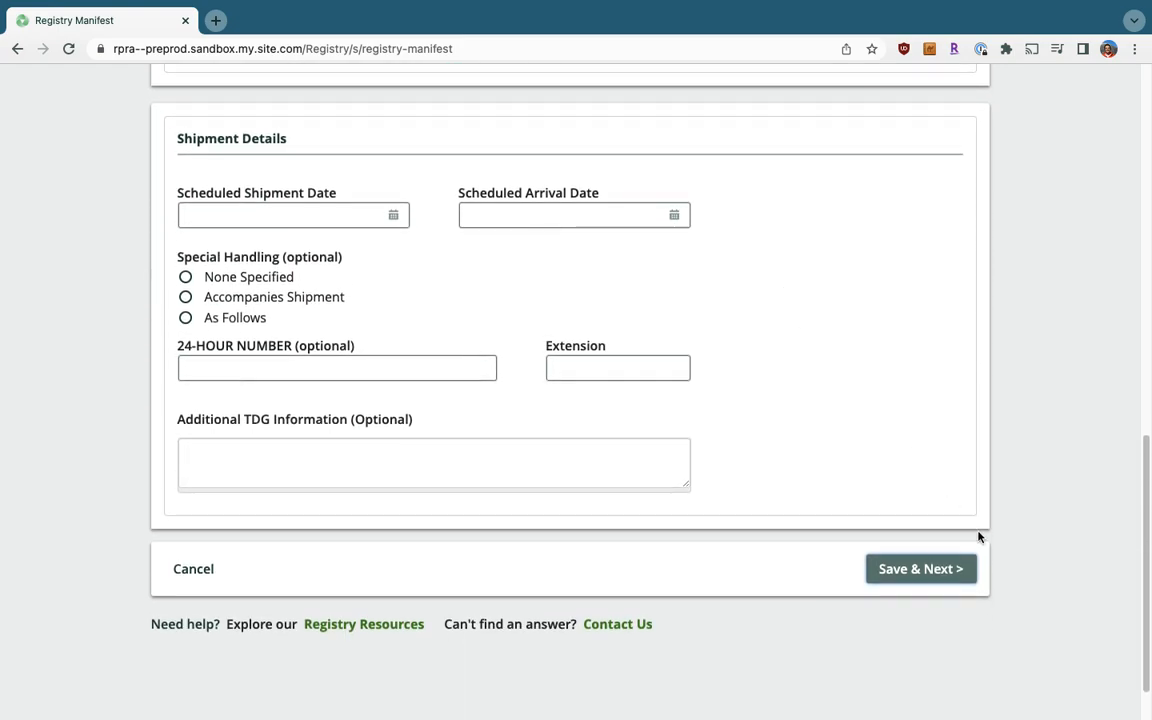
click(935, 581)
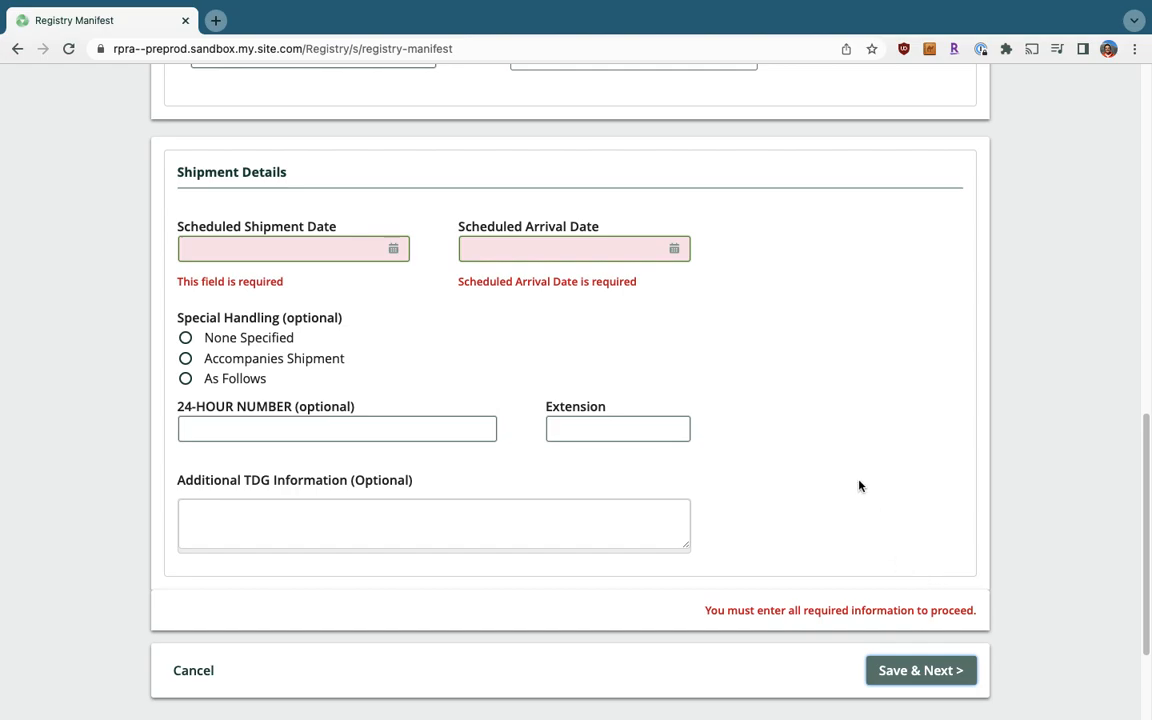
Step: Set the quantity shipped for the Spent Pickle Liquor waste stream to 100 L
scroll(859, 485, up, 3)
scroll(859, 485, up, 3)
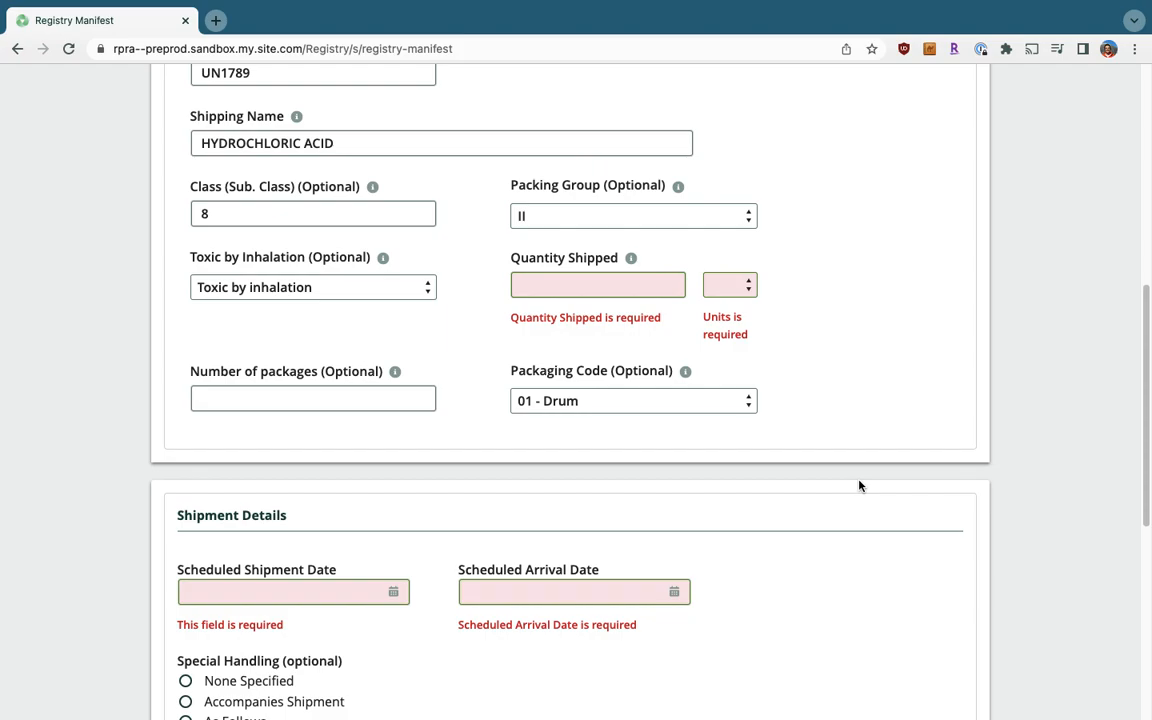
scroll(859, 485, up, 3)
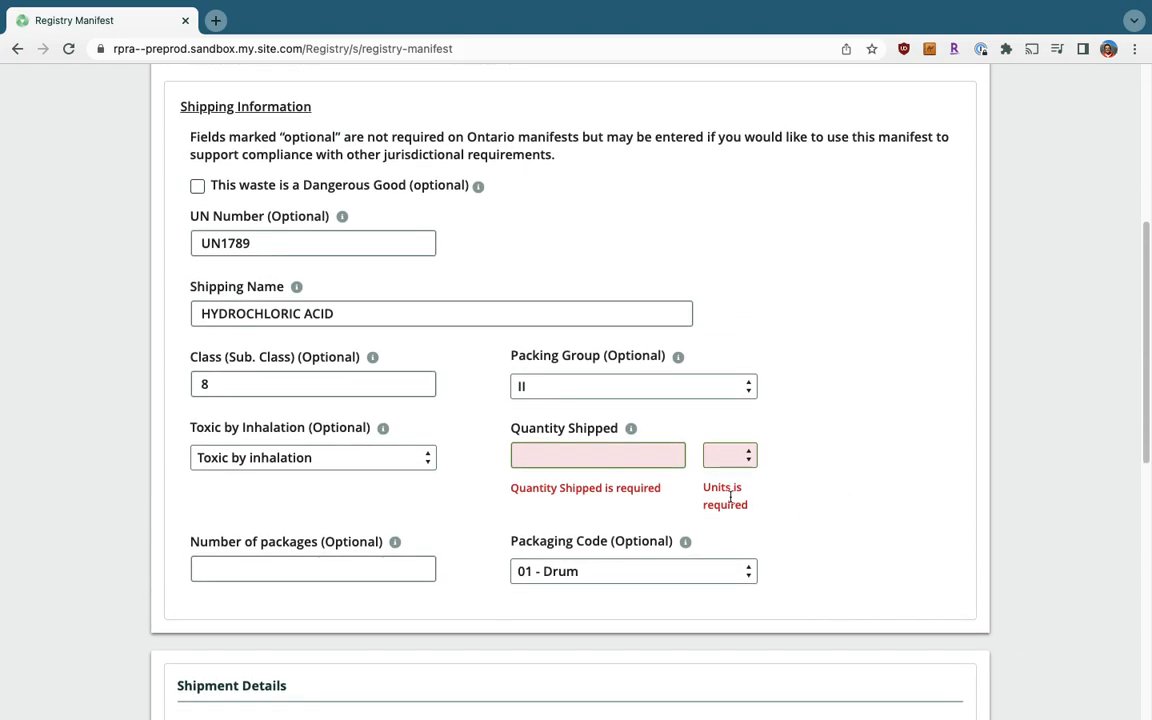
click(602, 458)
text(100)
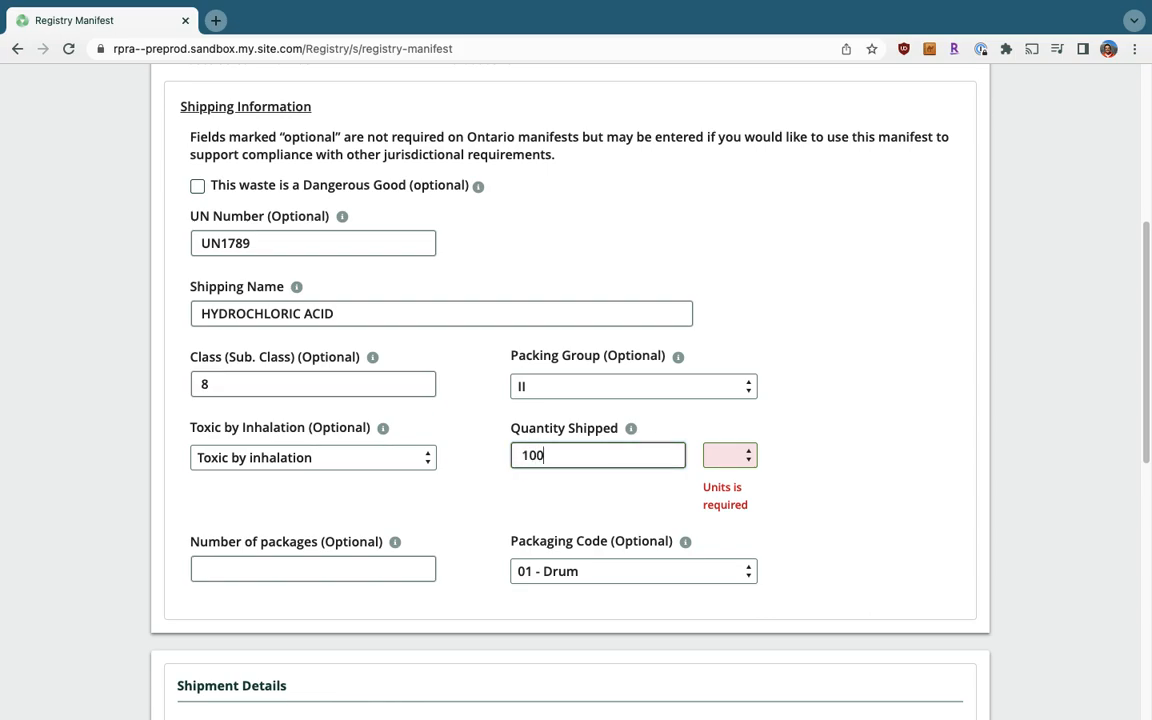
click(748, 456)
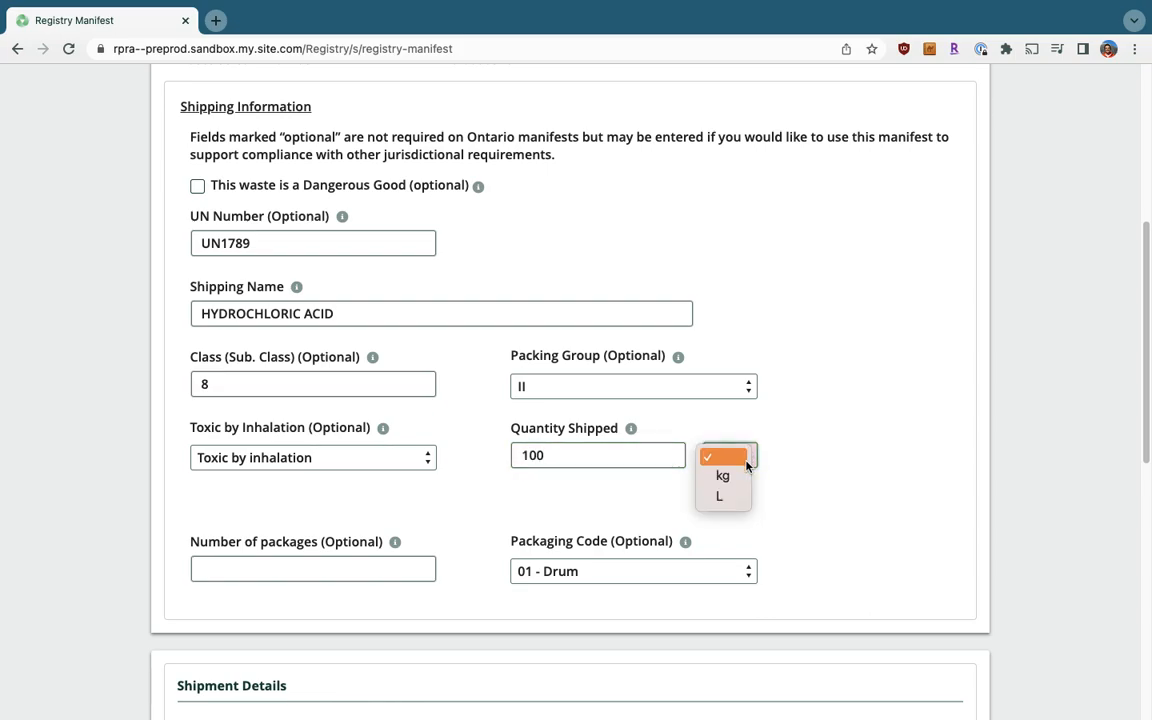
click(739, 496)
Step: Set the scheduled shipment date to 9-Feb-2023 and the scheduled arrival date to 10-Feb-2023, and save the waste stage
scroll(823, 429, down, 5)
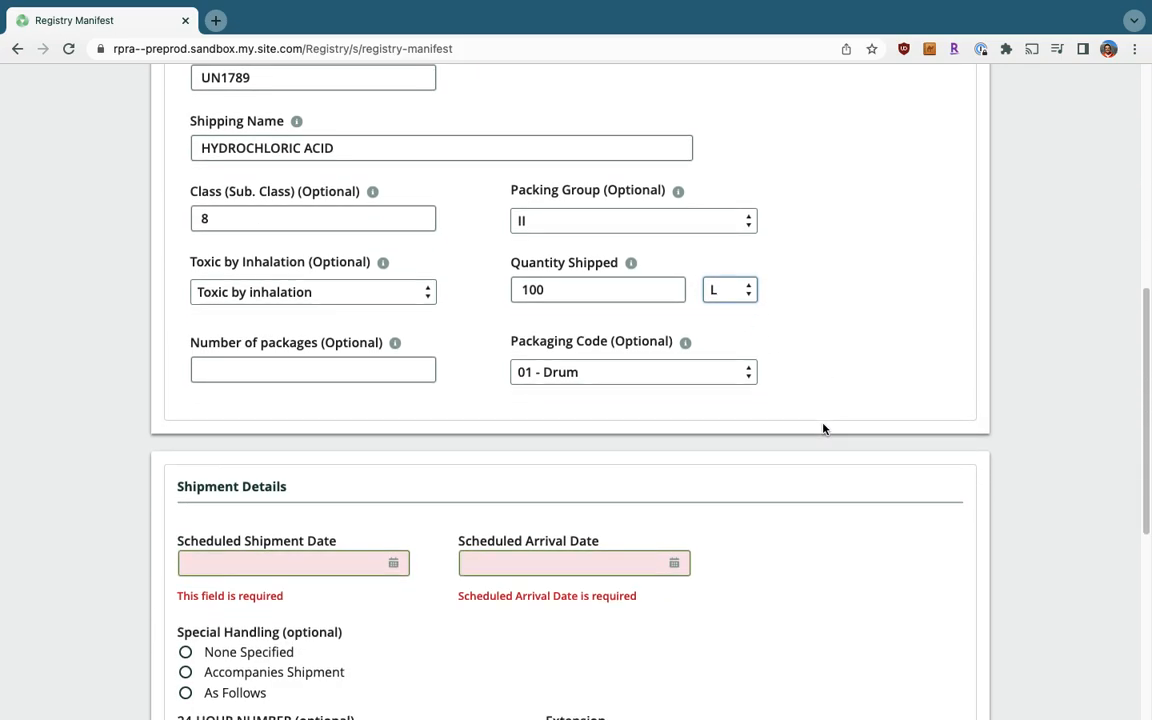
scroll(823, 429, down, 3)
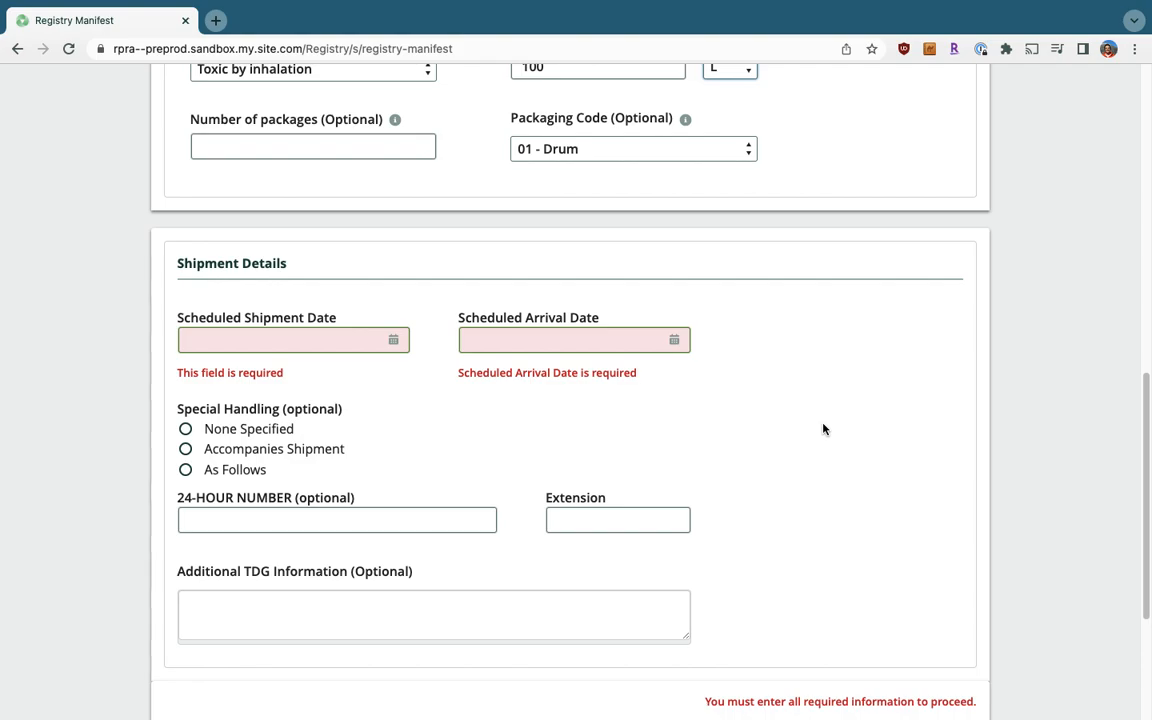
click(338, 337)
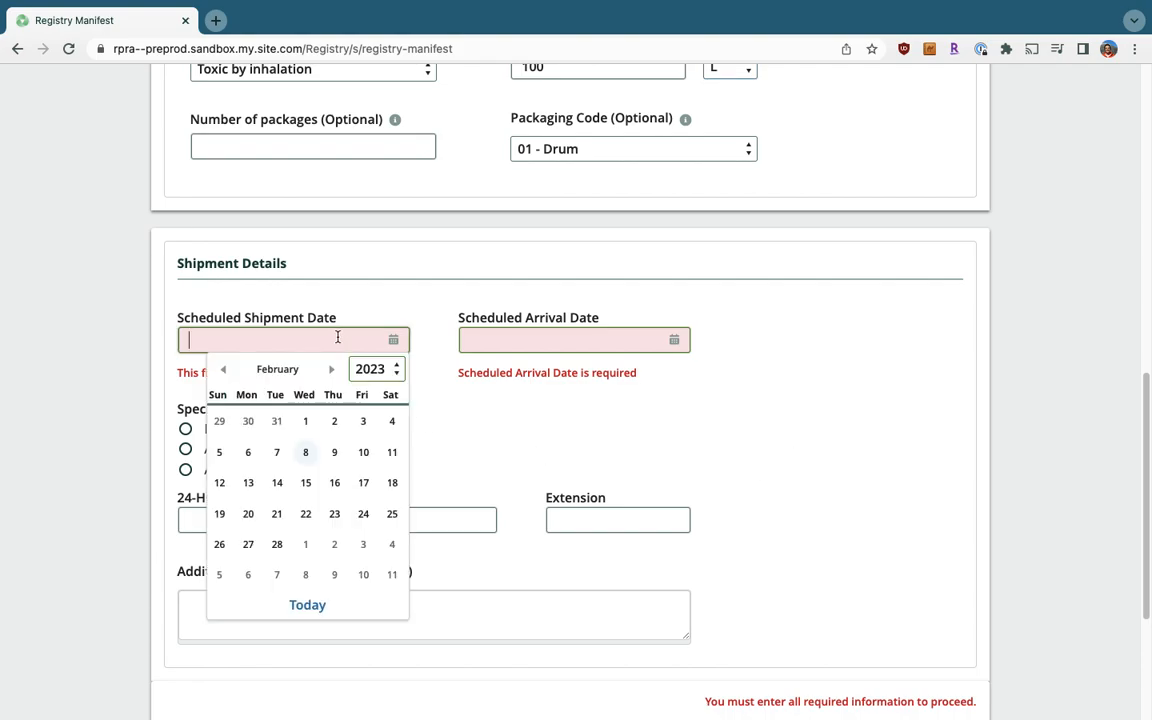
click(333, 457)
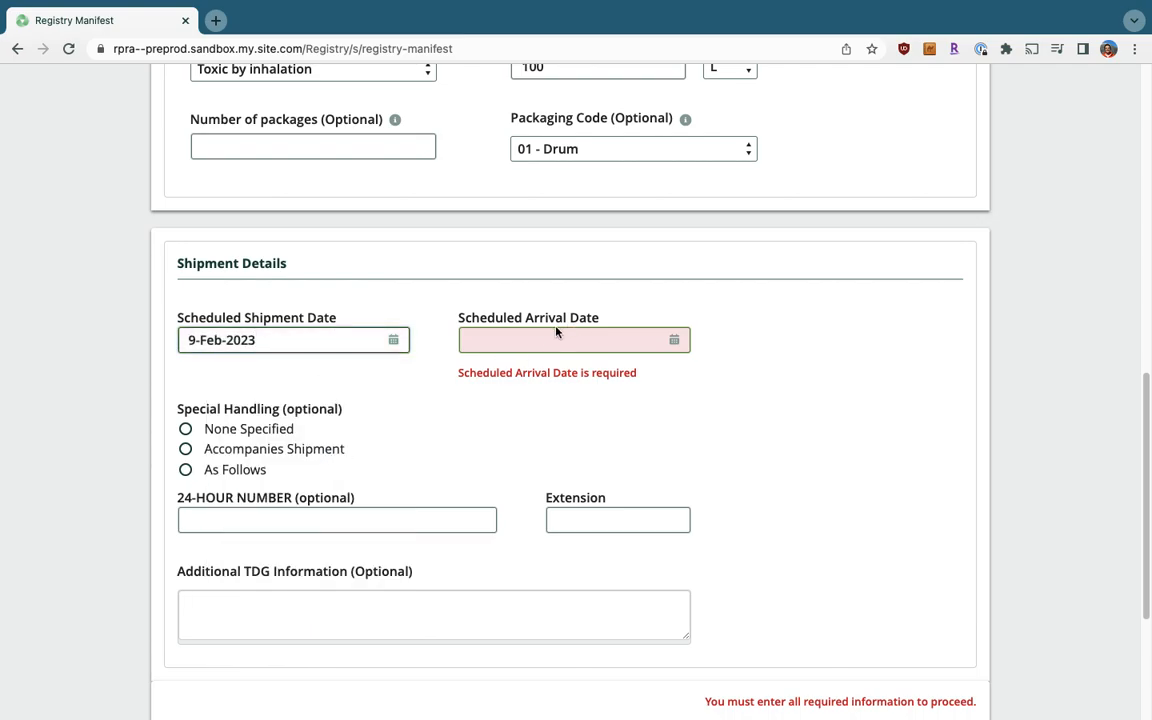
click(530, 339)
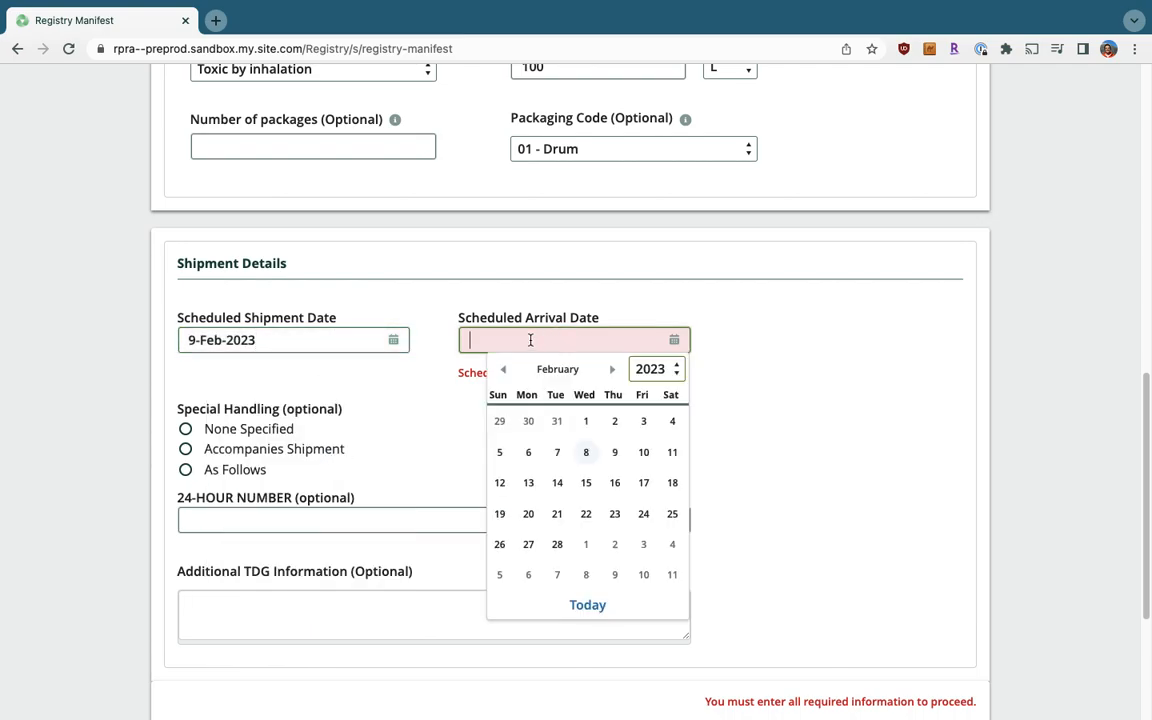
click(643, 458)
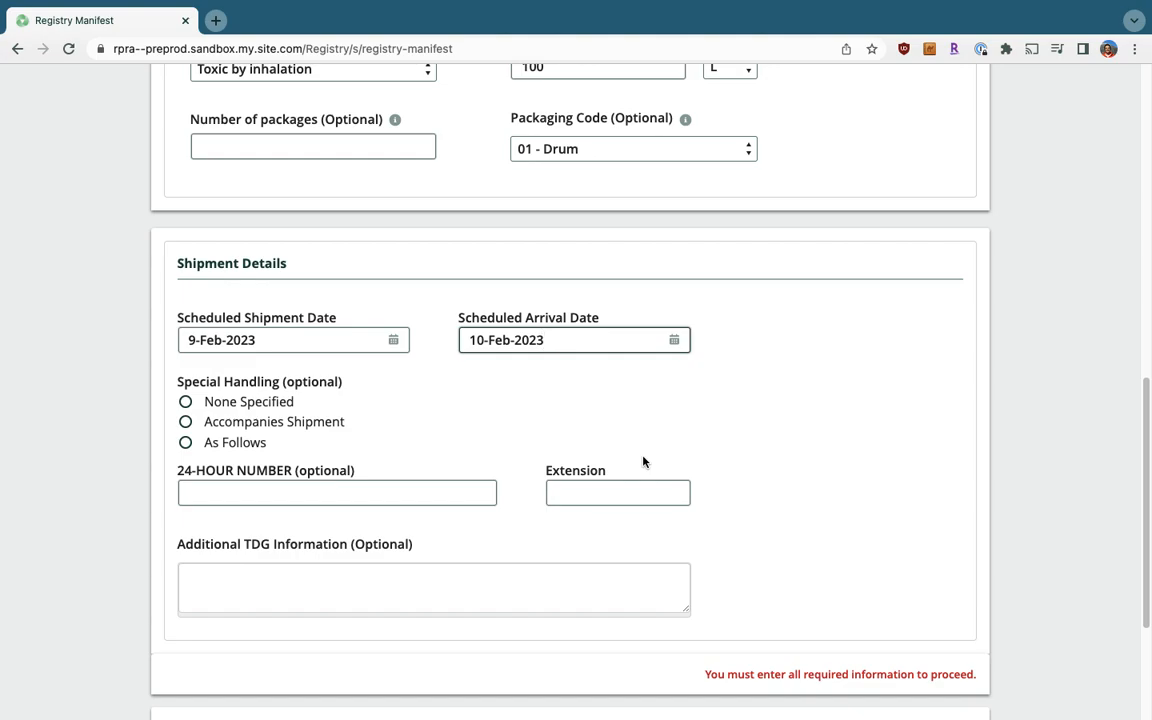
scroll(758, 450, down, 2)
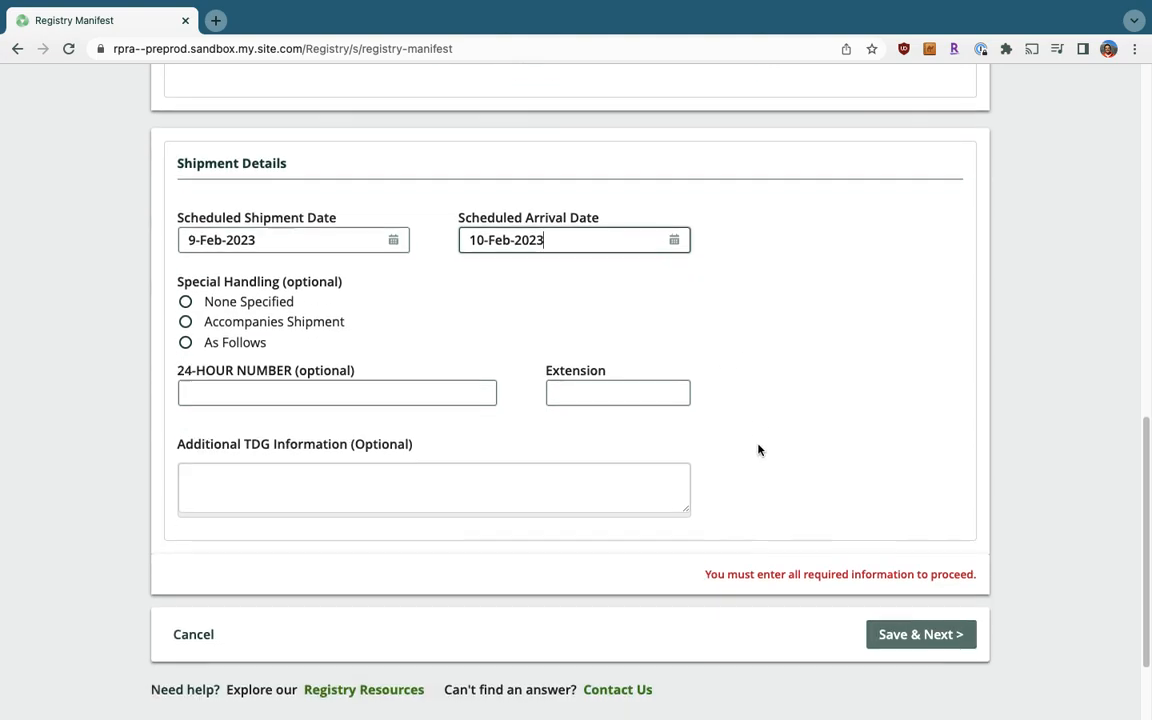
click(938, 602)
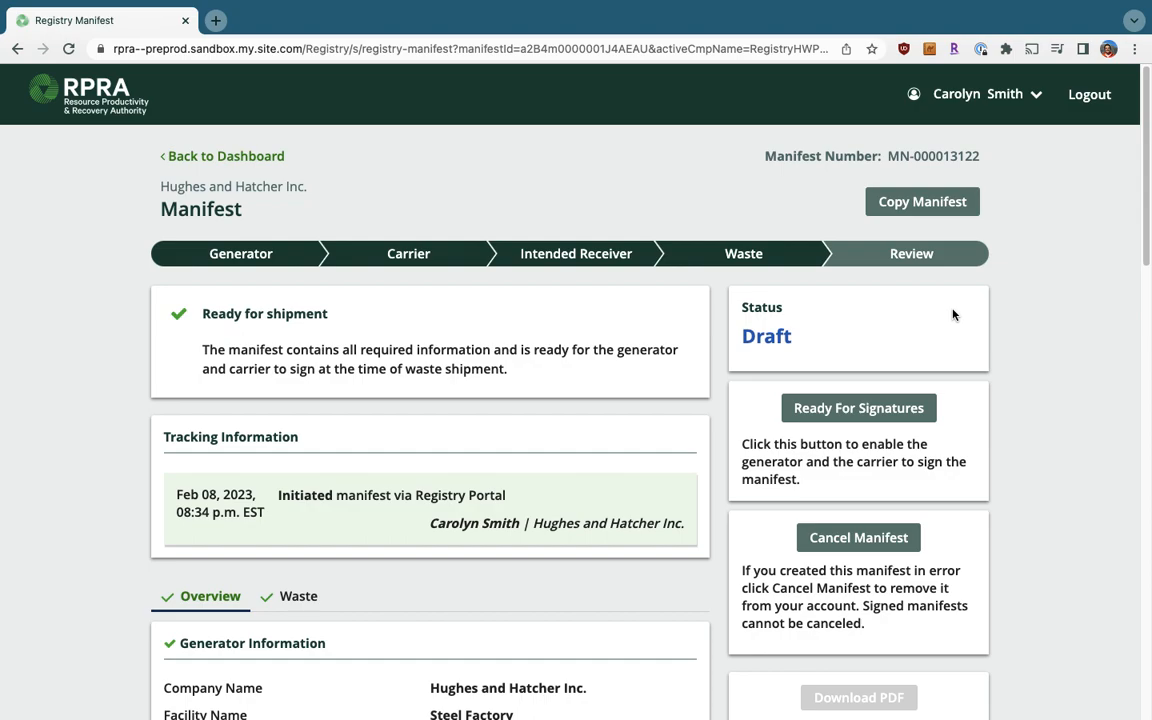
Step: Review the draft manifest's generator, carrier and intended receiver information, plus its shipment details and waste information
scroll(480, 370, down, 1)
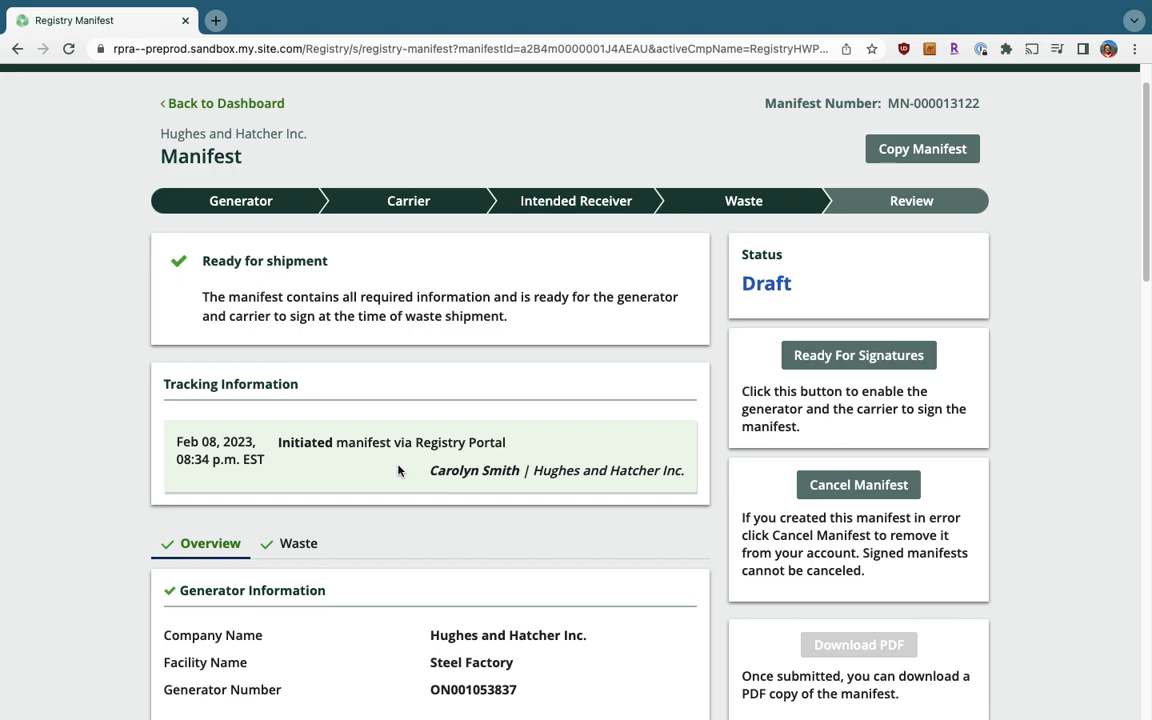
scroll(398, 470, down, 3)
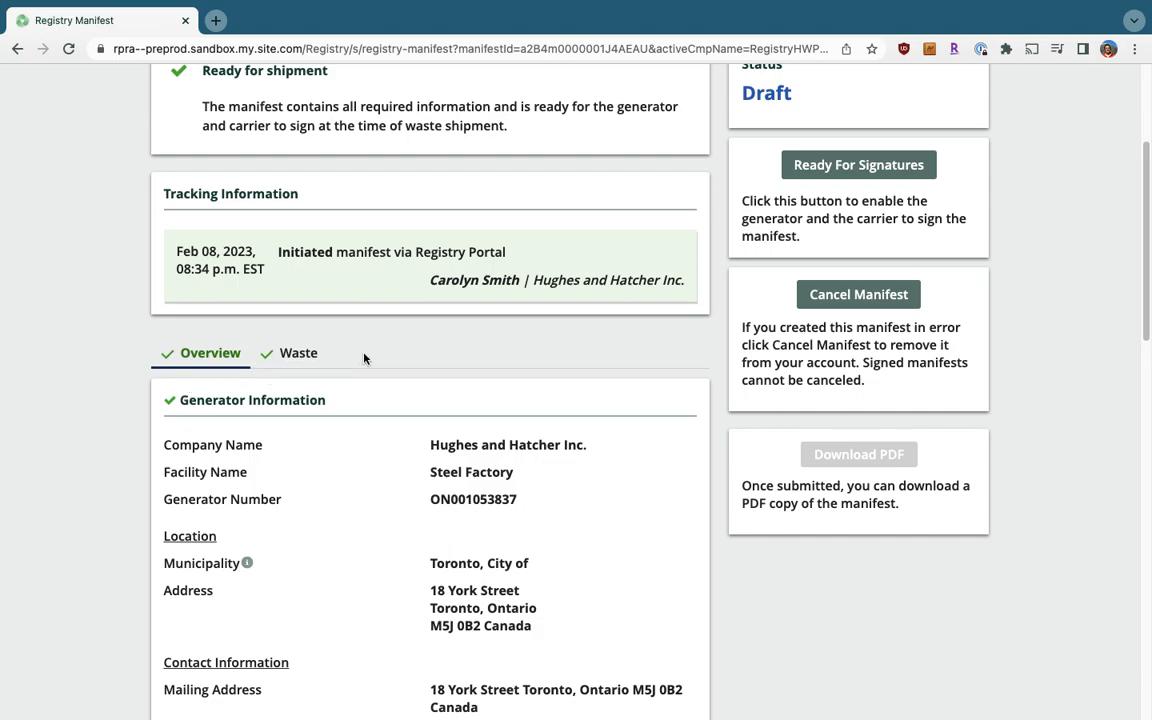
scroll(364, 358, down, 2)
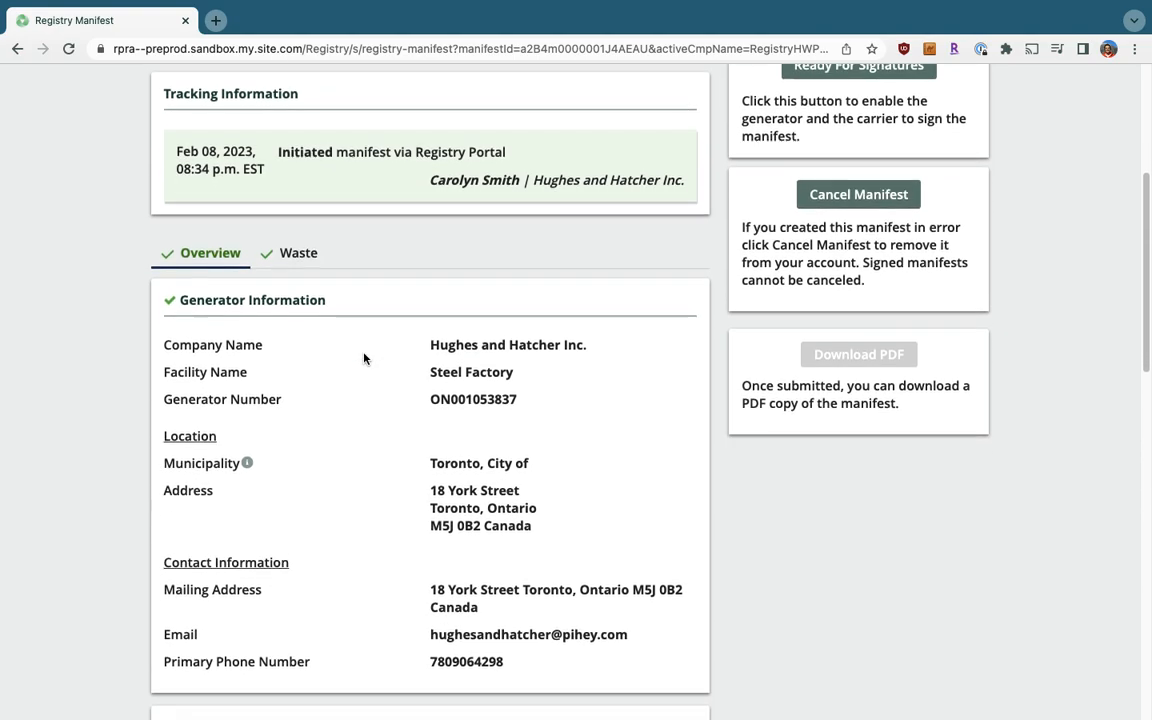
scroll(364, 358, down, 4)
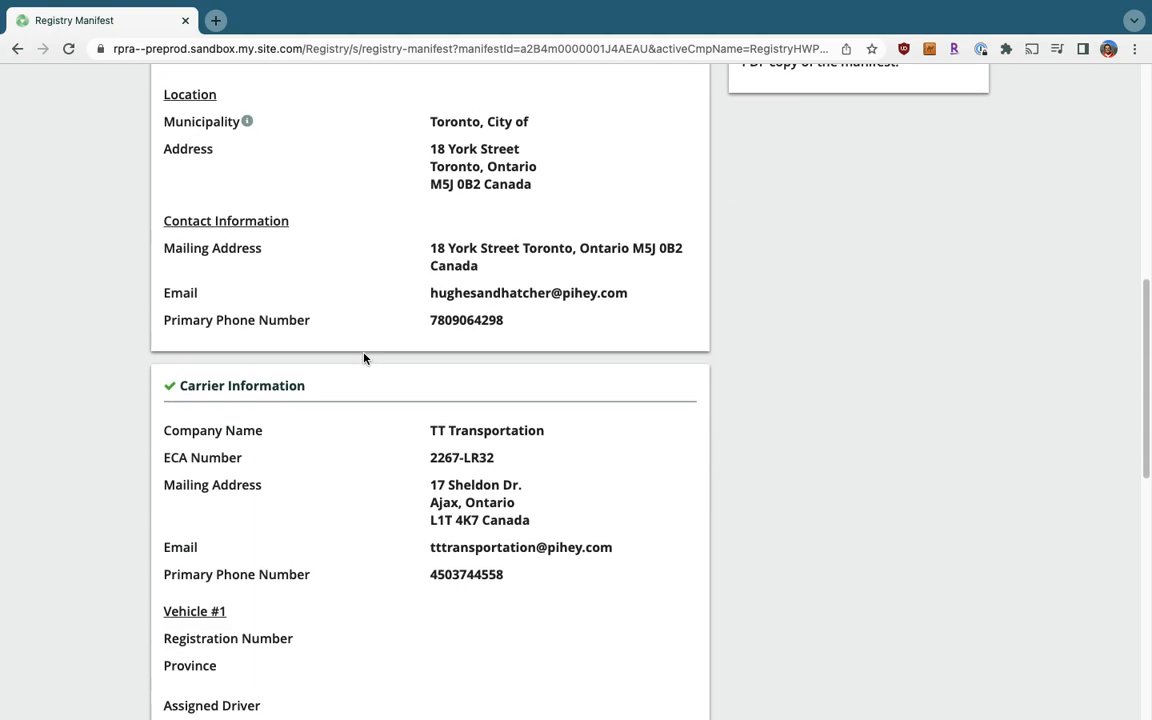
scroll(364, 358, down, 5)
scroll(364, 358, down, 3)
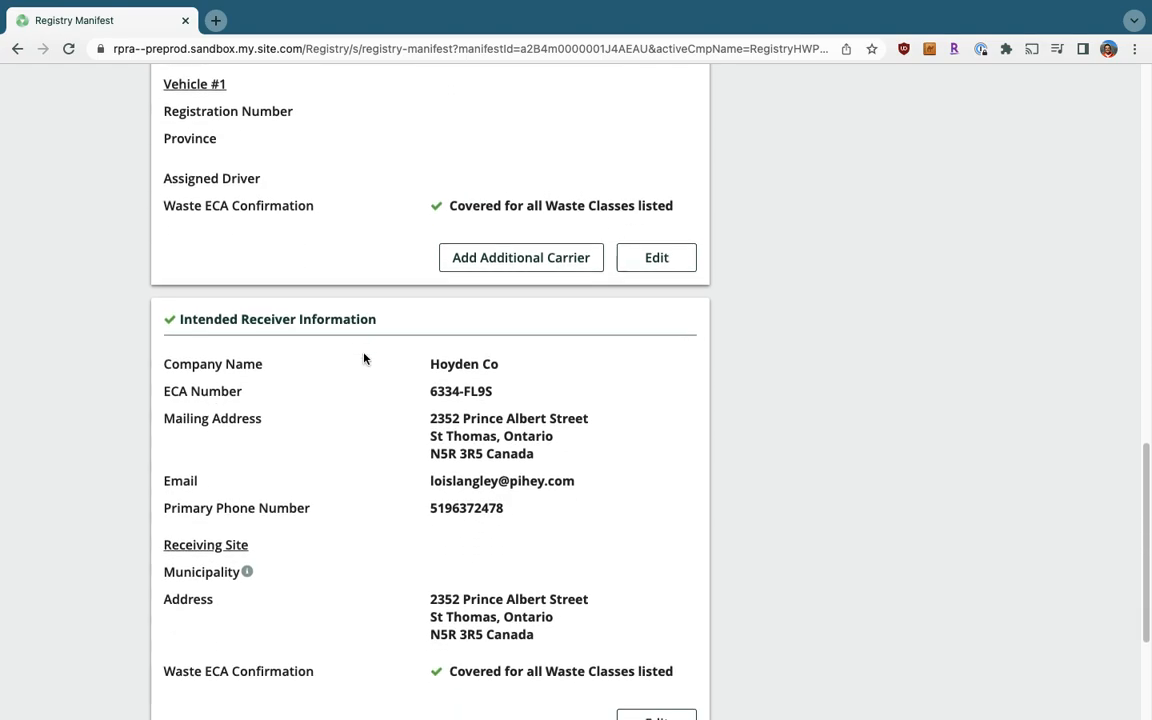
scroll(364, 358, down, 1)
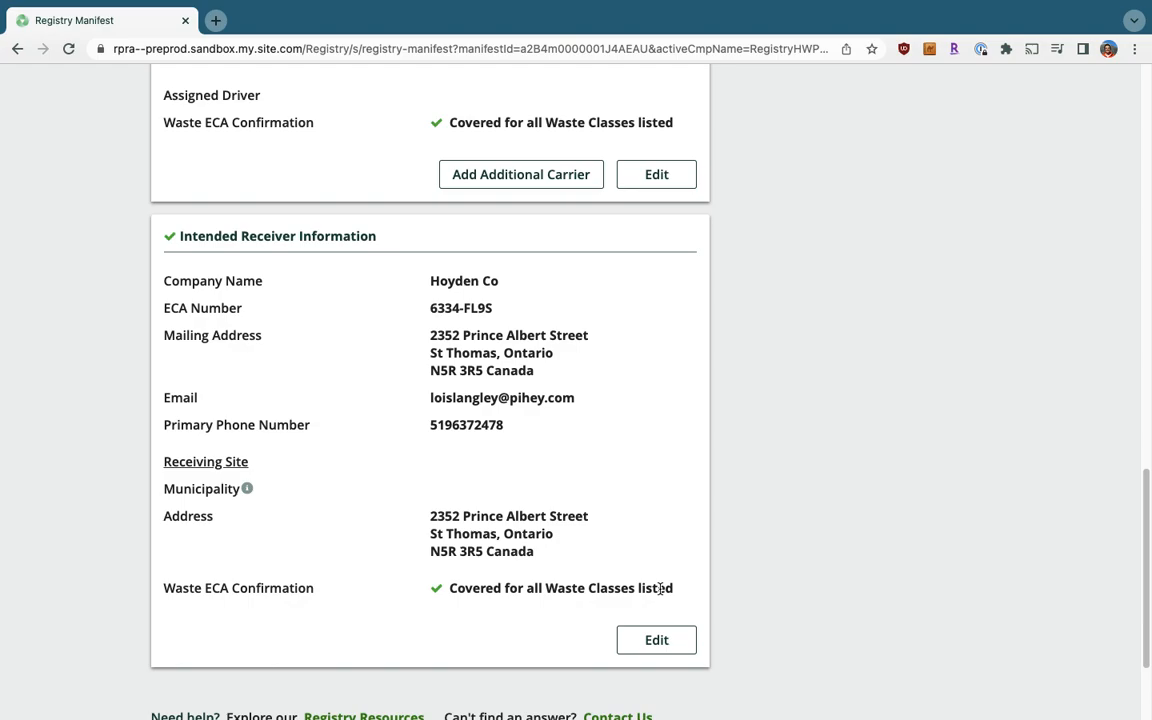
scroll(660, 590, up, 12)
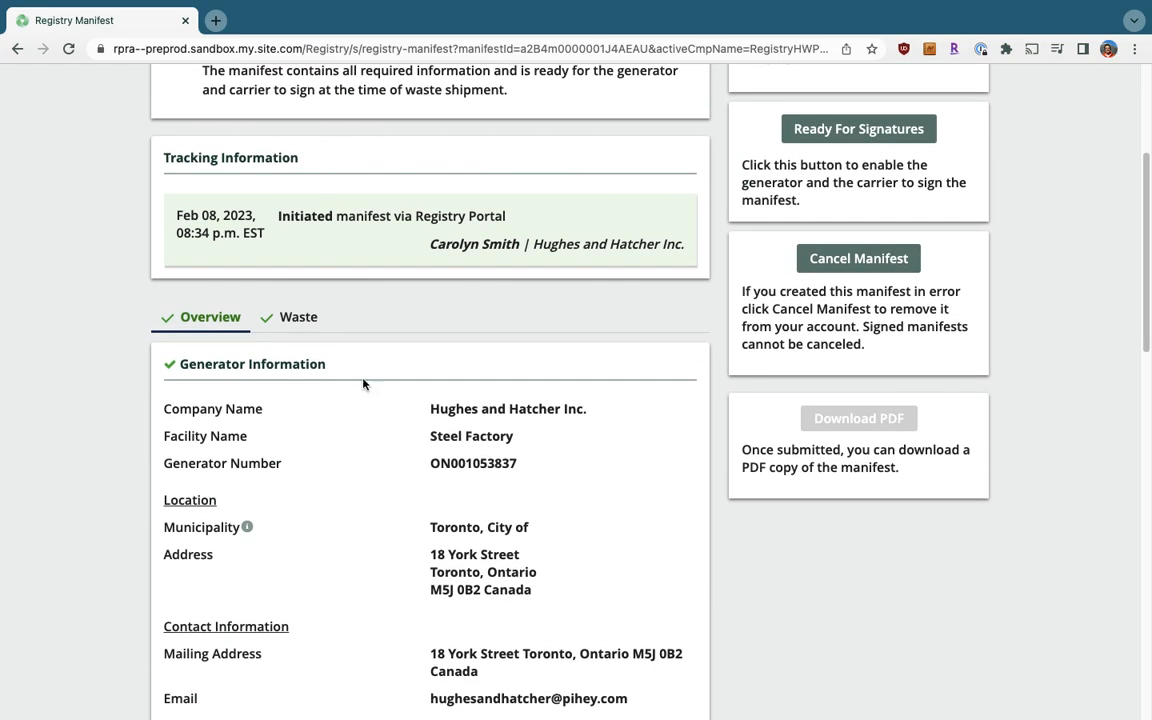
click(306, 325)
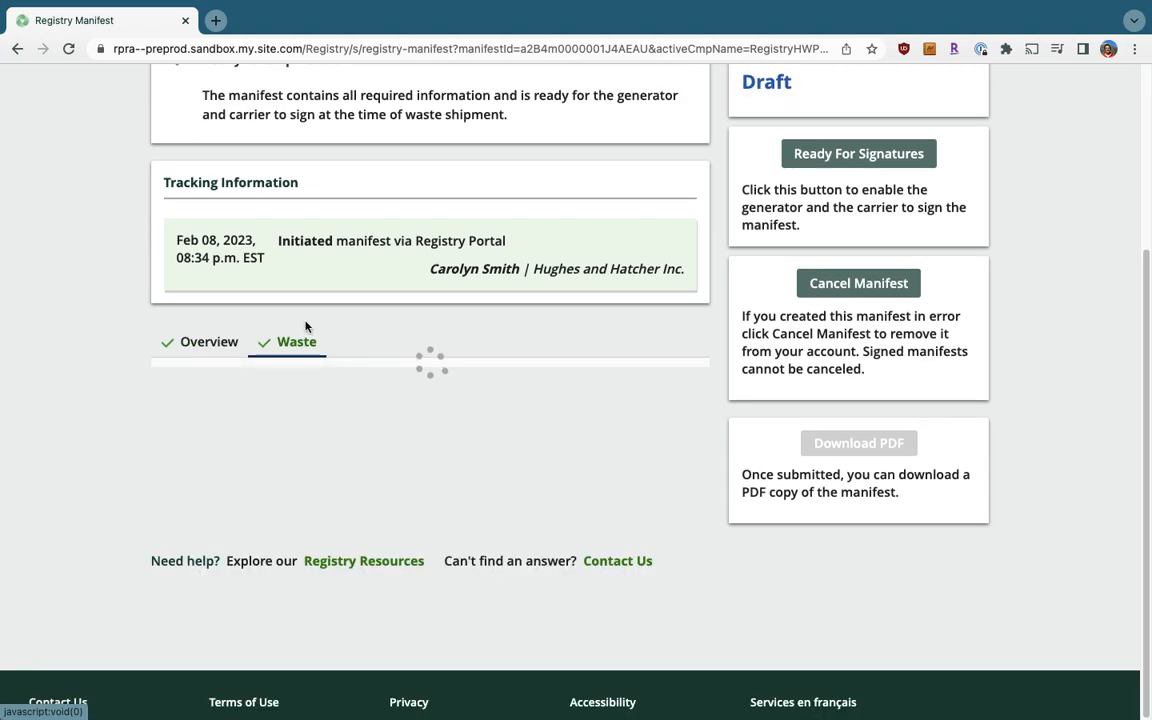
scroll(303, 340, down, 2)
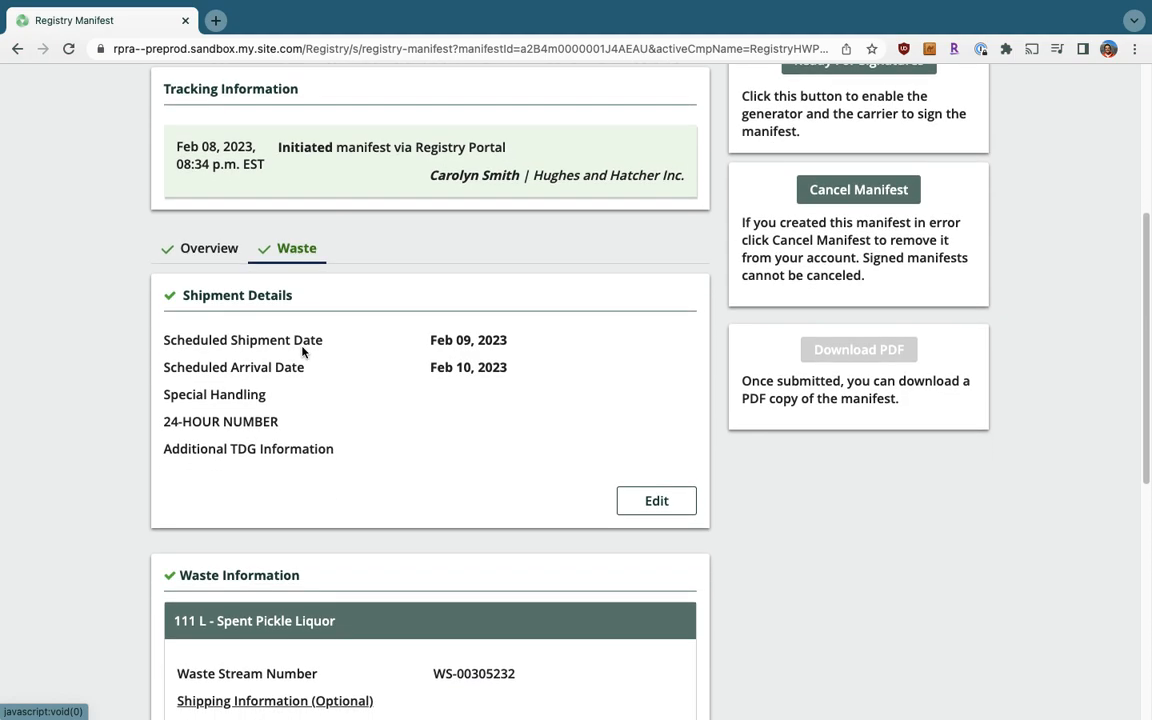
scroll(303, 352, down, 1)
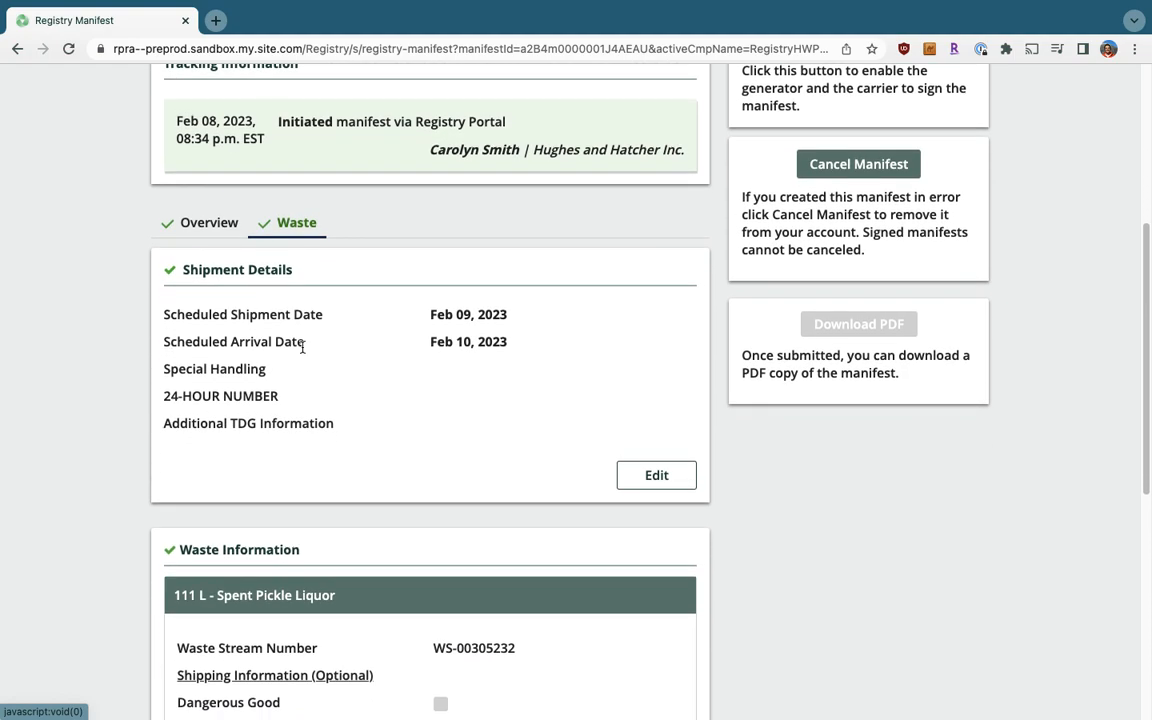
Step: Mark the draft manifest as ready for signatures by the generator and the carrier
scroll(302, 346, up, 5)
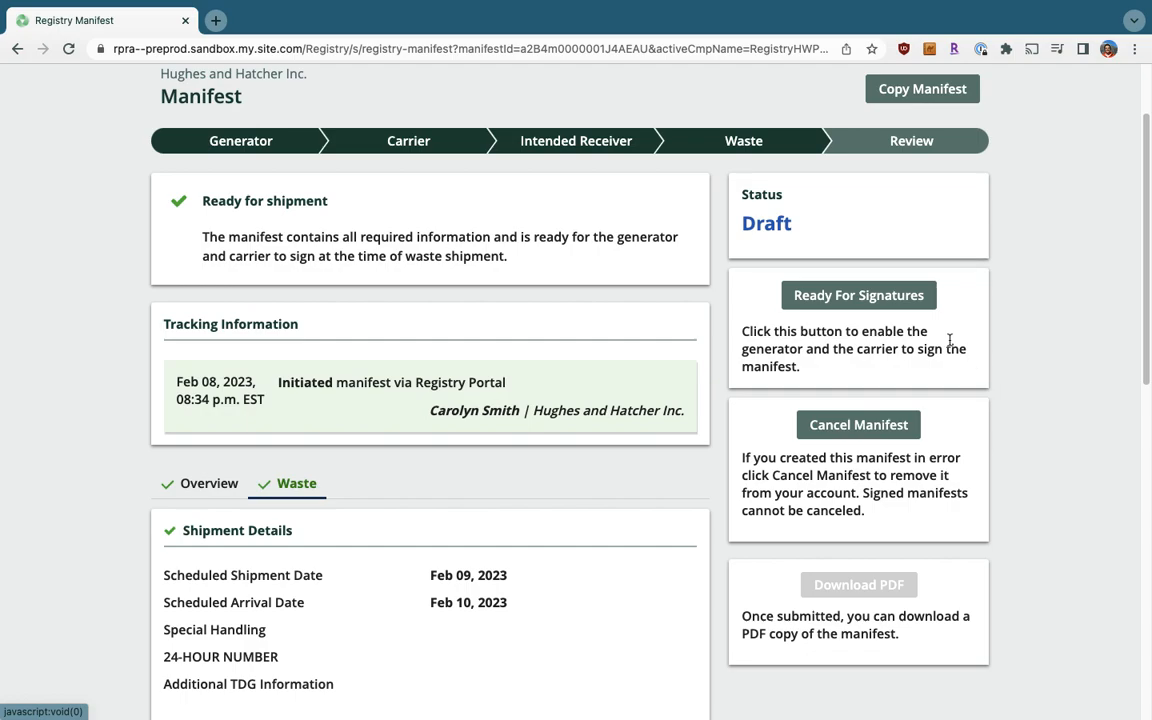
click(893, 300)
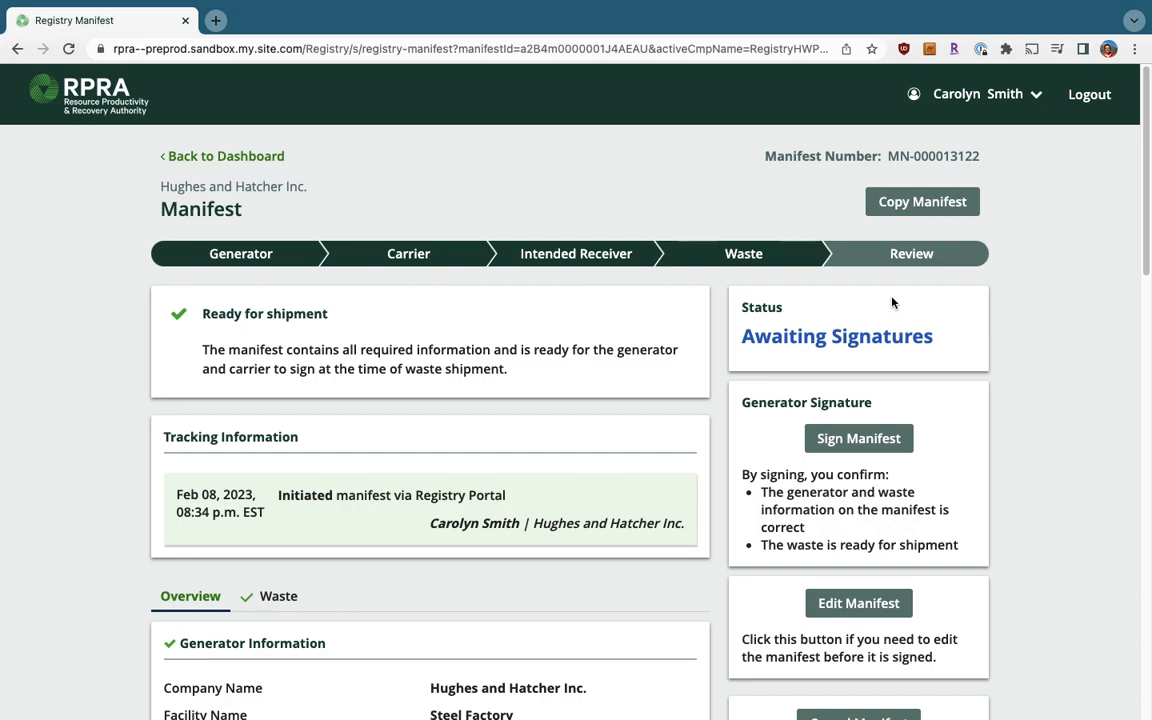
Step: Sign the manifest as the generator, certifying that its information is correct and complete
click(886, 437)
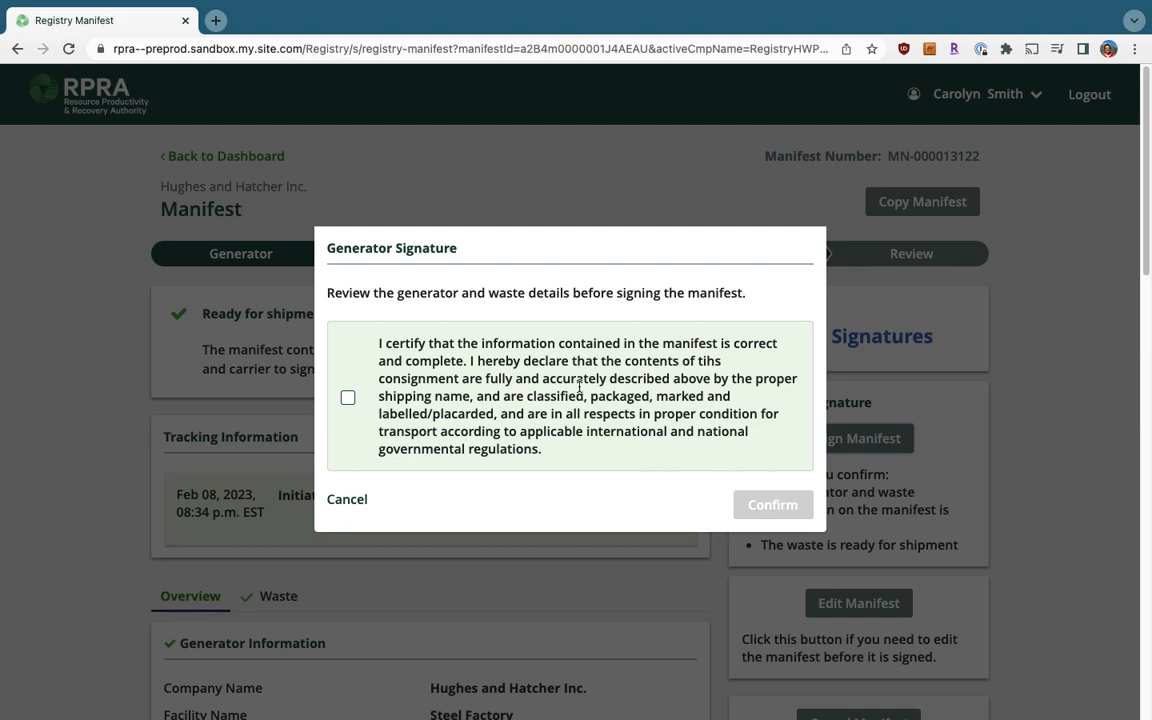
click(348, 398)
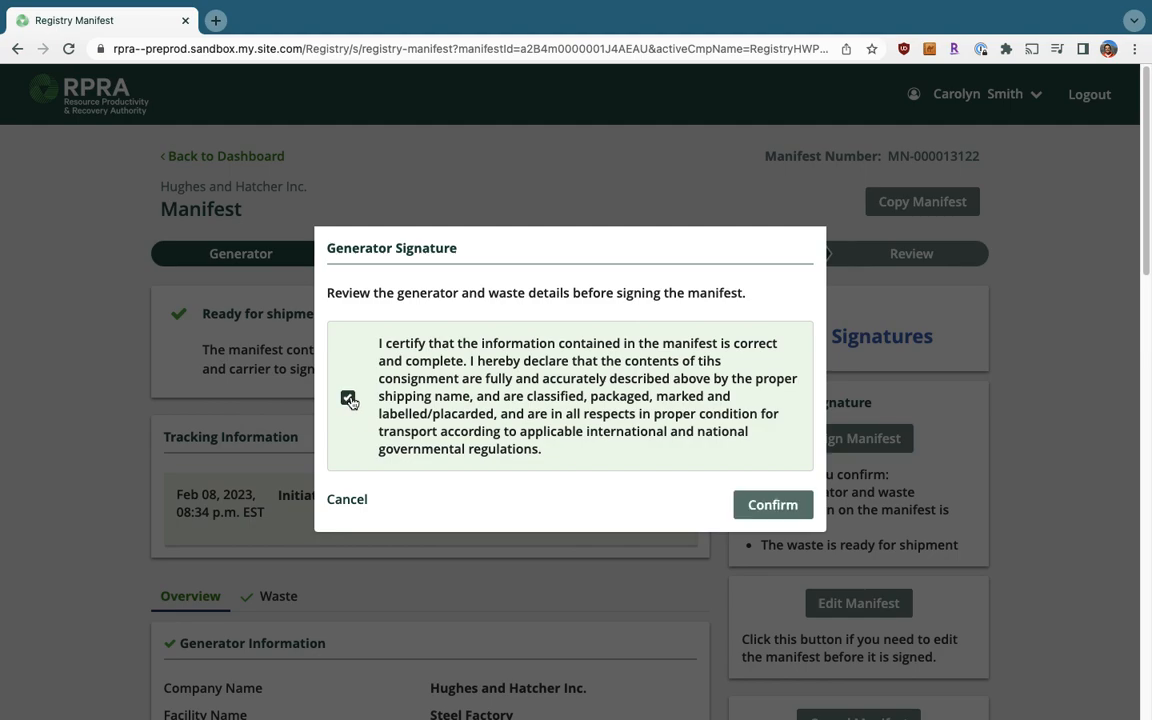
click(770, 505)
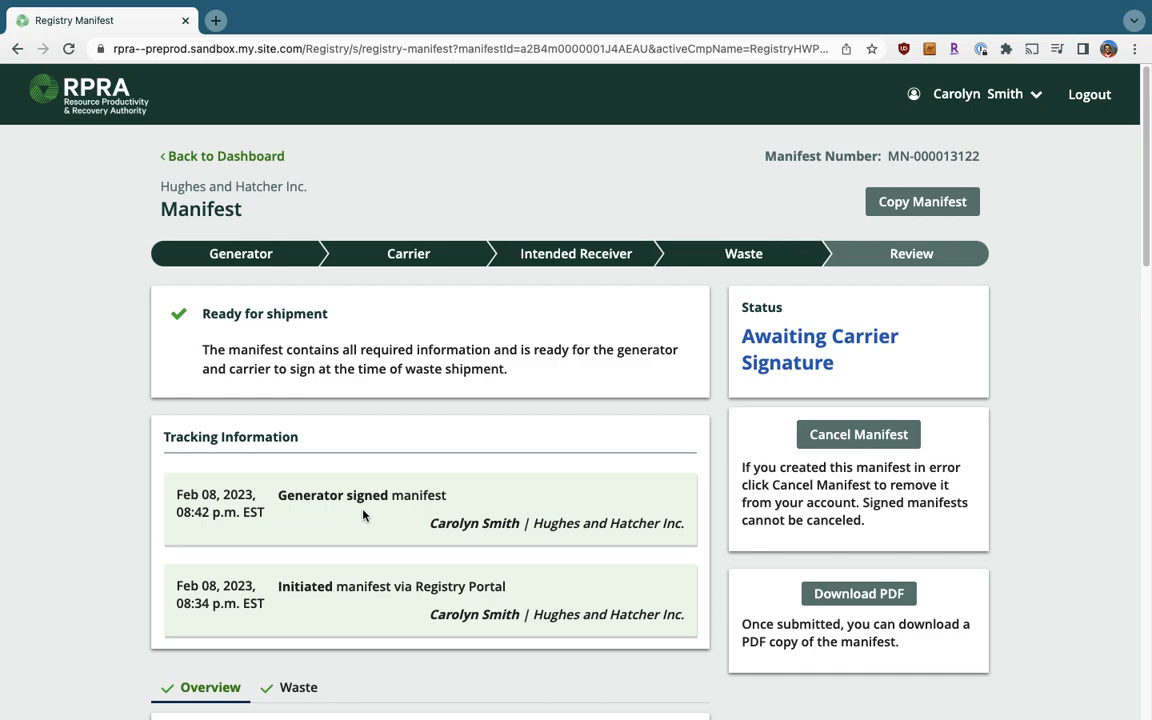
Step: Switch to the RPRA mobile app, view the carrier account's profile, and return to the manifest list
key(ctrl+Left)
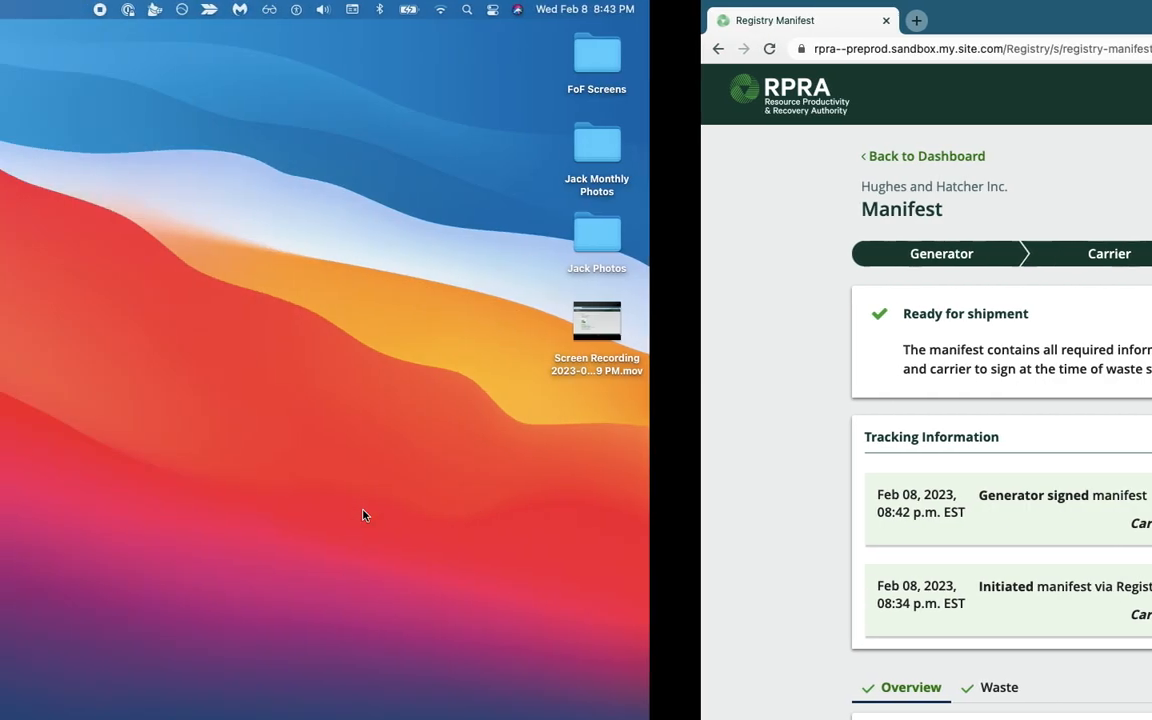
key(ctrl+Right)
key(ctrl+Right)
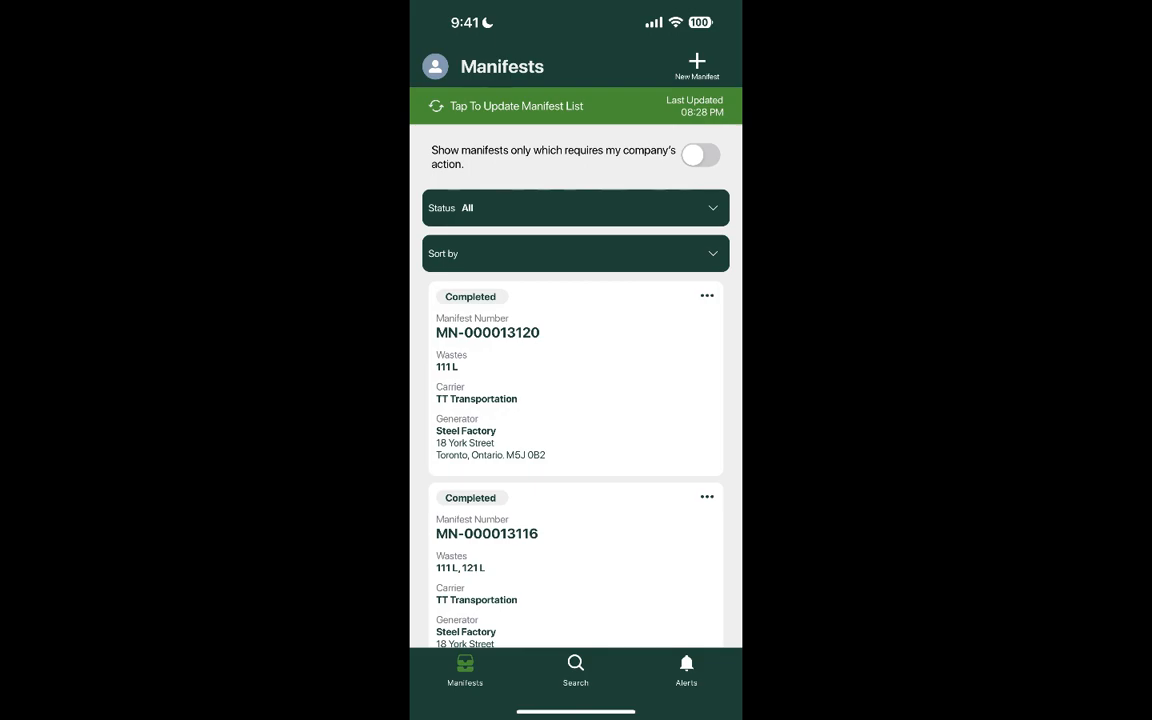
click(435, 66)
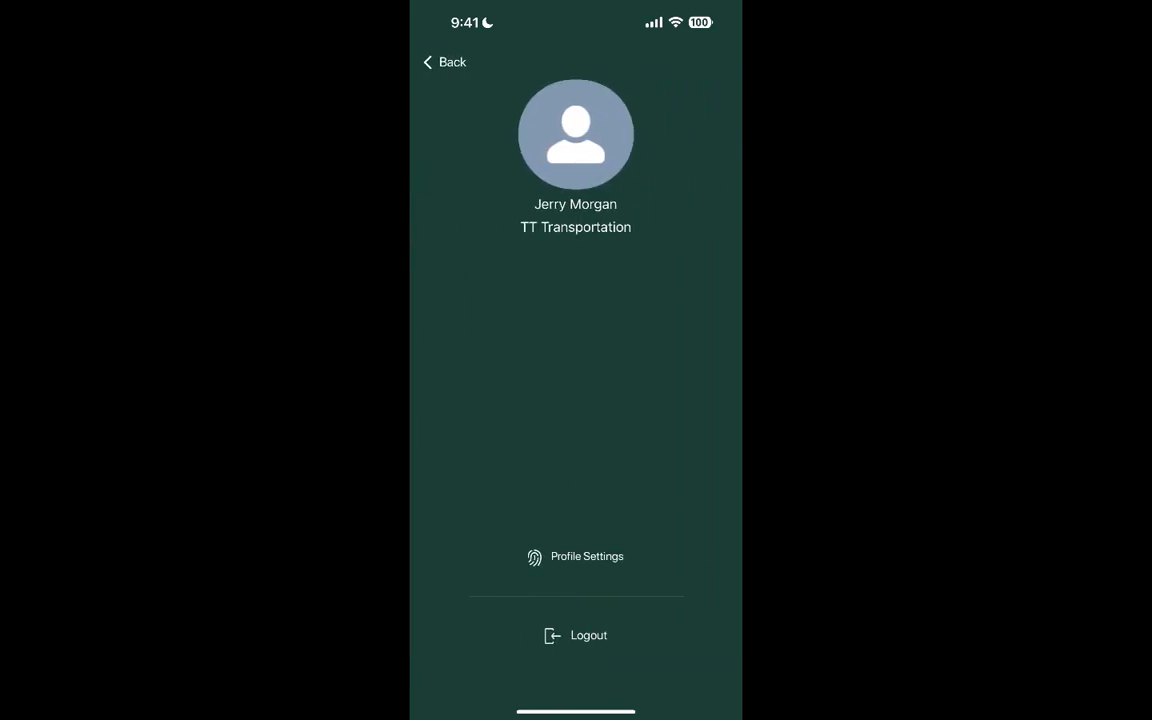
click(444, 62)
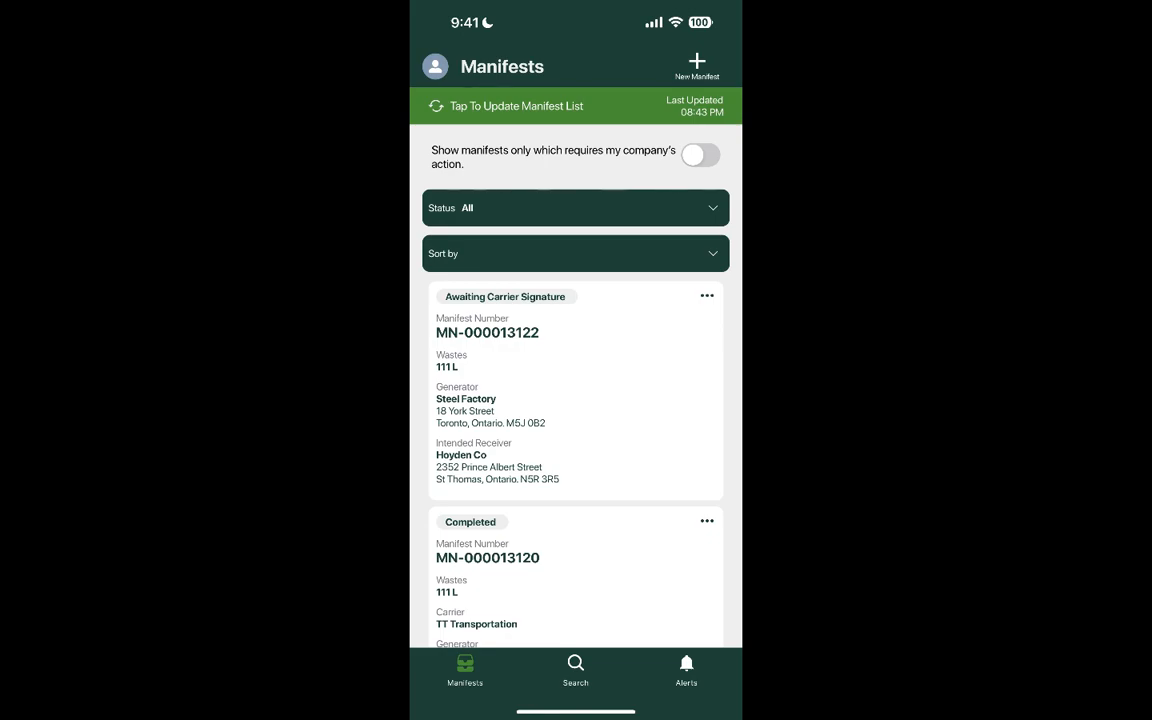
Step: Open the Steel Factory manifest awaiting the carrier's signature and try to sign it
scroll(575, 400, down, 2)
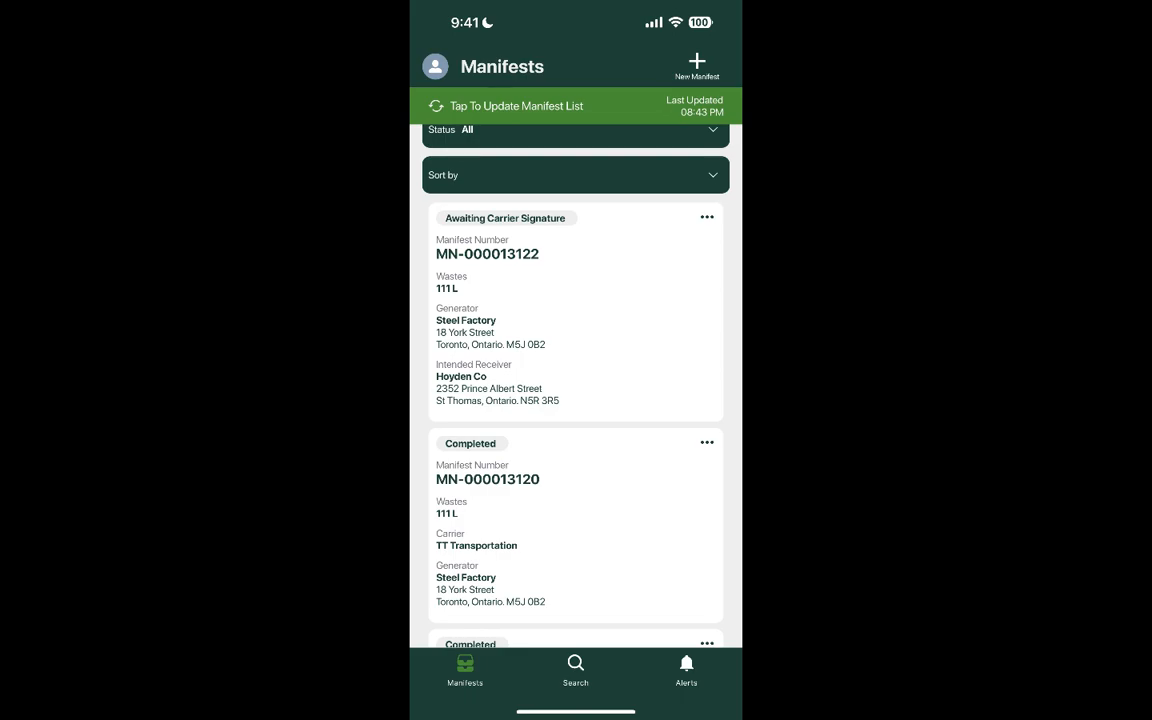
click(576, 310)
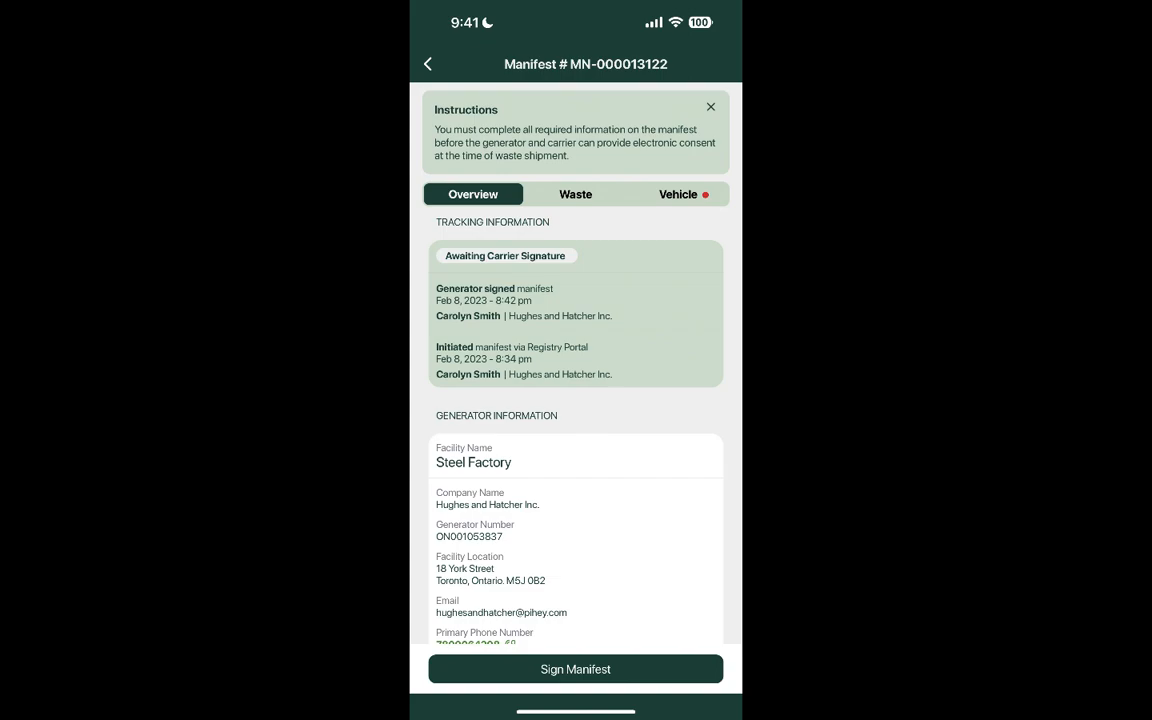
click(576, 669)
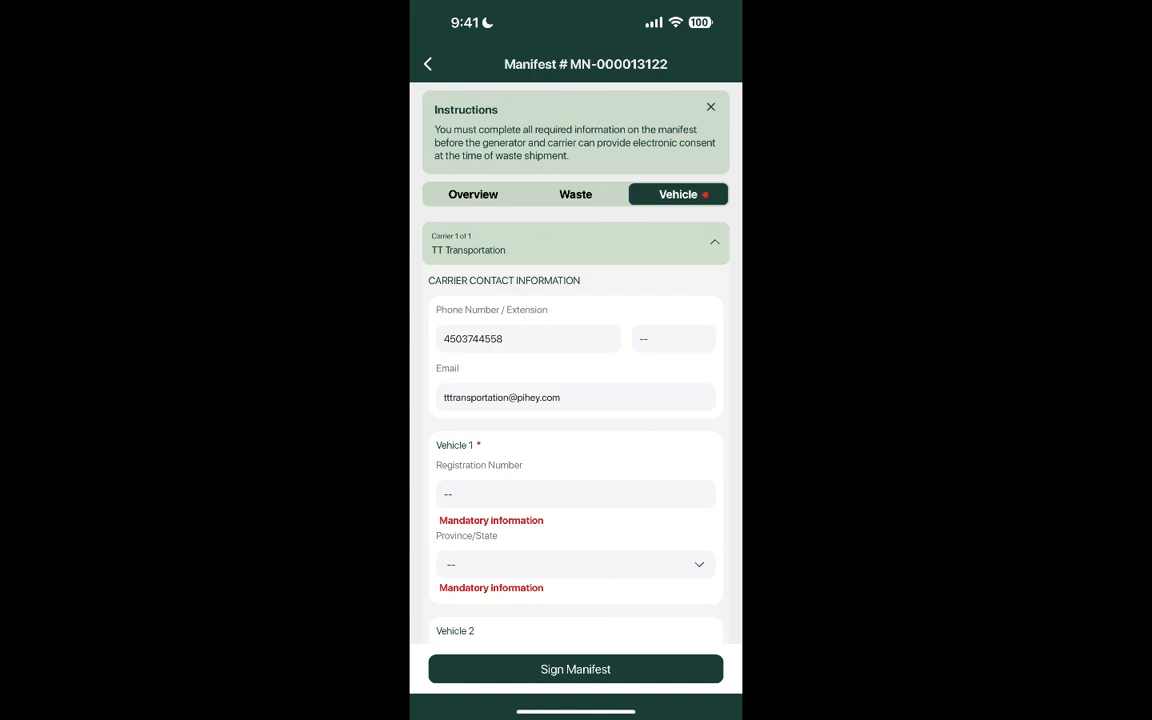
Step: Review the manifest's tracking, generator, carrier and intended receiver information, plus its shipment details and waste information
click(473, 195)
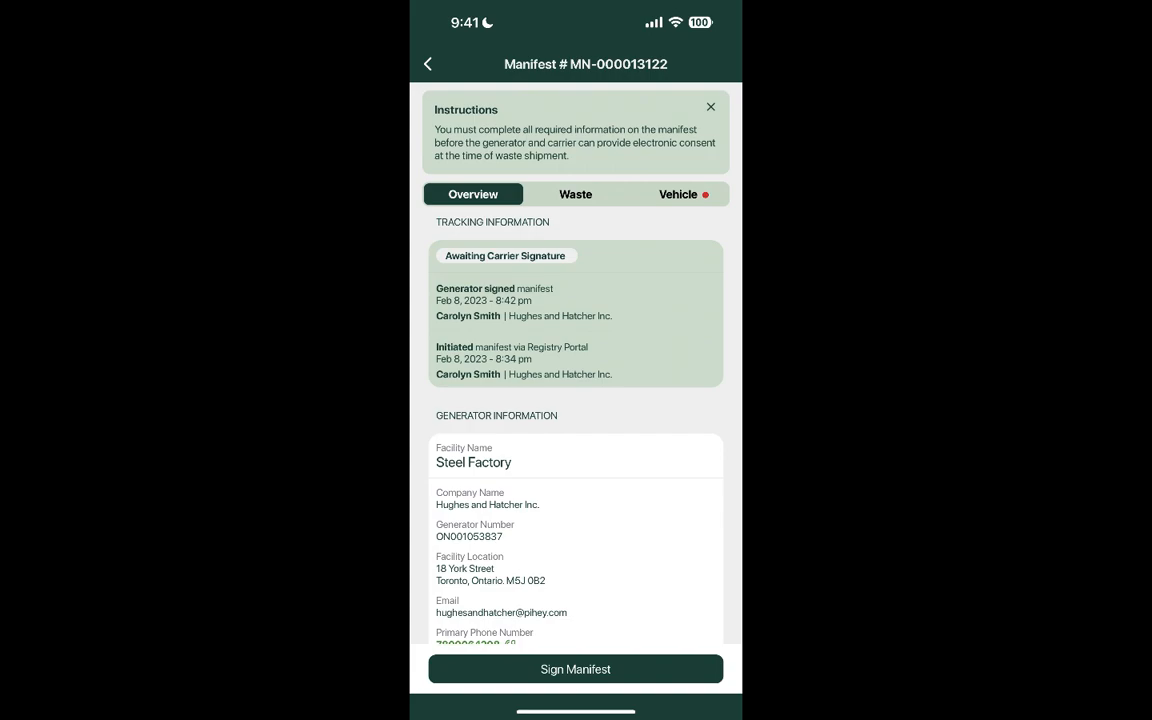
scroll(576, 363, down, 1)
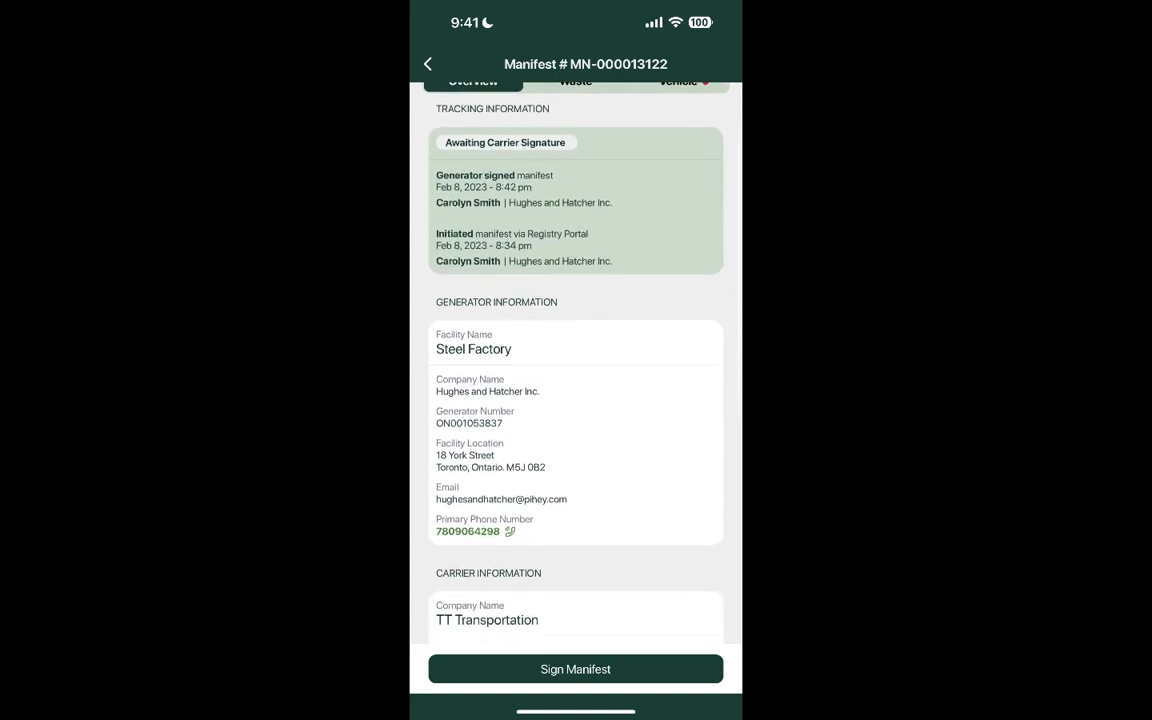
scroll(576, 363, down, 1)
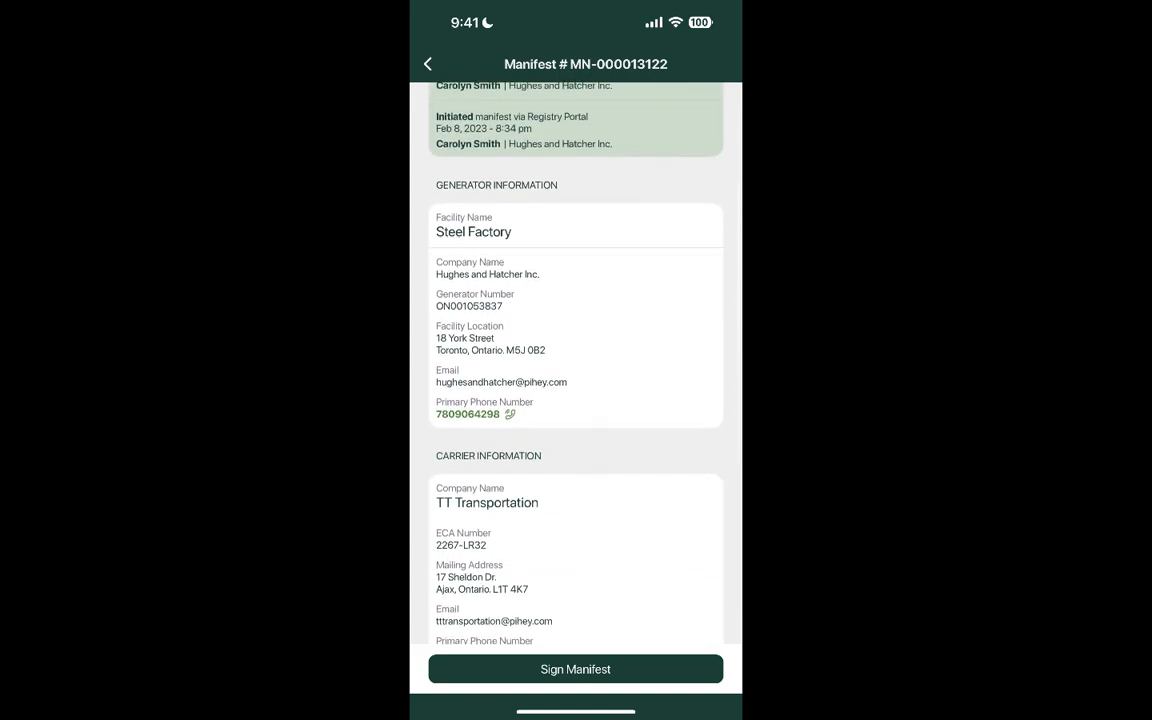
scroll(576, 363, down, 3)
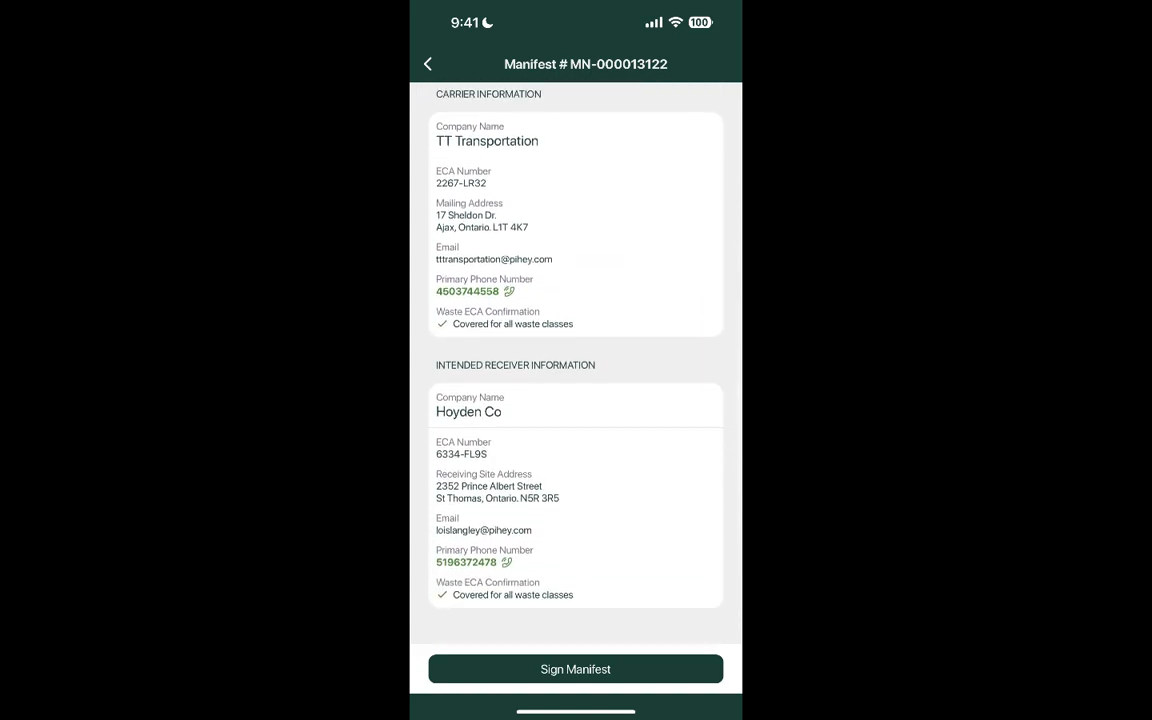
scroll(576, 363, up, 1)
scroll(576, 363, up, 4)
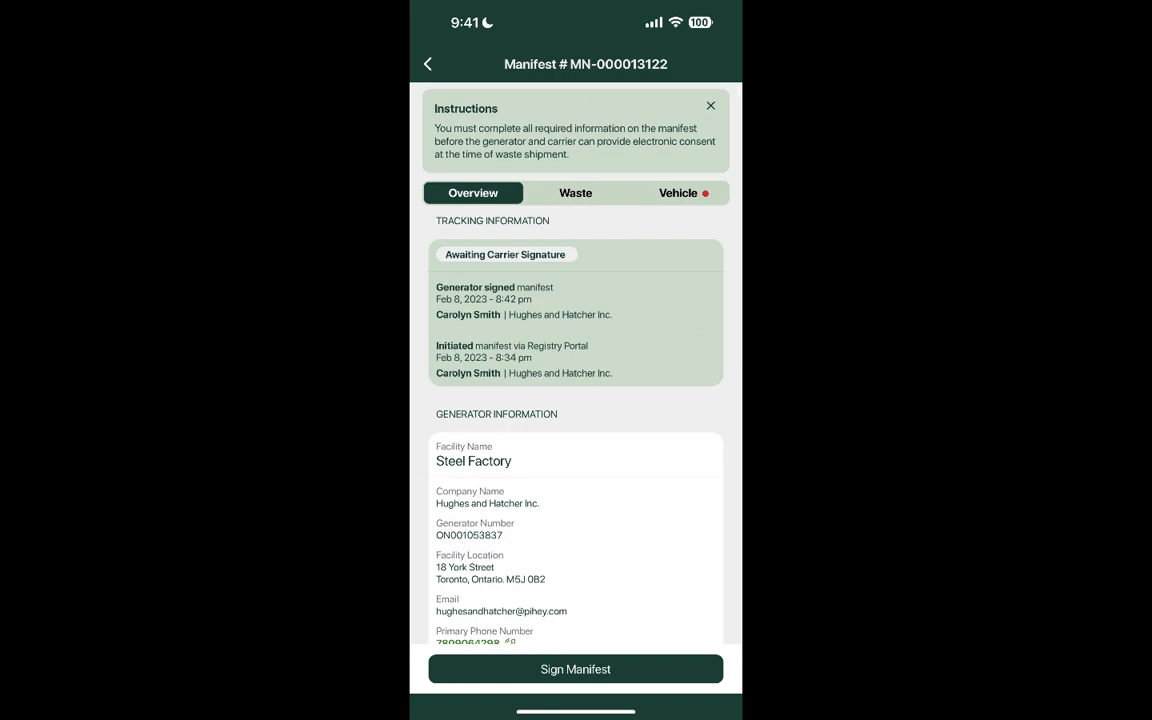
click(575, 192)
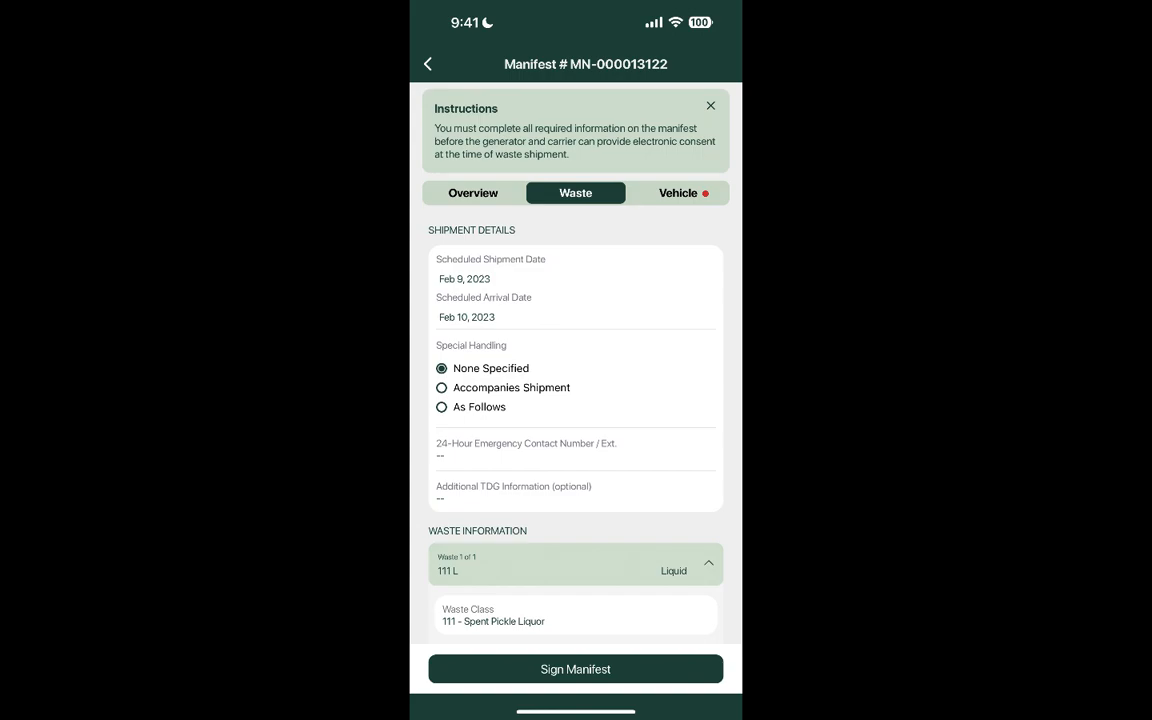
scroll(576, 363, down, 2)
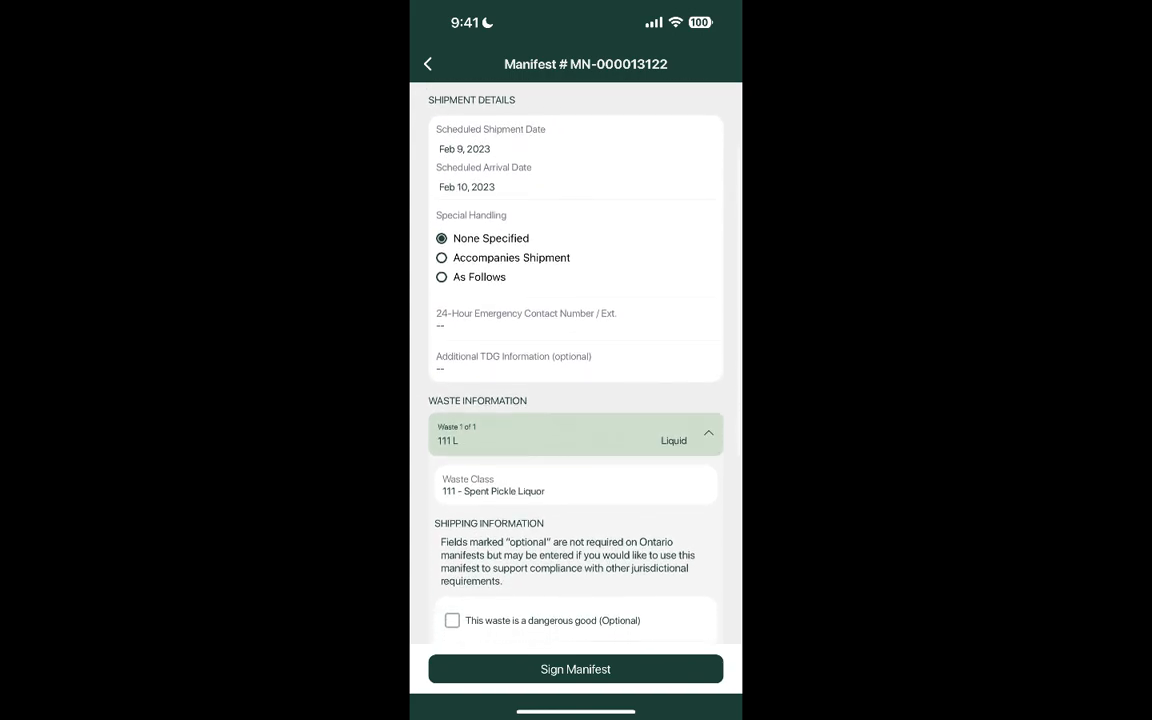
scroll(576, 363, down, 3)
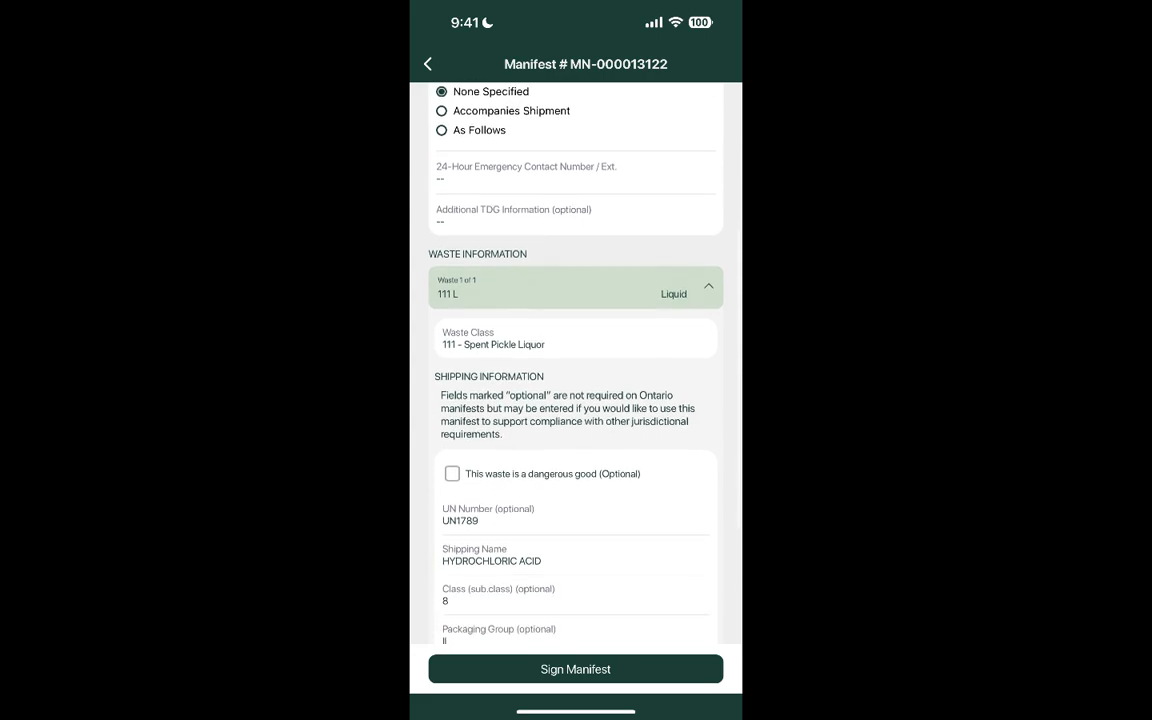
scroll(576, 363, down, 2)
scroll(576, 363, up, 5)
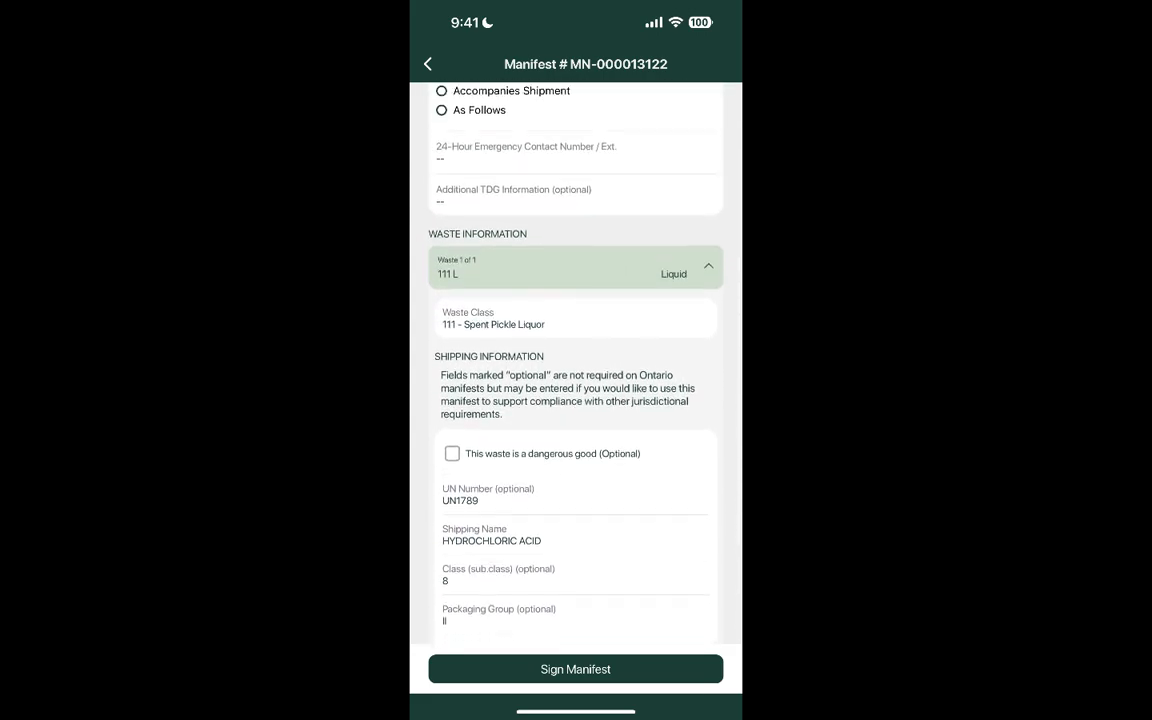
scroll(576, 363, up, 4)
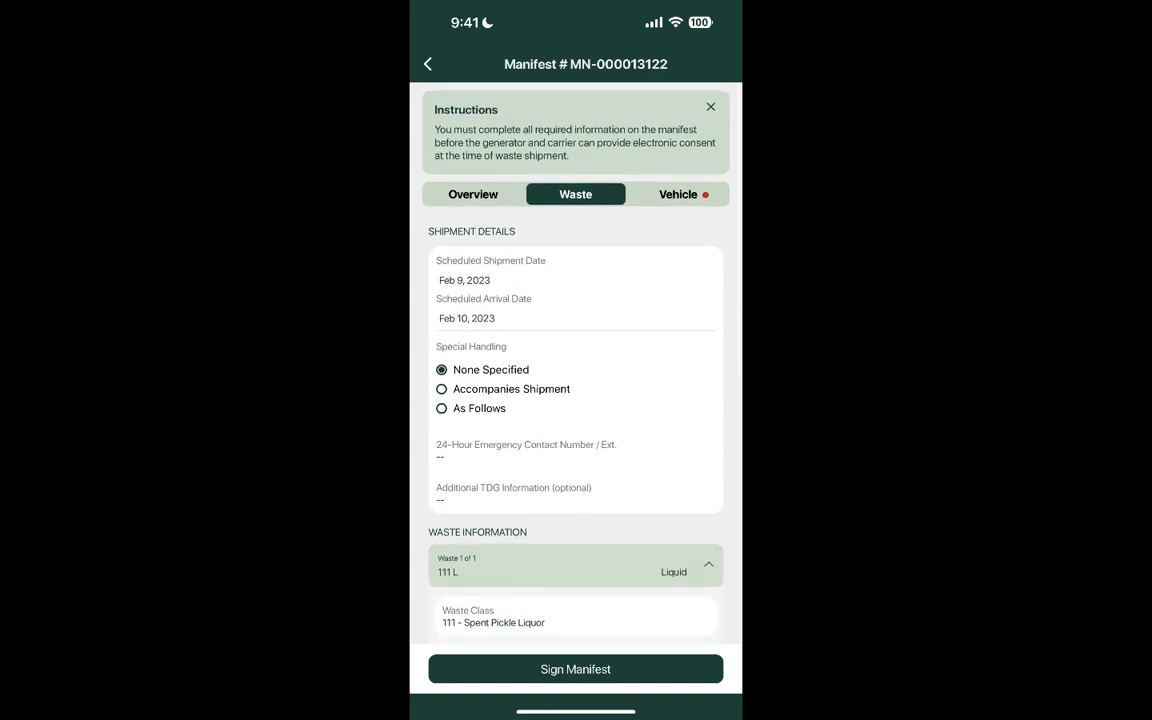
Step: Enter Vehicle 1's registration number for the carrier TT Transportation and set the vehicle's province to Ontario
click(678, 194)
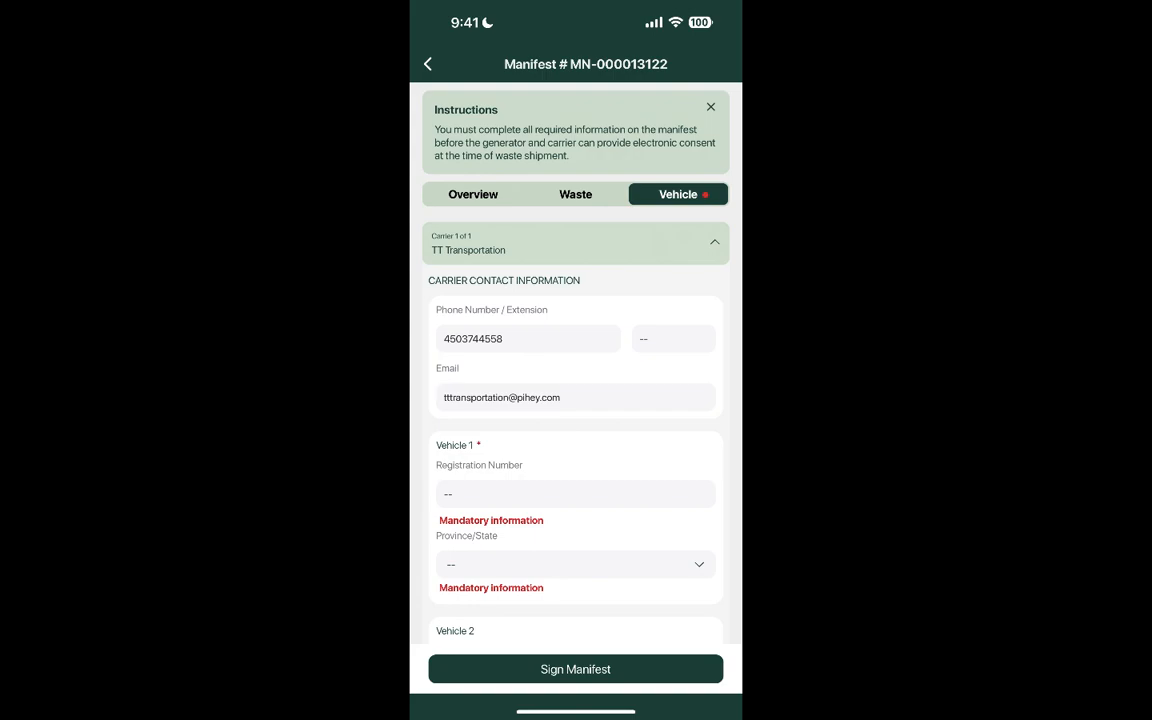
scroll(575, 400, down, 2)
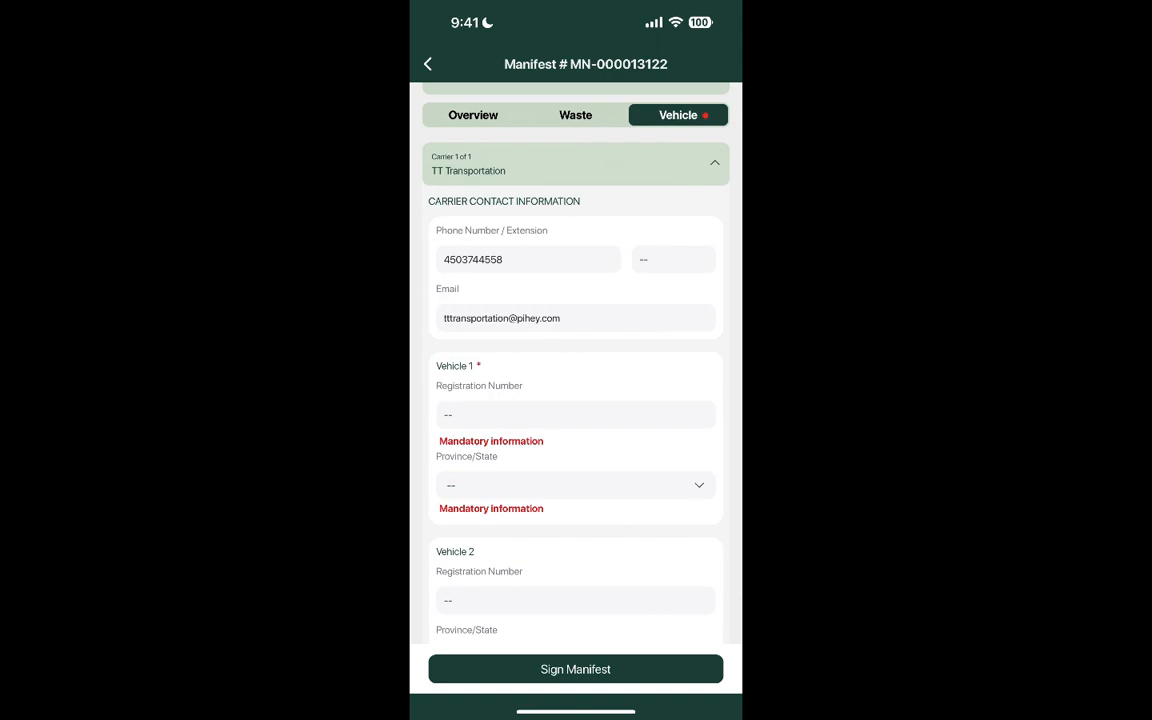
click(575, 415)
text(Bktp292)
key(Return)
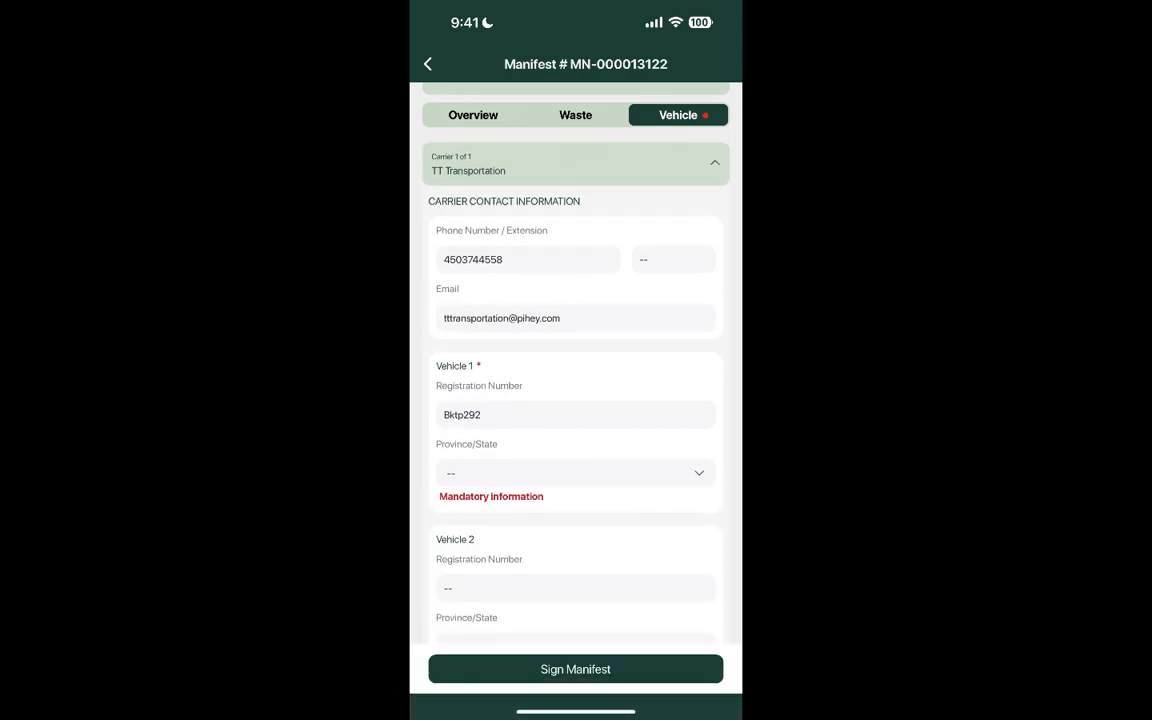
click(576, 473)
scroll(576, 597, down, 2)
scroll(576, 597, down, 5)
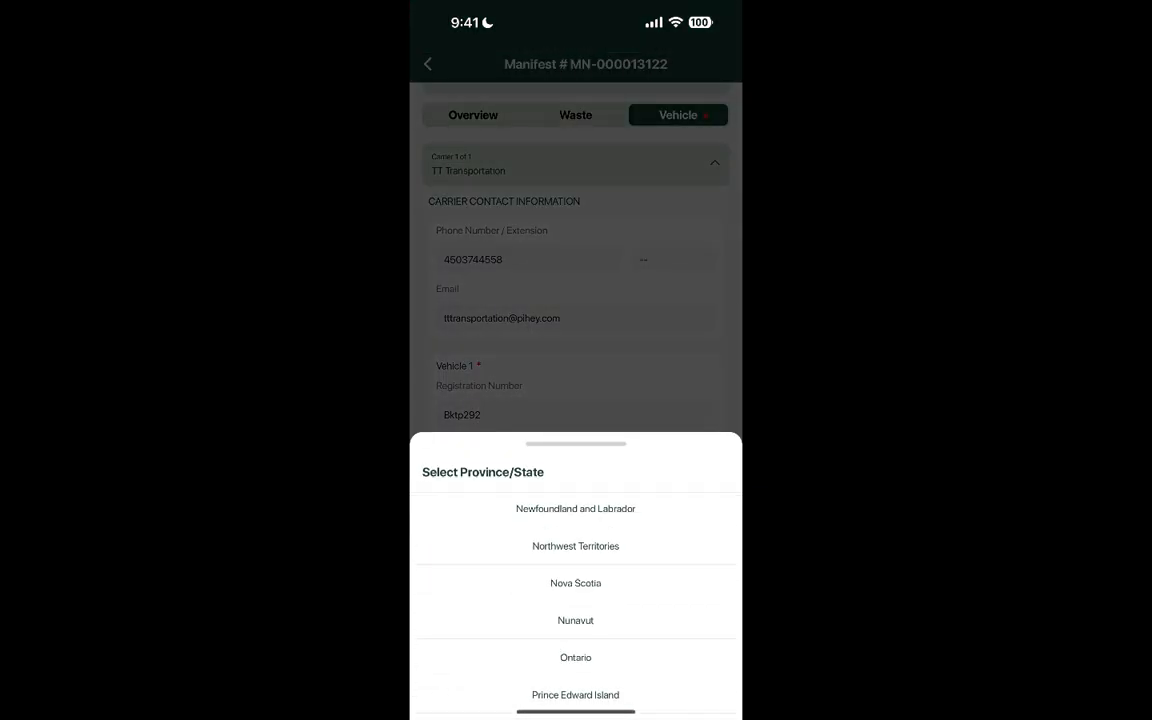
click(576, 555)
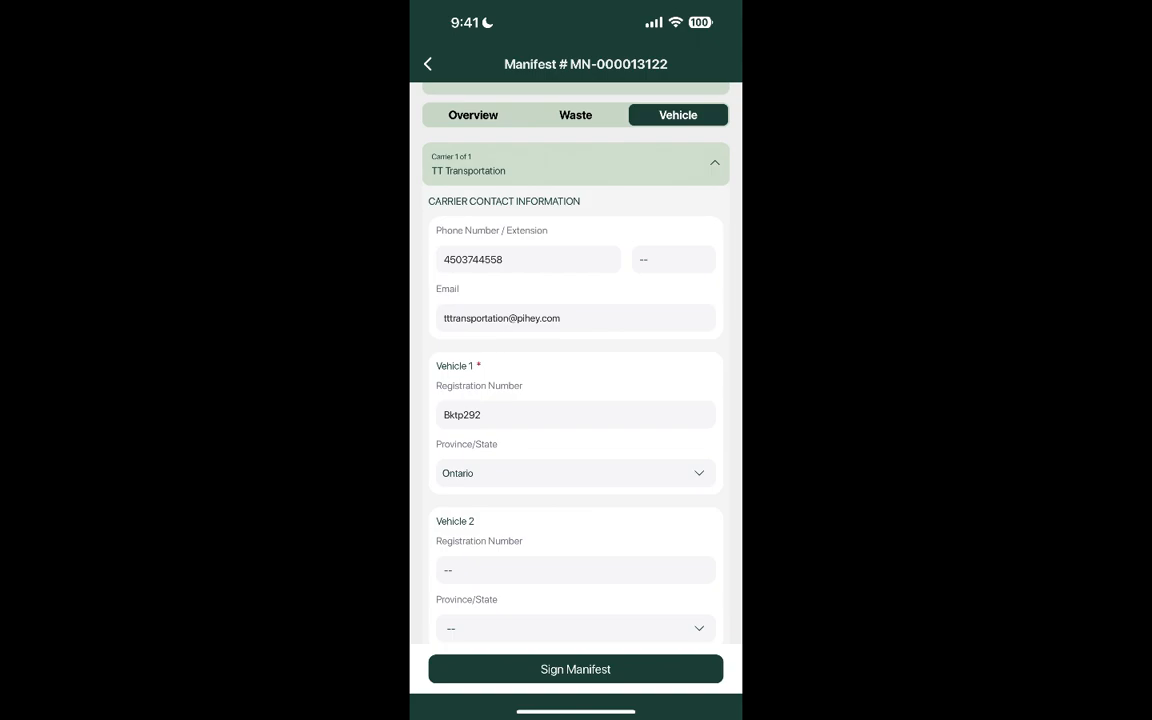
Step: Sign the manifest as the carrier, certifying receipt of the waste for delivery to the receiver
click(575, 669)
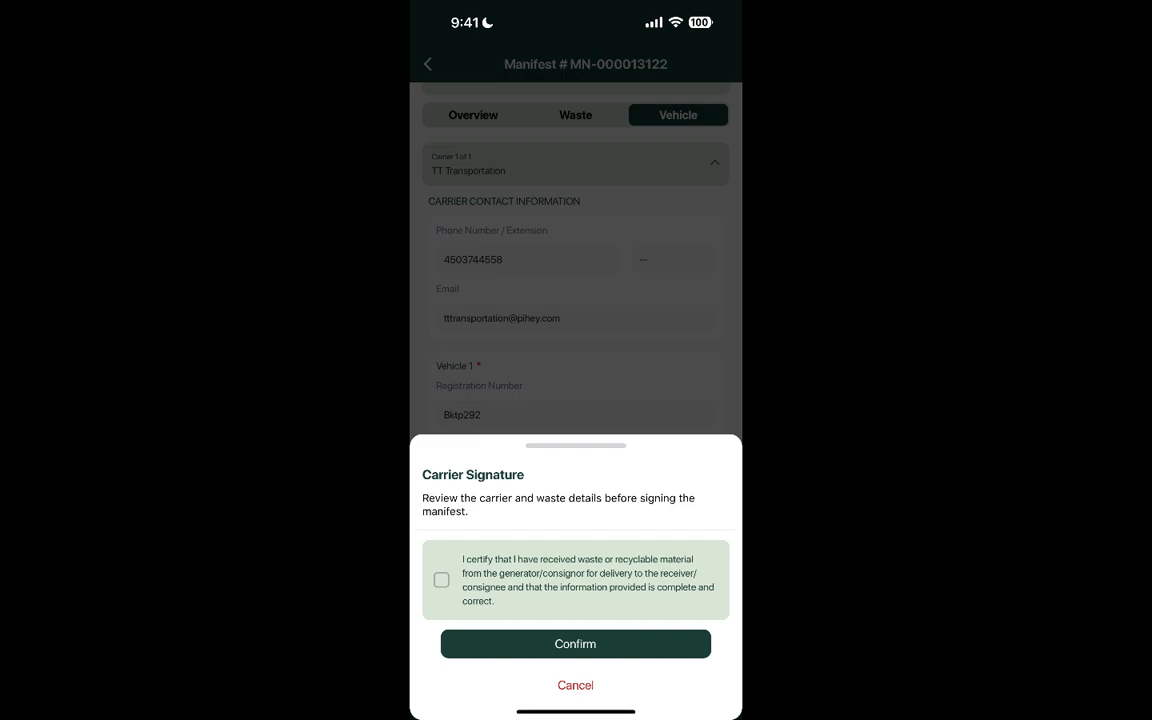
click(441, 580)
click(575, 644)
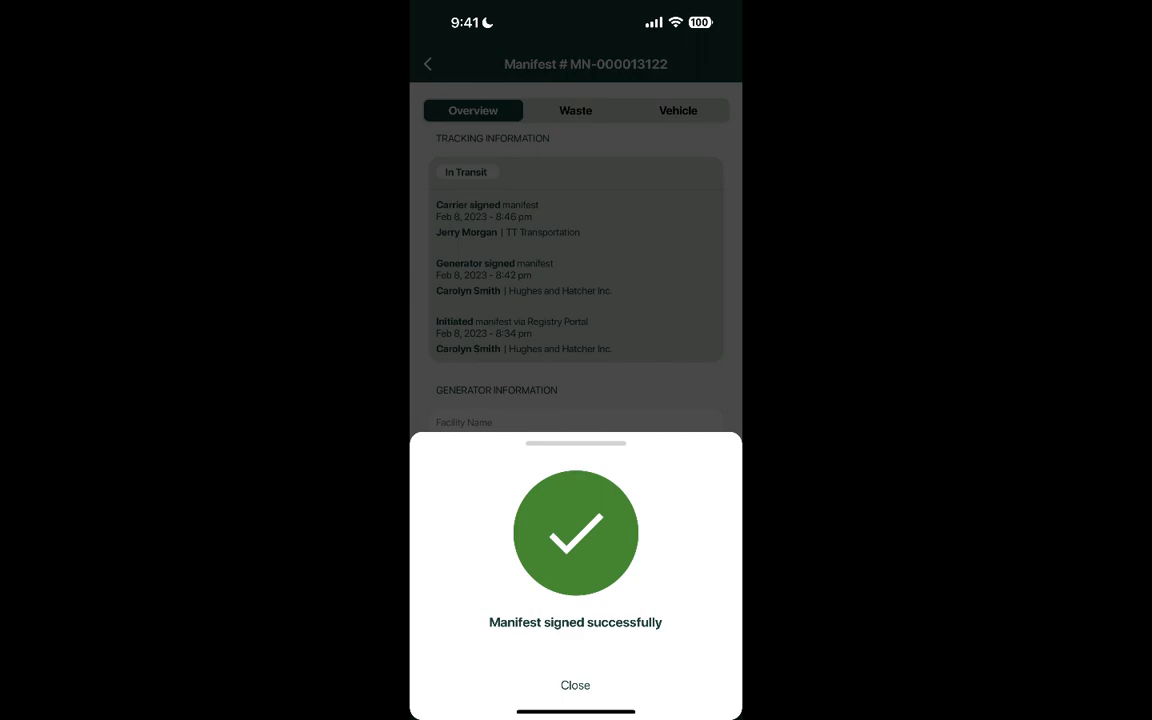
click(575, 685)
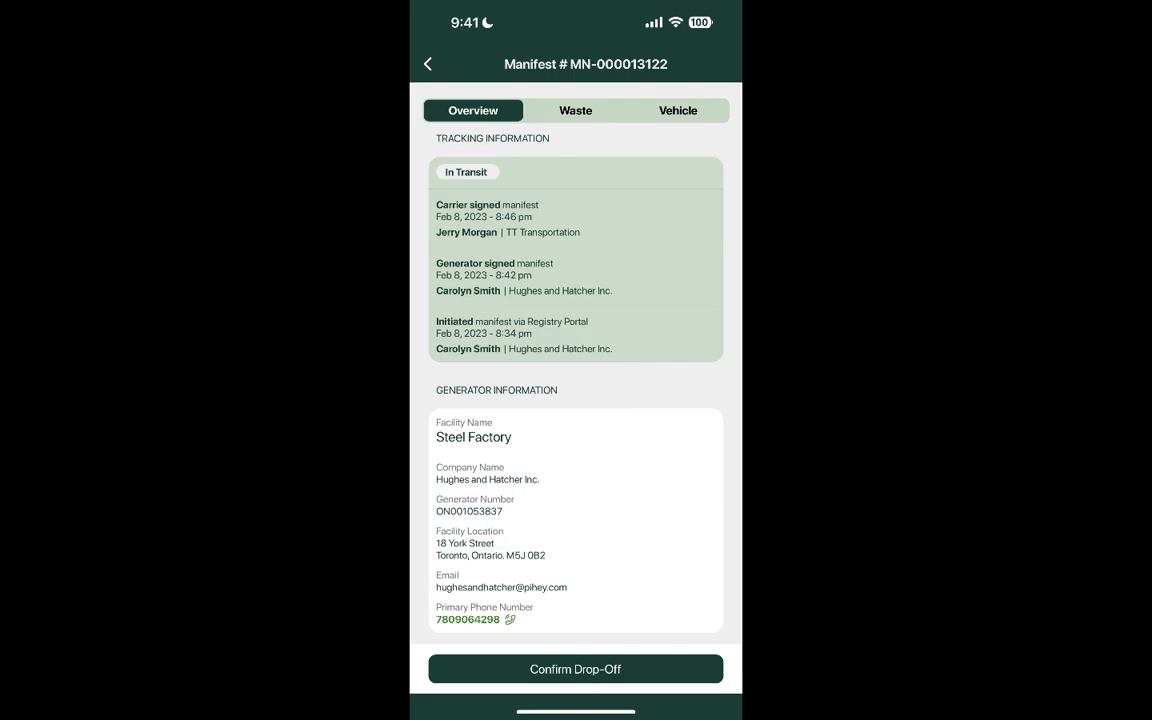
Step: Correct the in-transit manifest's intended receiver to Miller Solutions, finding it by its receiving site's street address
scroll(575, 380, down, 4)
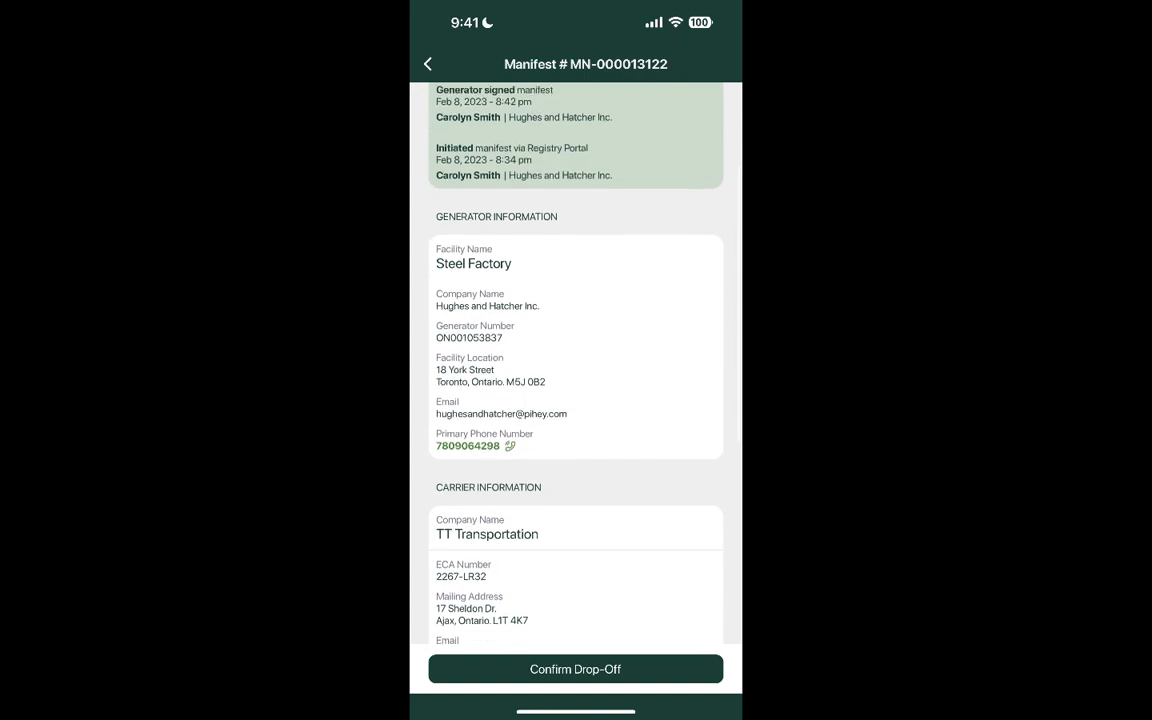
scroll(575, 380, down, 2)
scroll(575, 380, down, 6)
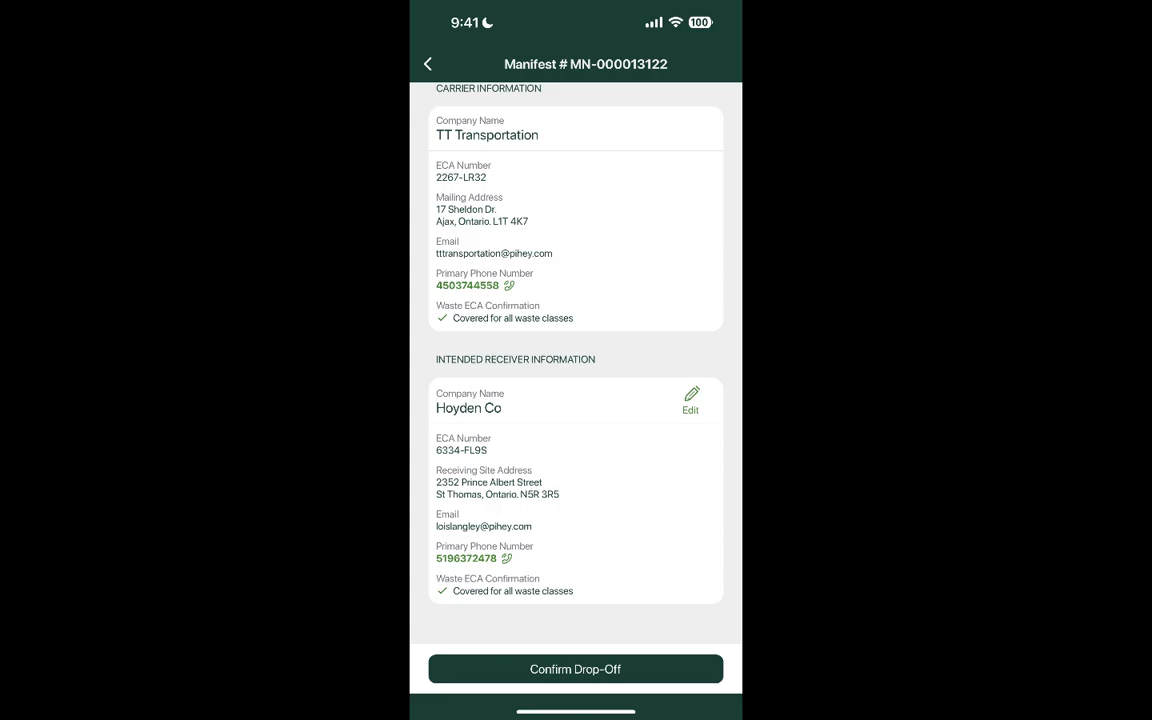
click(690, 400)
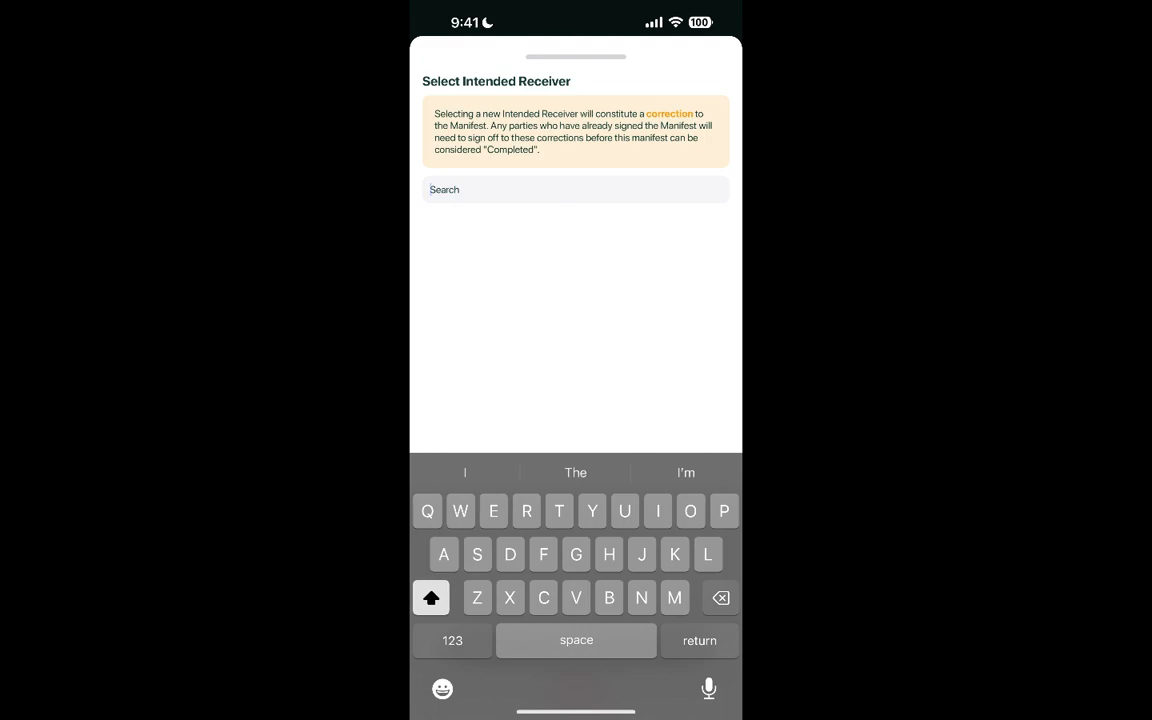
click(452, 640)
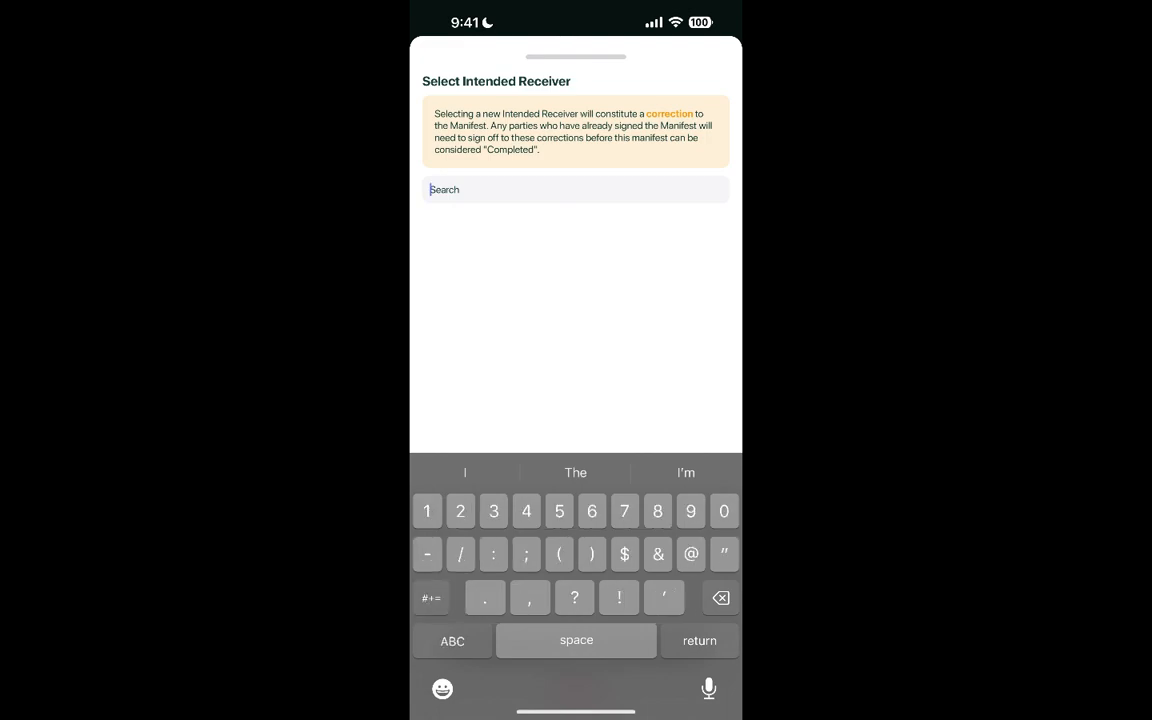
text(3005)
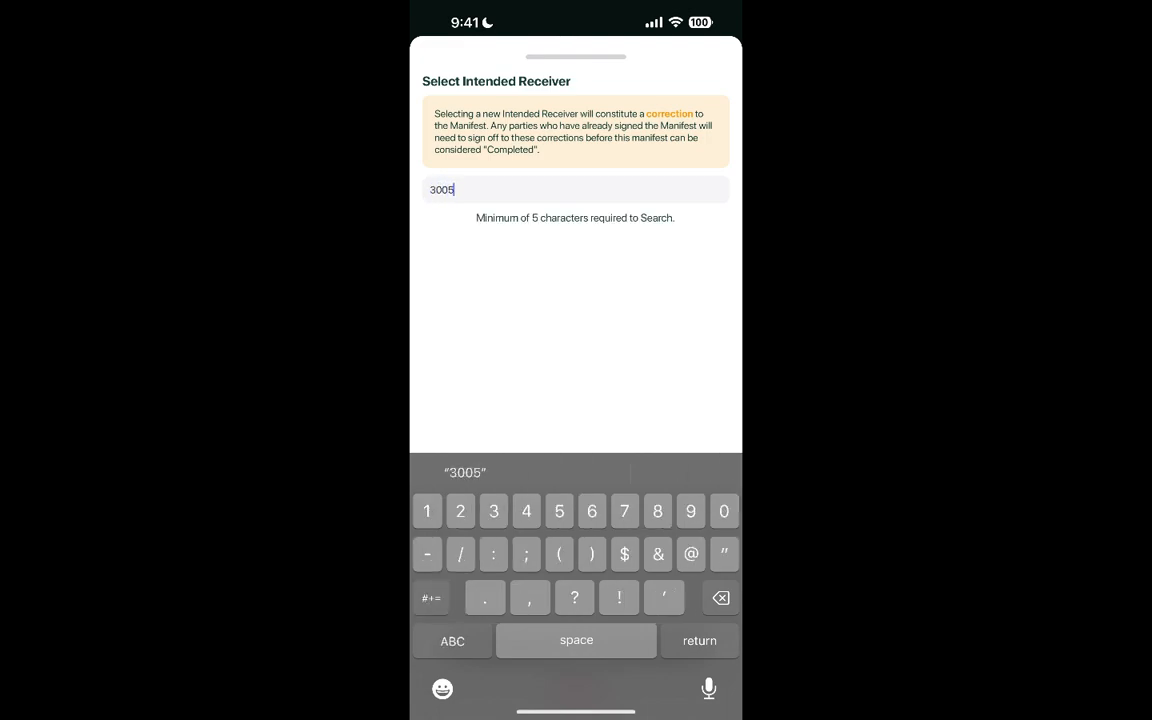
text( wool)
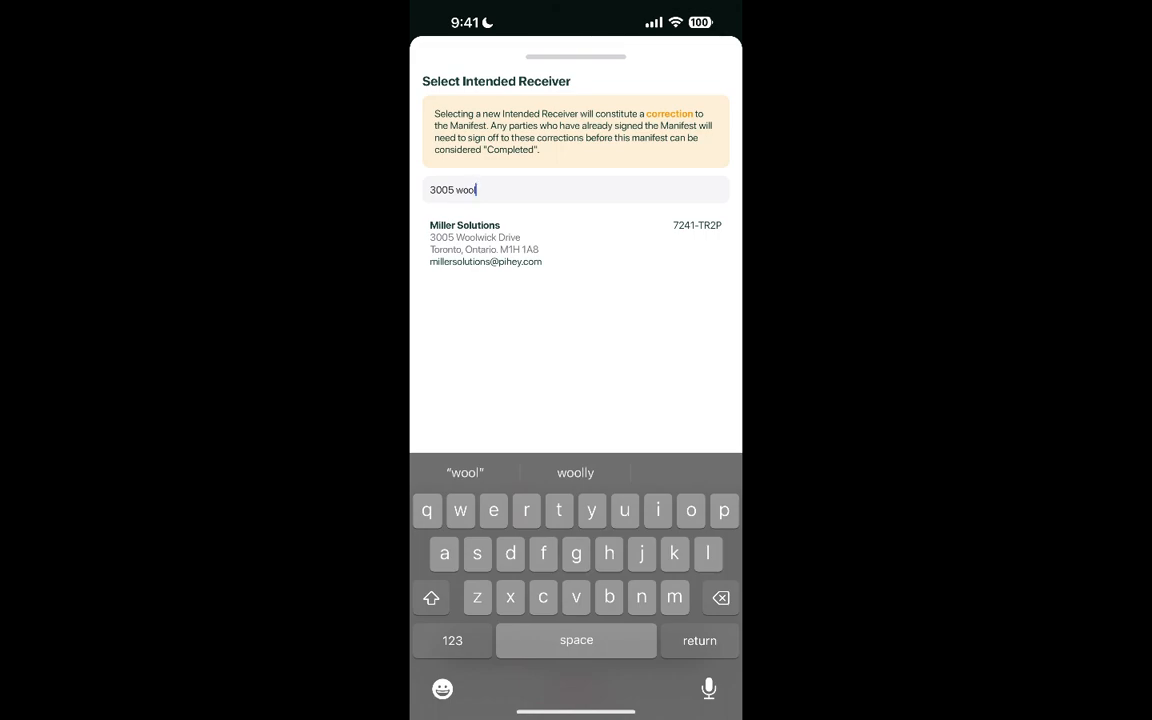
click(575, 243)
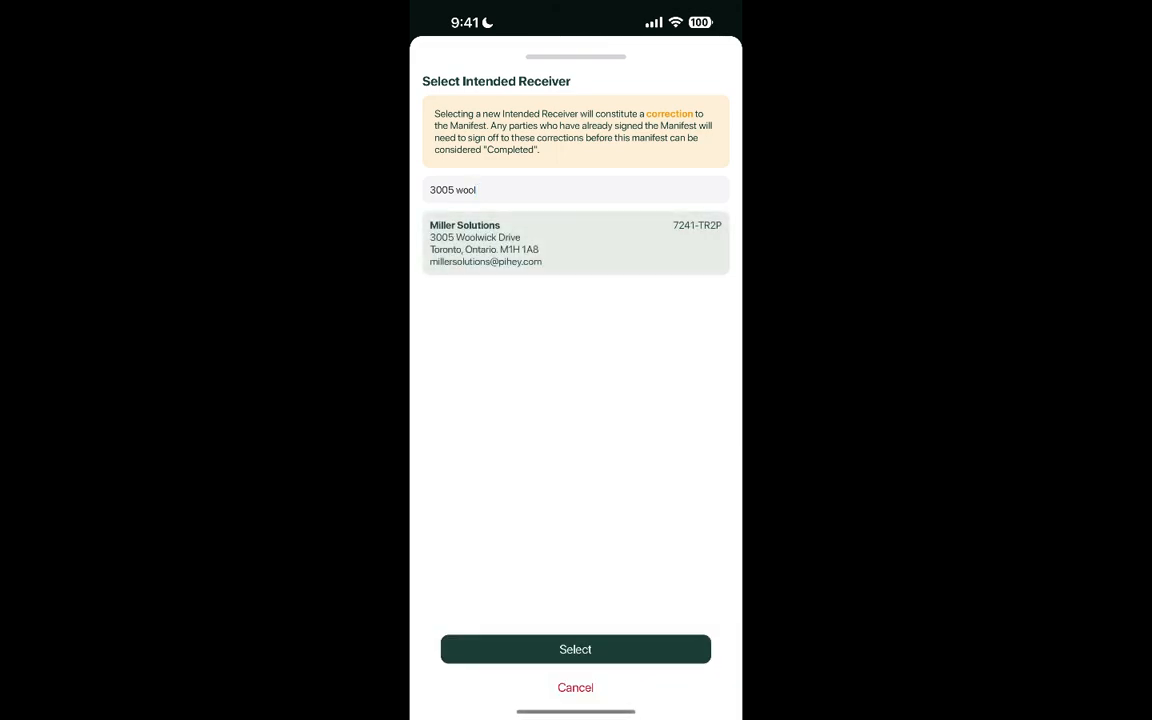
click(575, 649)
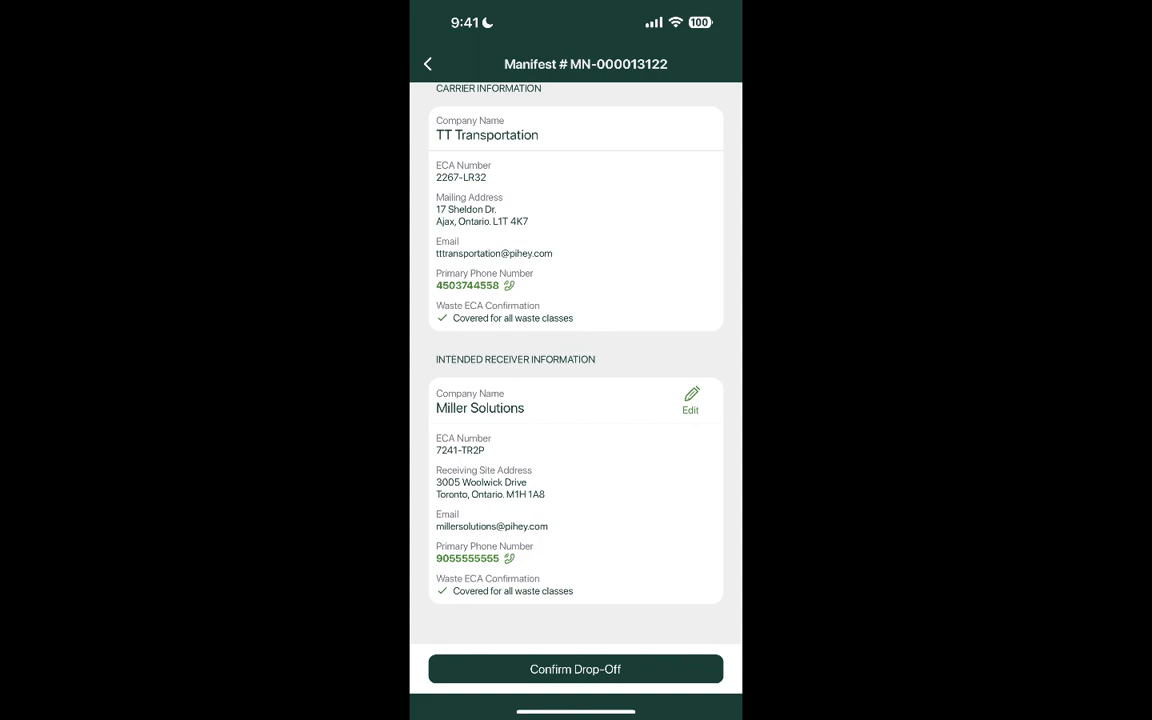
Step: Confirm as the carrier that the manifest's waste has been dropped off at Miller Solutions
click(575, 669)
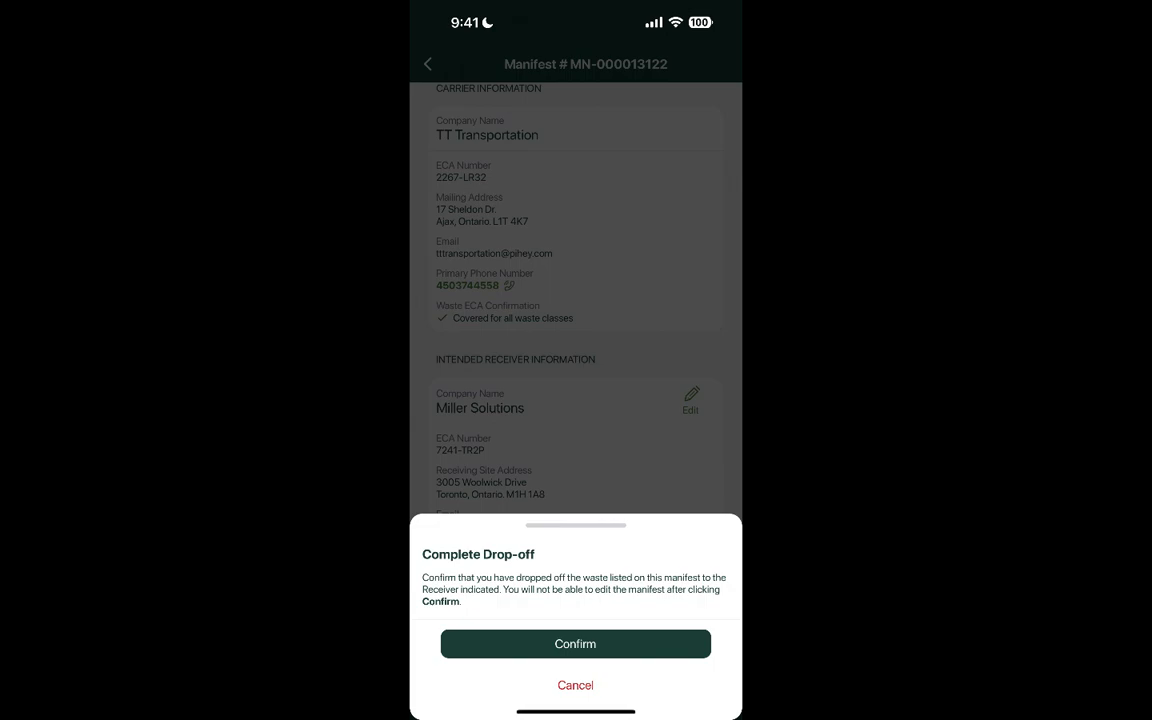
click(575, 643)
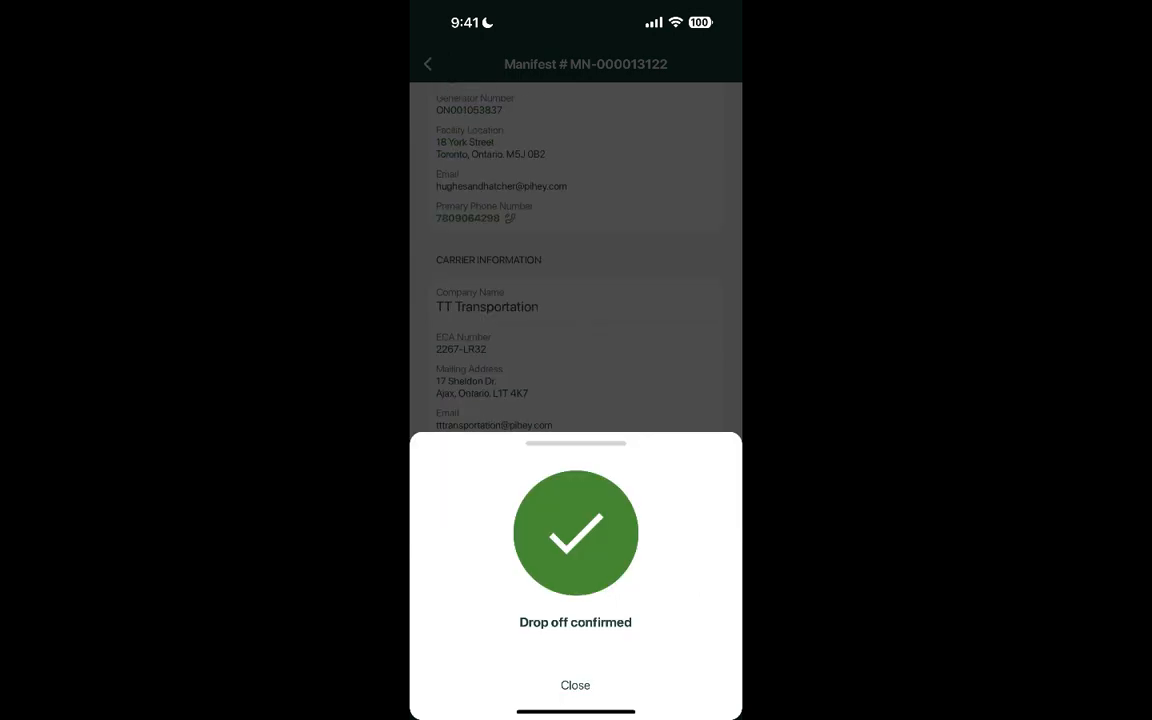
click(575, 685)
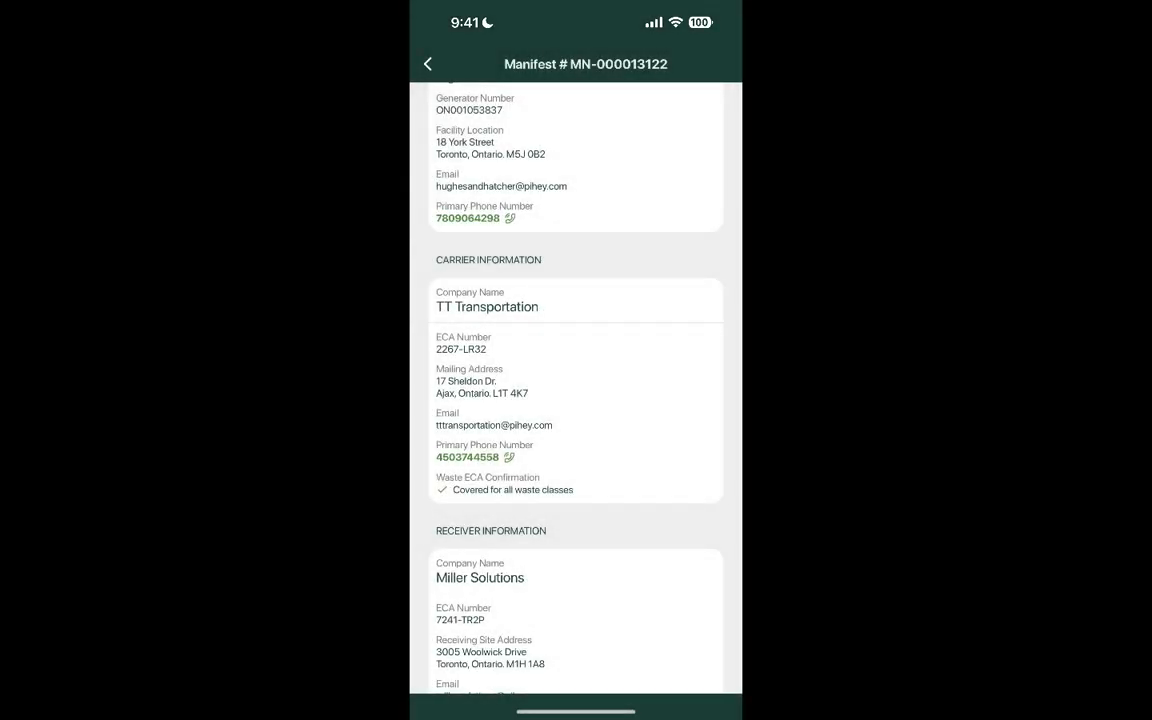
Step: Check the manifest's updated tracking information and view its correction history for the changed intended receiver
scroll(575, 400, up, 5)
scroll(575, 400, up, 3)
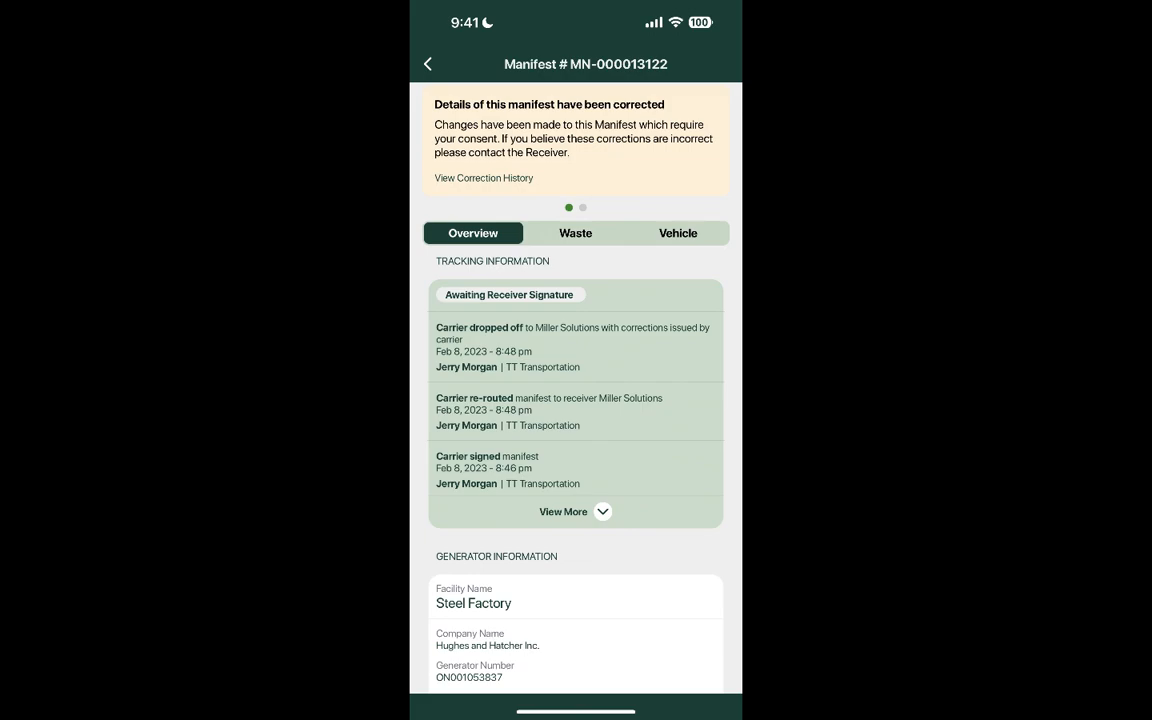
click(483, 178)
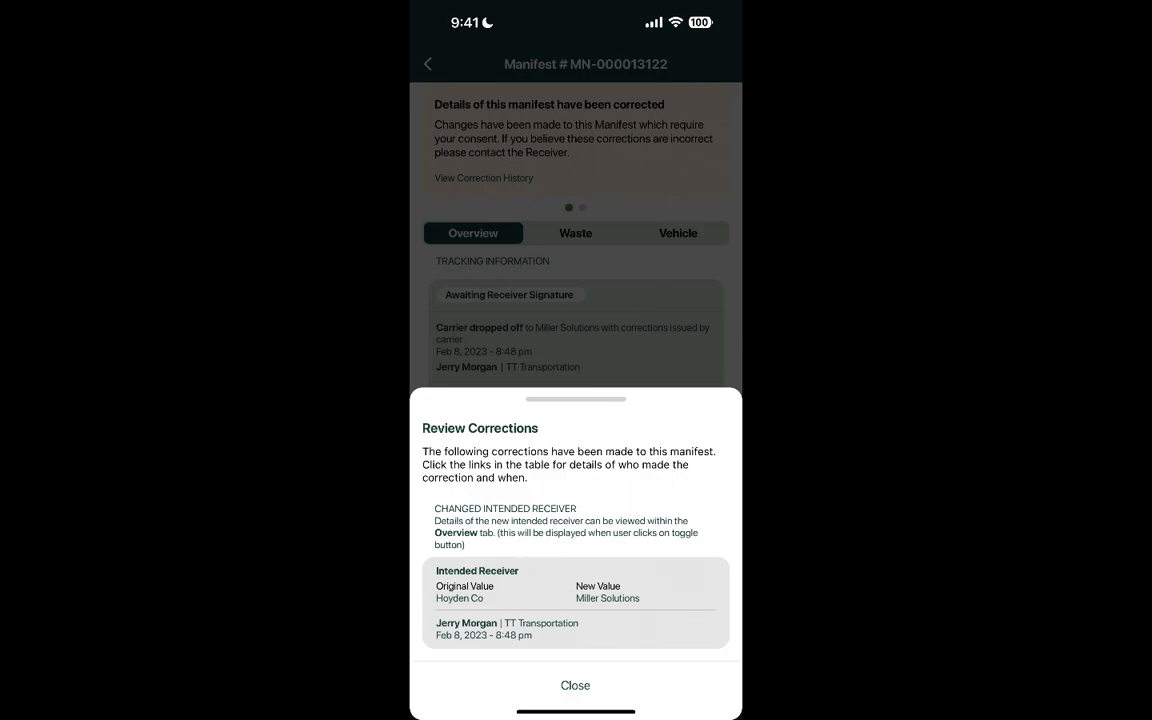
click(575, 686)
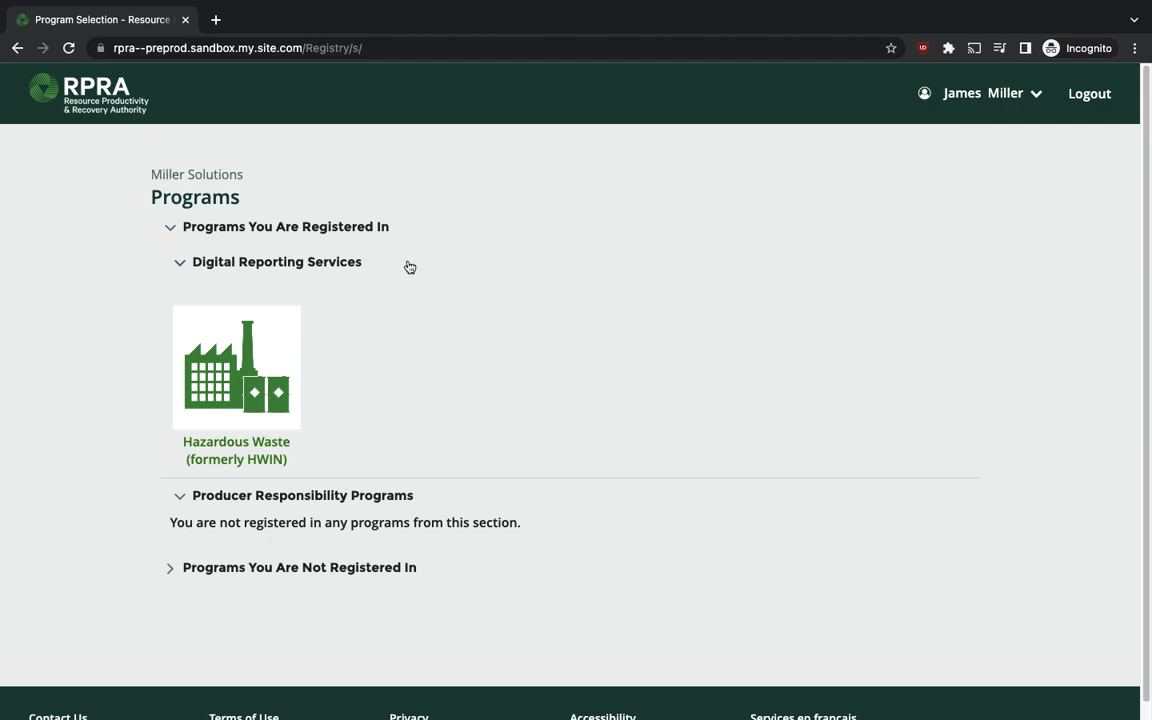
Step: Switch to the RPRA Registry, enter Miller Solutions' Hazardous Waste program and open the Steel Factory manifest awaiting the receiver's signature
click(240, 386)
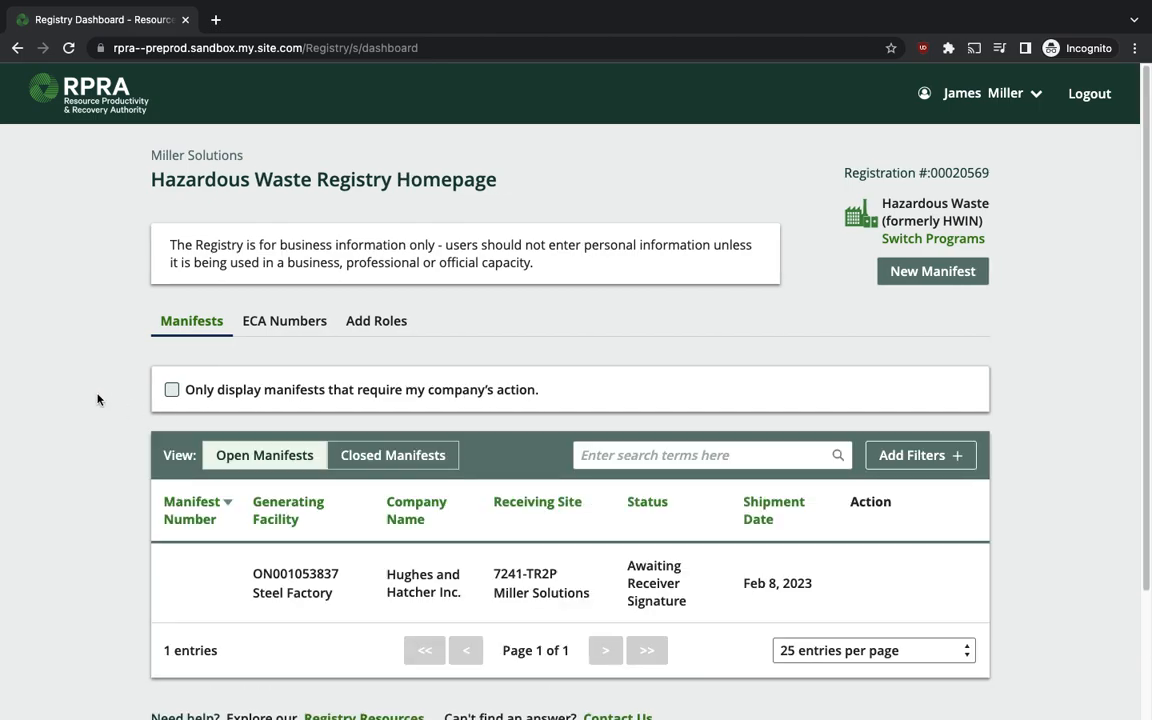
scroll(91, 394, down, 1)
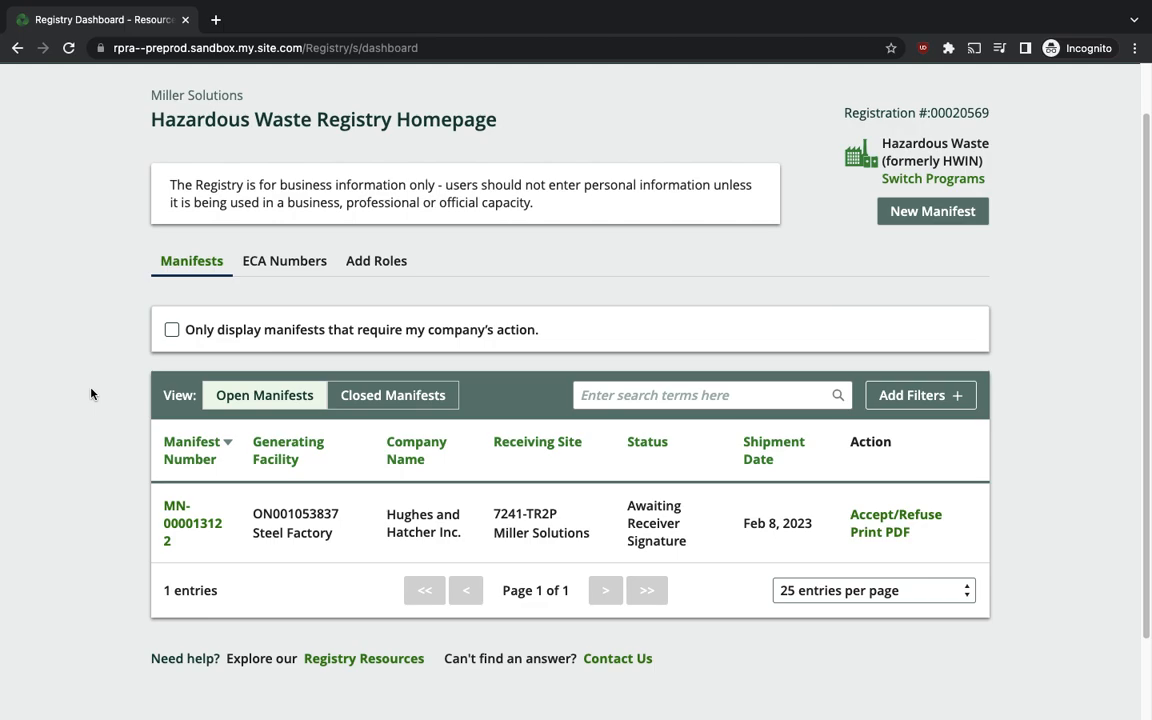
click(183, 524)
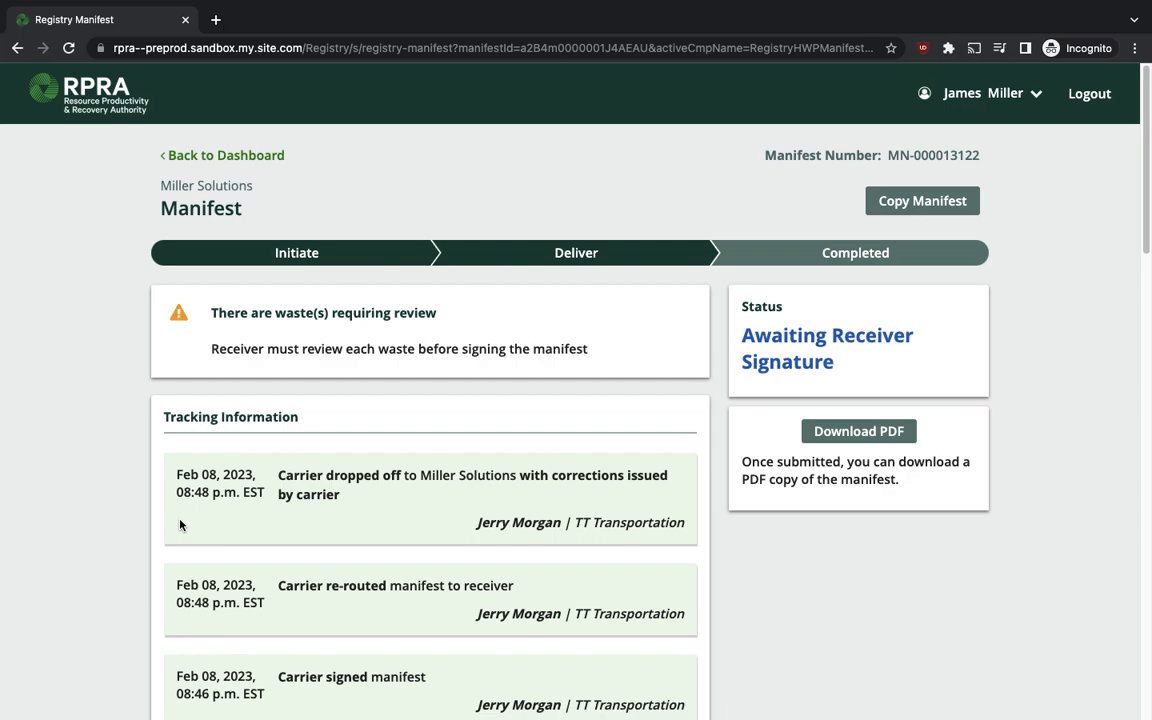
Step: Review the manifest's tracking information and correction history, including the details of the Intended Receiver correction
scroll(180, 524, down, 2)
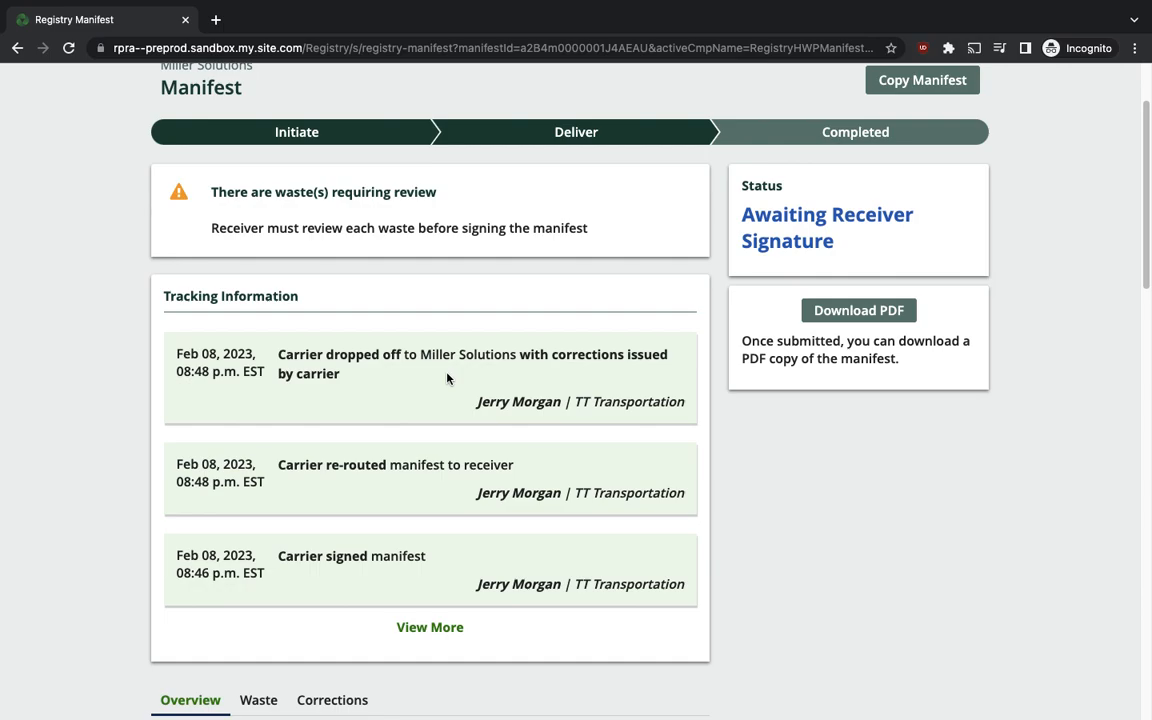
scroll(447, 378, down, 2)
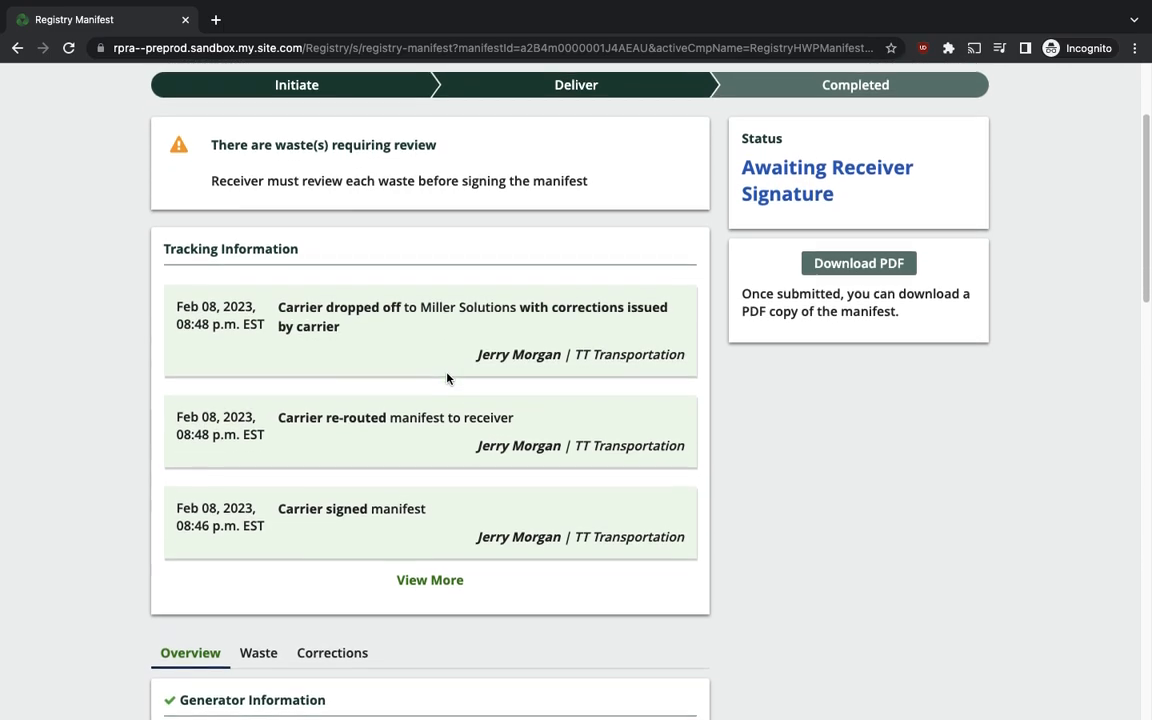
scroll(447, 378, down, 4)
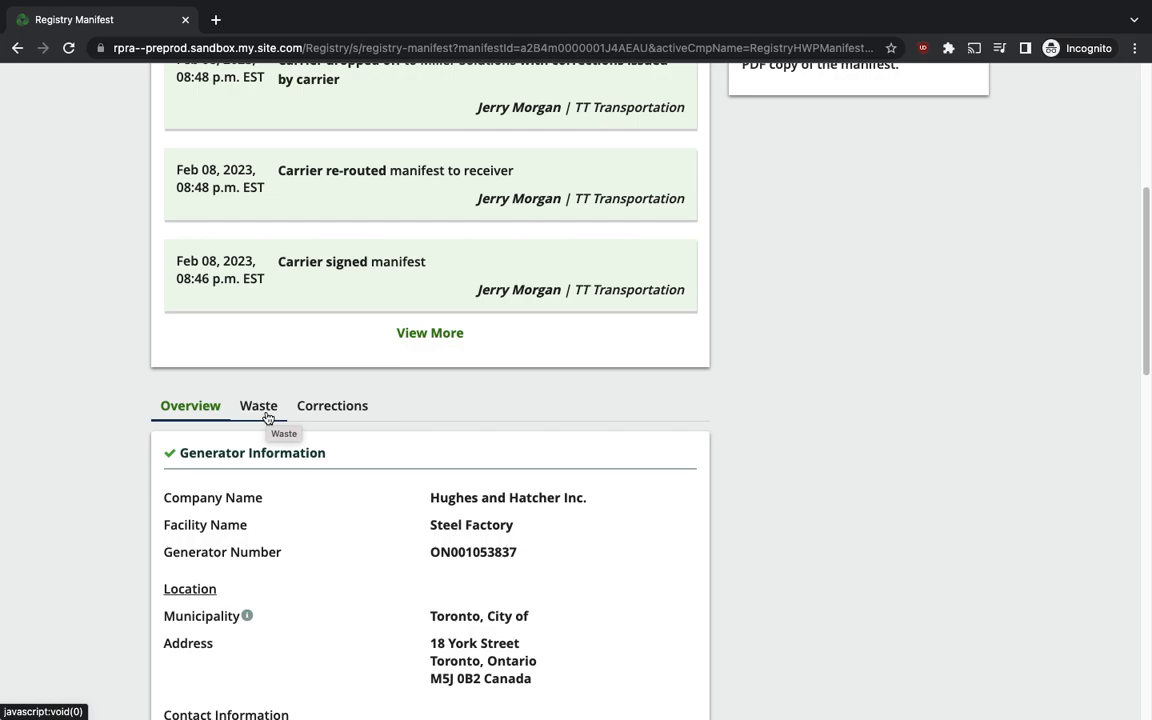
scroll(267, 418, down, 1)
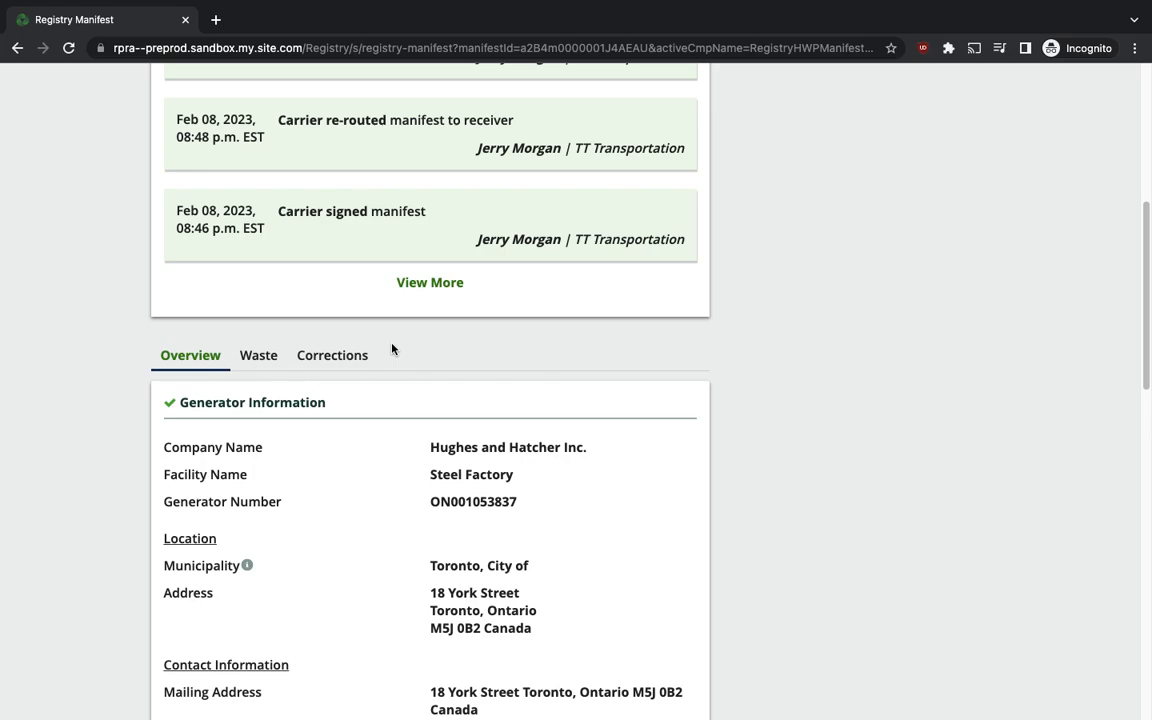
click(346, 364)
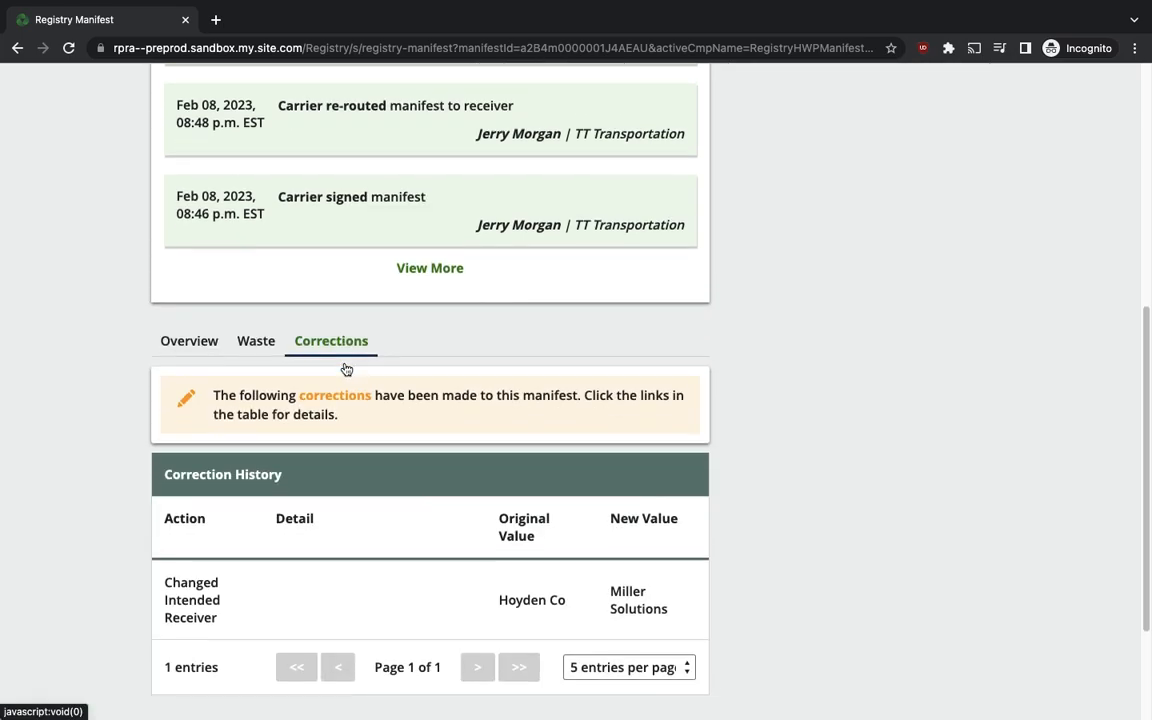
scroll(346, 370, down, 3)
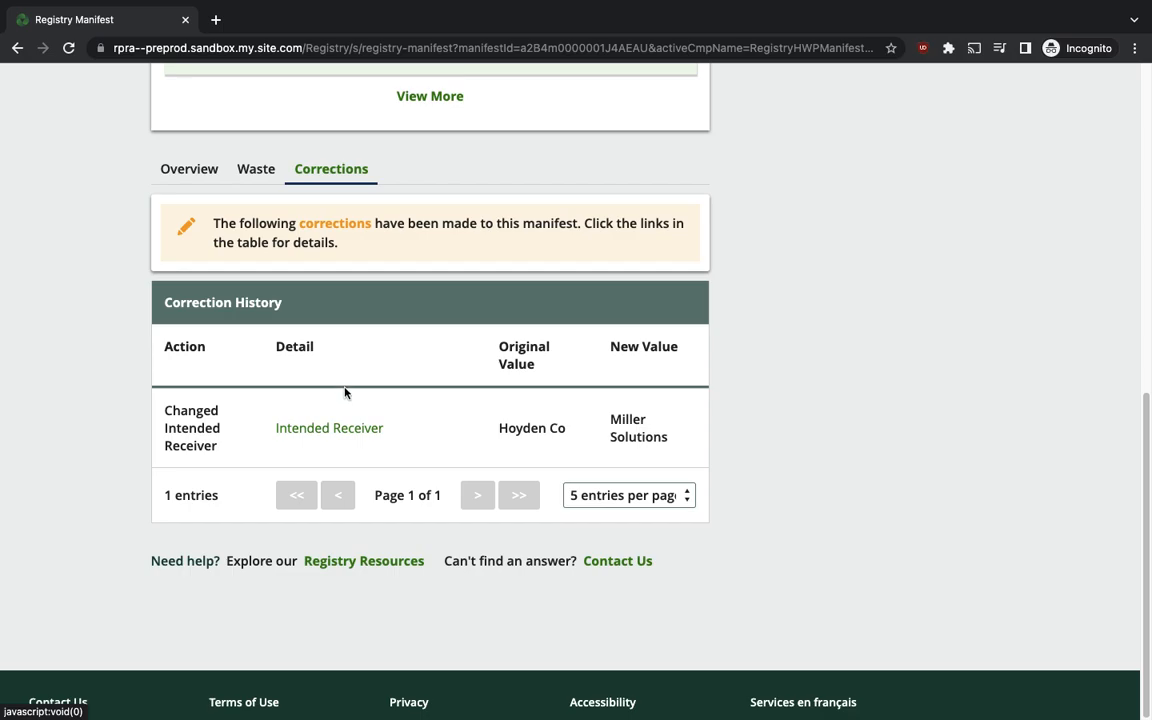
click(338, 429)
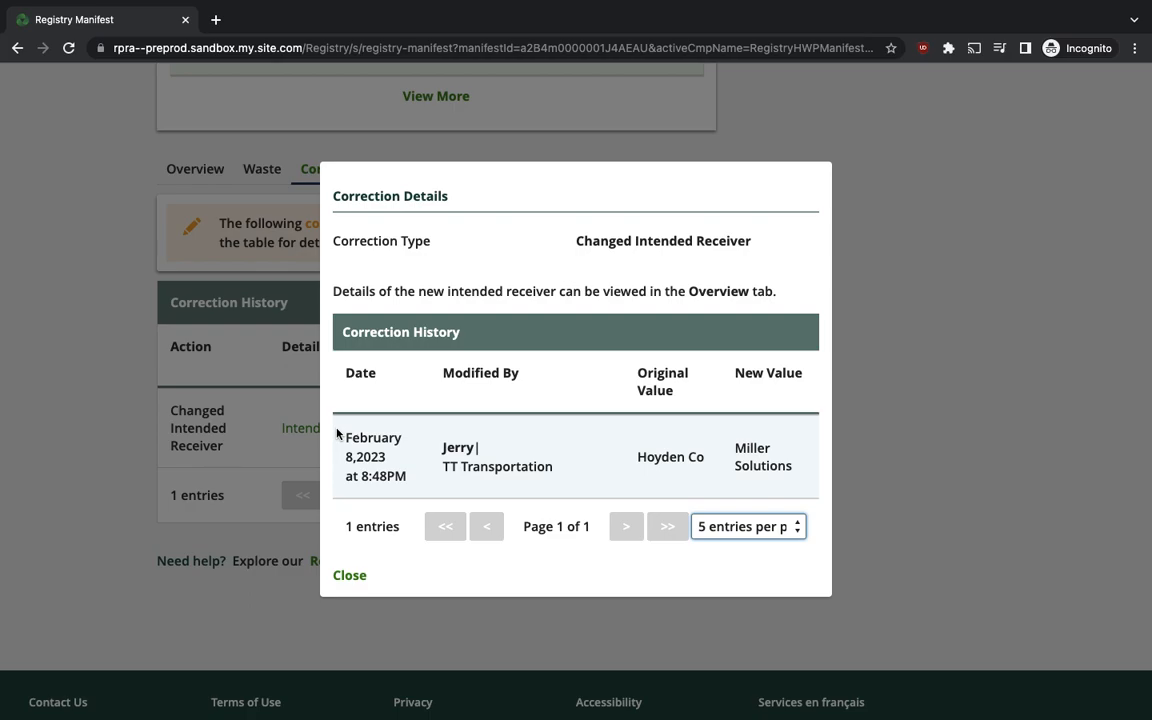
click(345, 575)
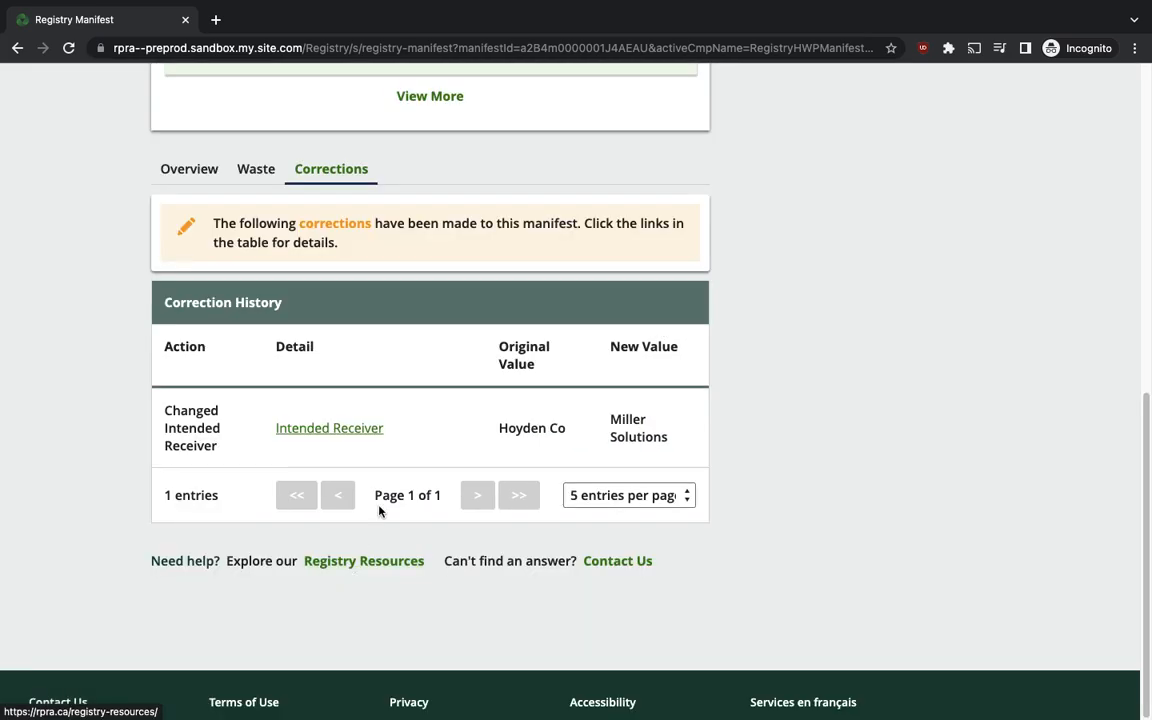
scroll(379, 511, up, 2)
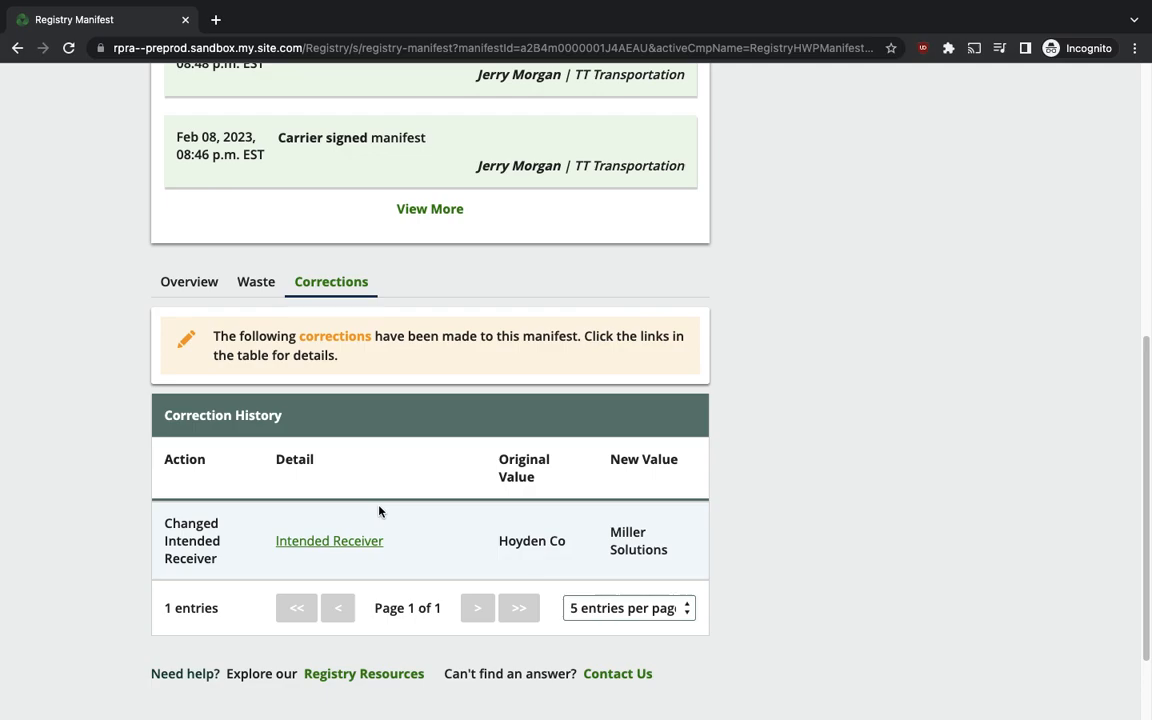
Step: Review the manifest's shipment details and the waste information for 111 L - Spent Pickle Liquor that requires the receiver's decision
click(256, 283)
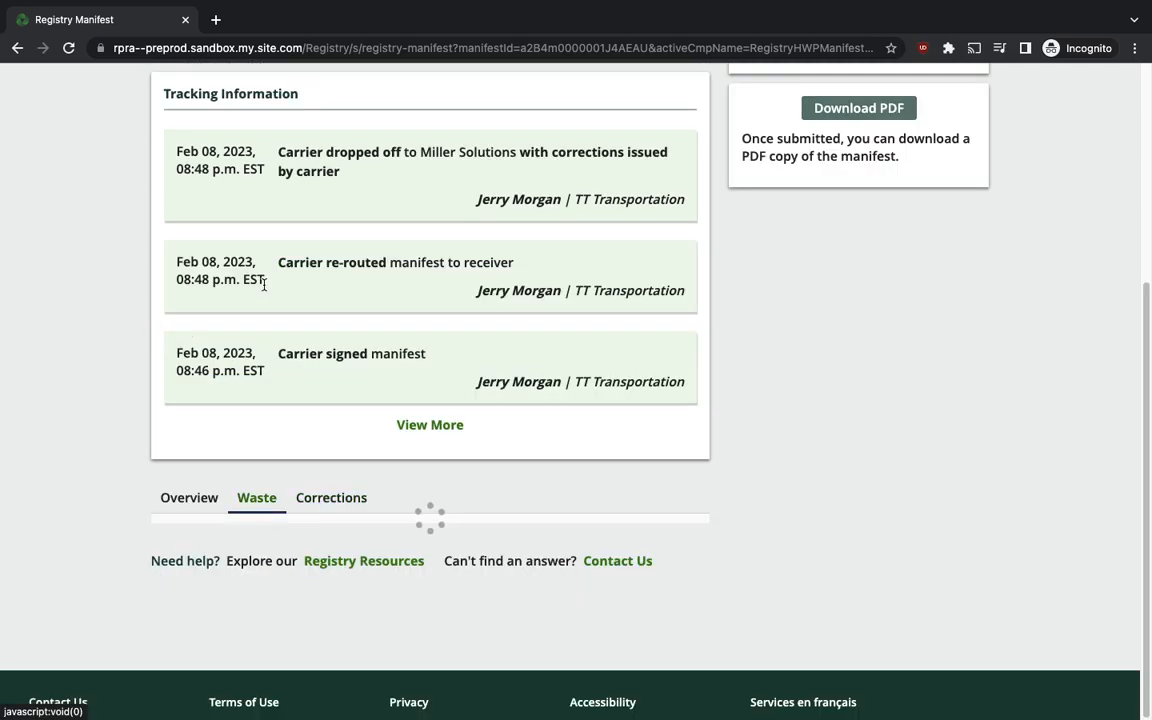
scroll(265, 289, down, 1)
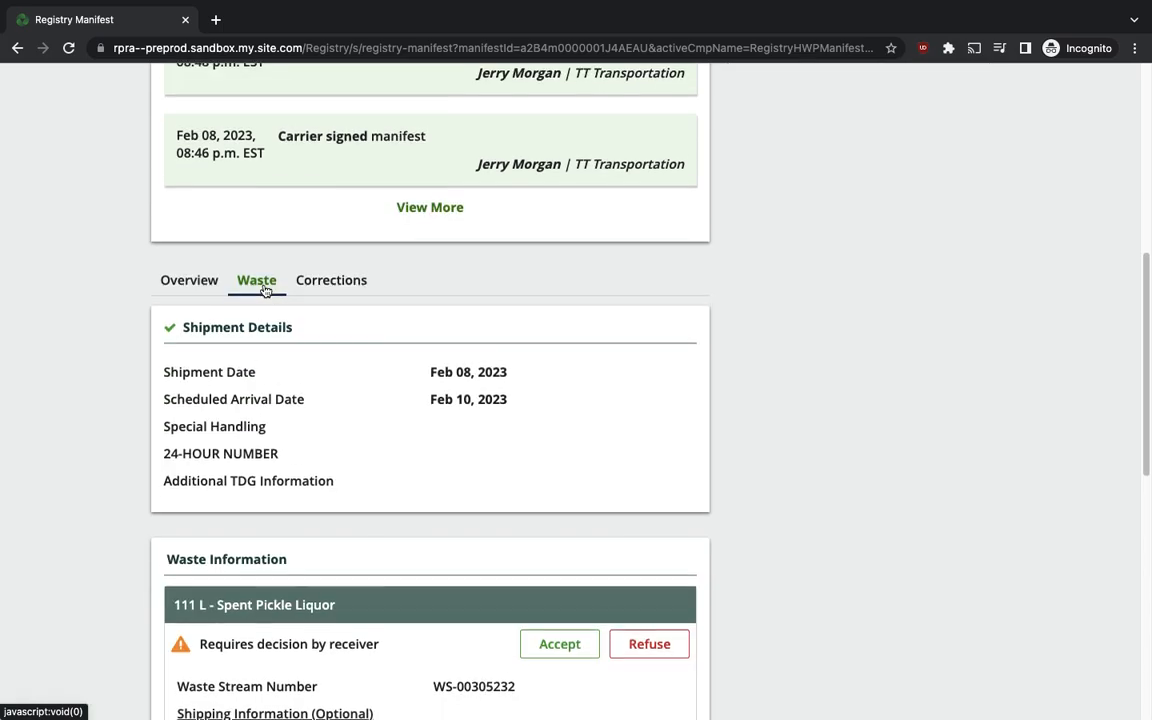
scroll(265, 289, down, 1)
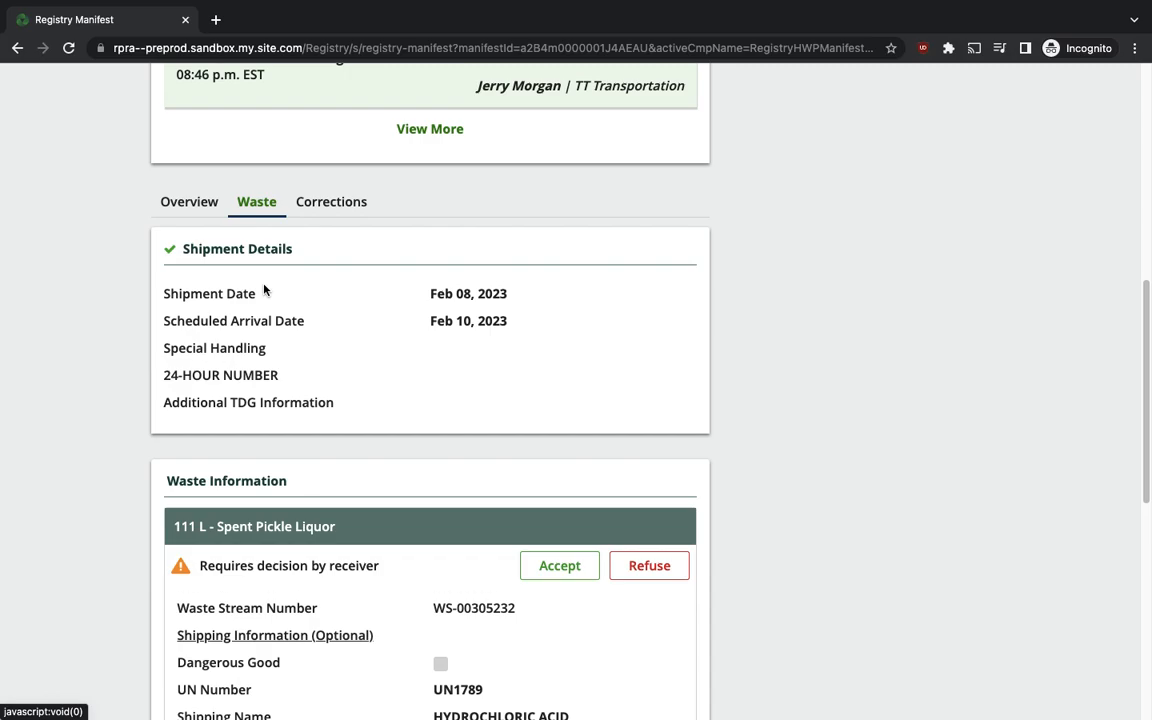
scroll(265, 289, down, 2)
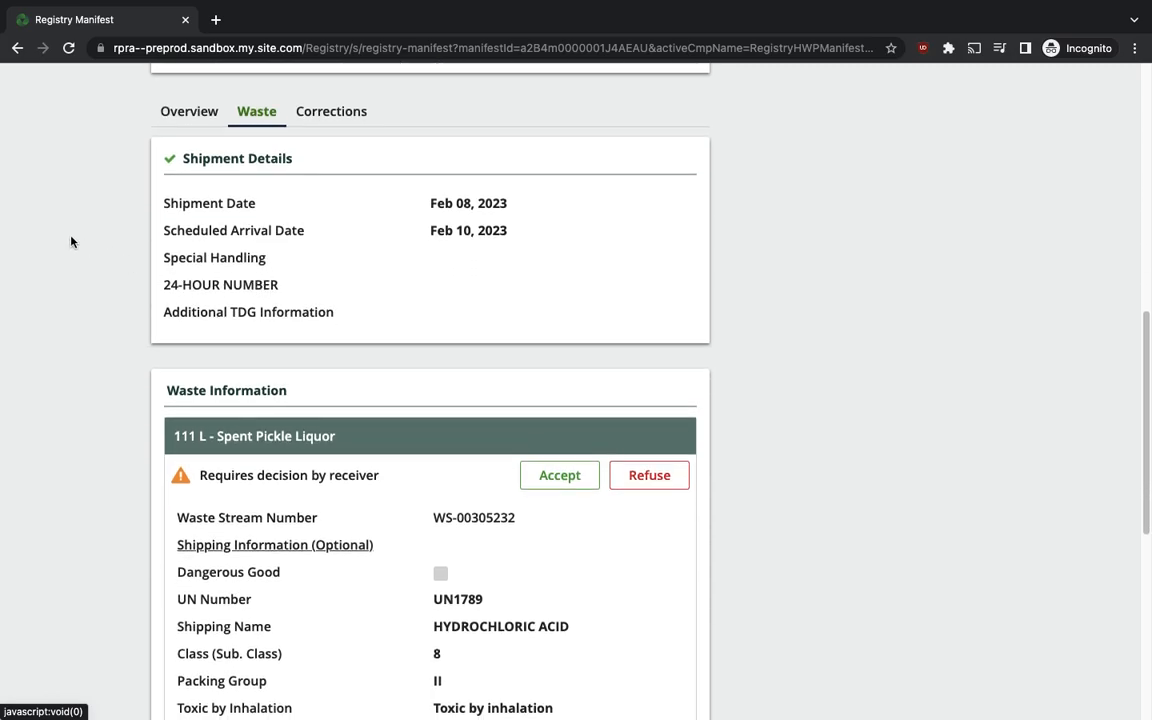
scroll(95, 333, down, 1)
scroll(95, 333, down, 2)
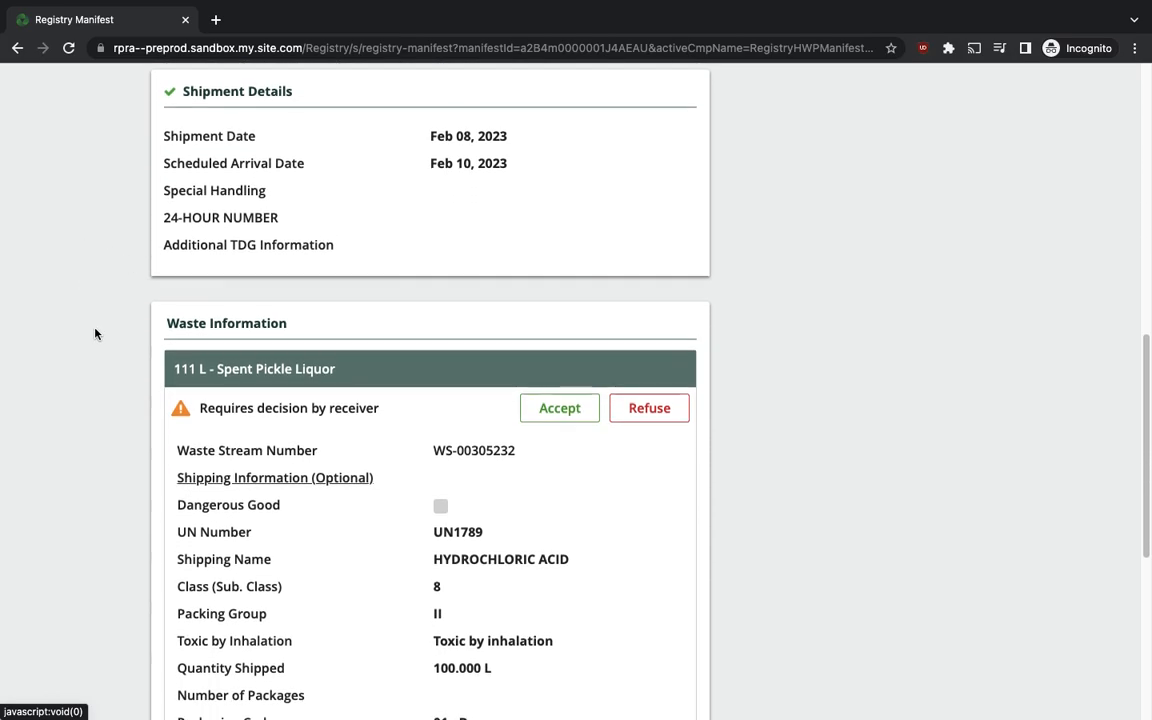
scroll(95, 333, down, 2)
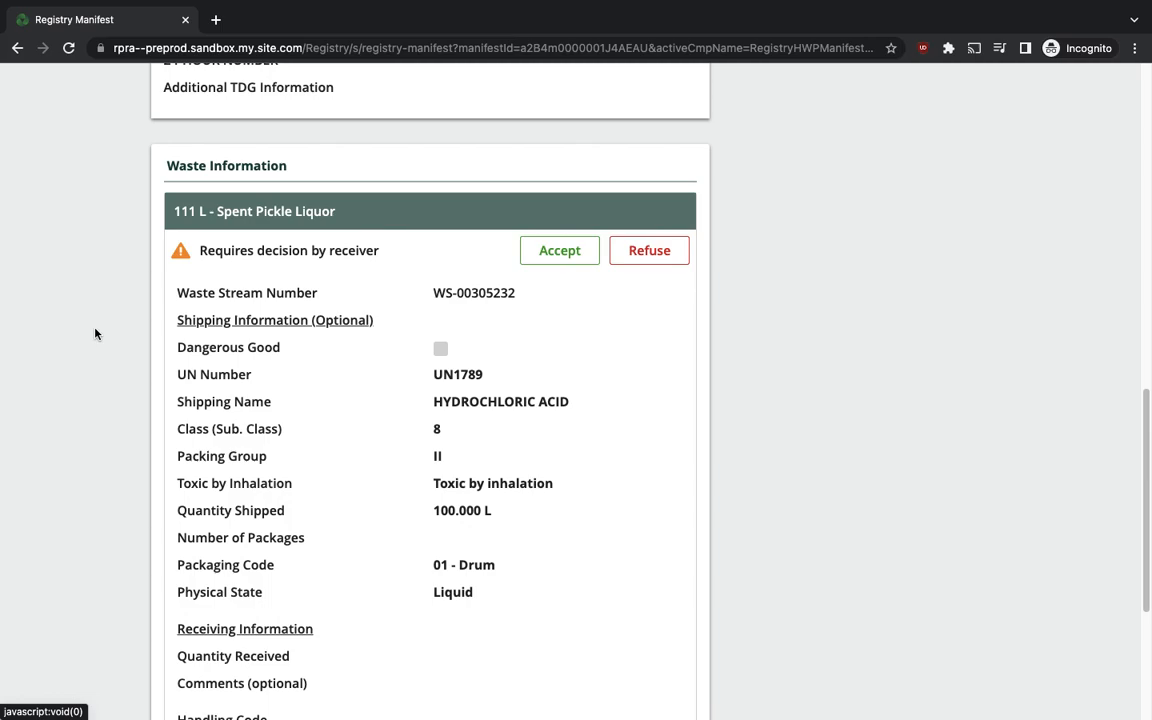
scroll(95, 333, down, 1)
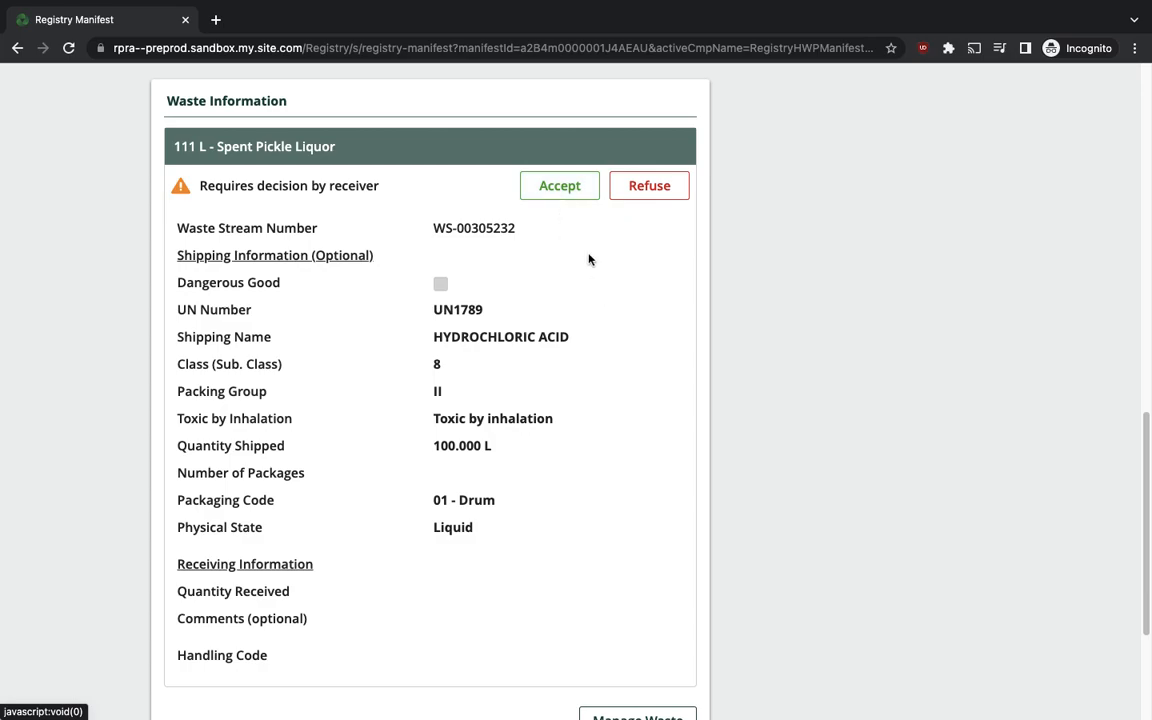
Step: Accept the Spent Pickle Liquor waste, copying the shipped quantity of 100.000 L as received, with handling code 01 - Storage
click(560, 186)
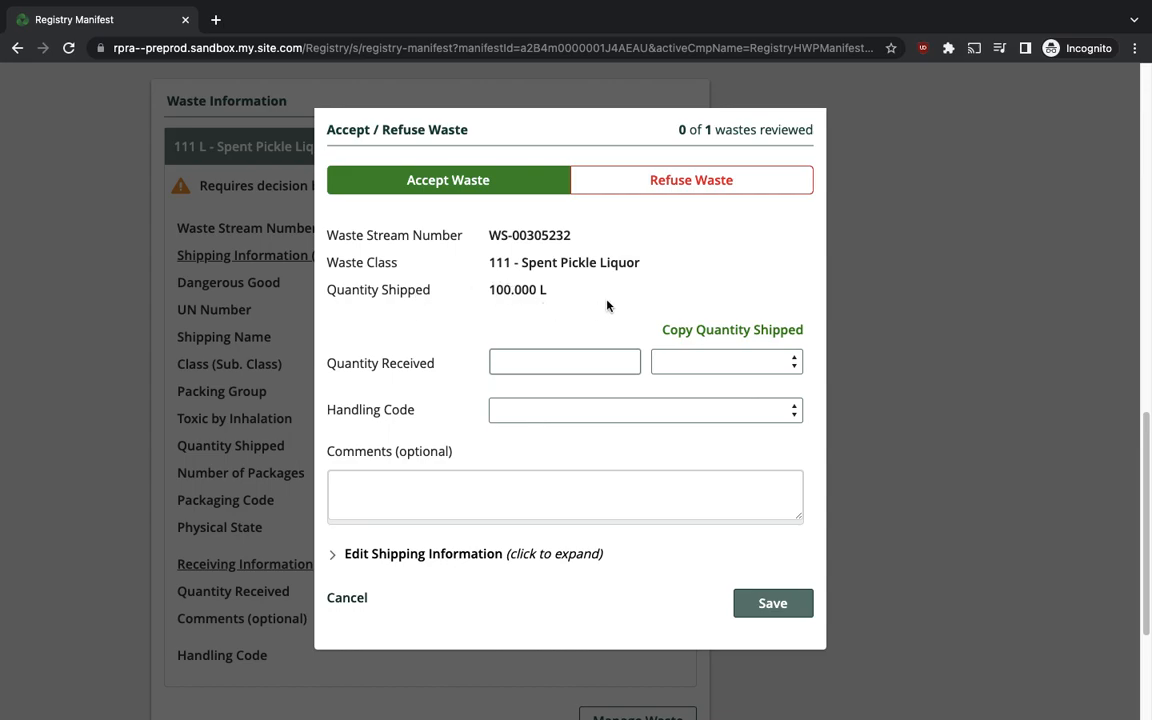
click(743, 331)
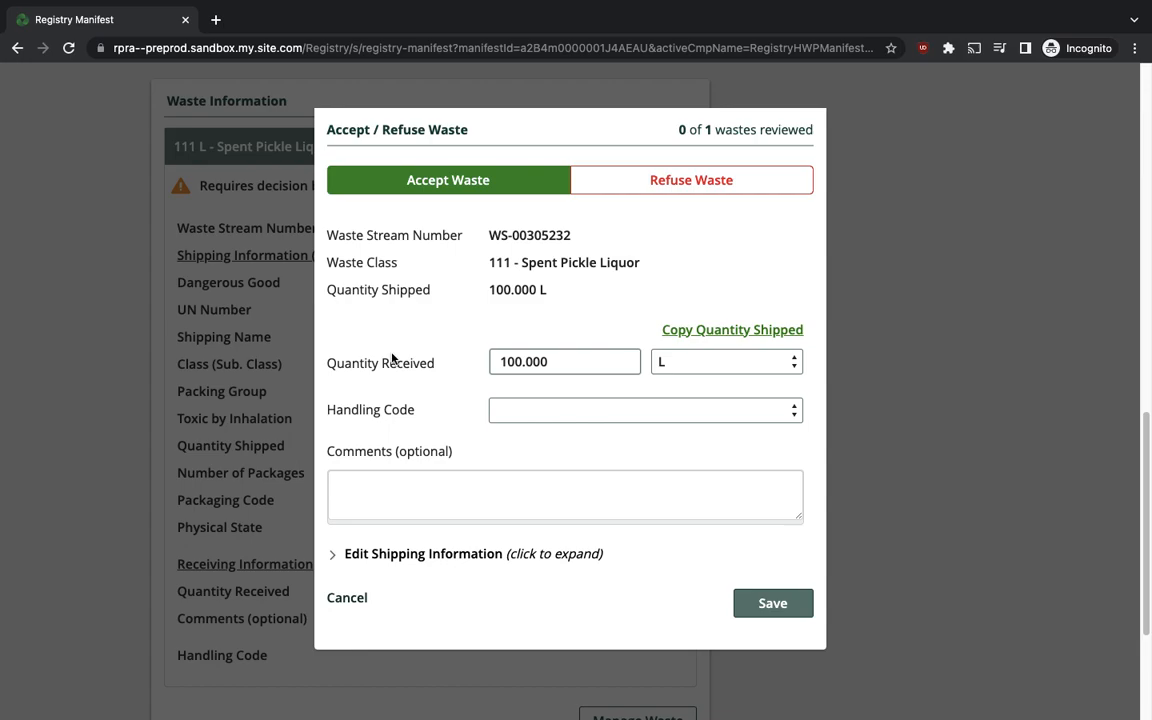
scroll(391, 358, down, 1)
click(533, 411)
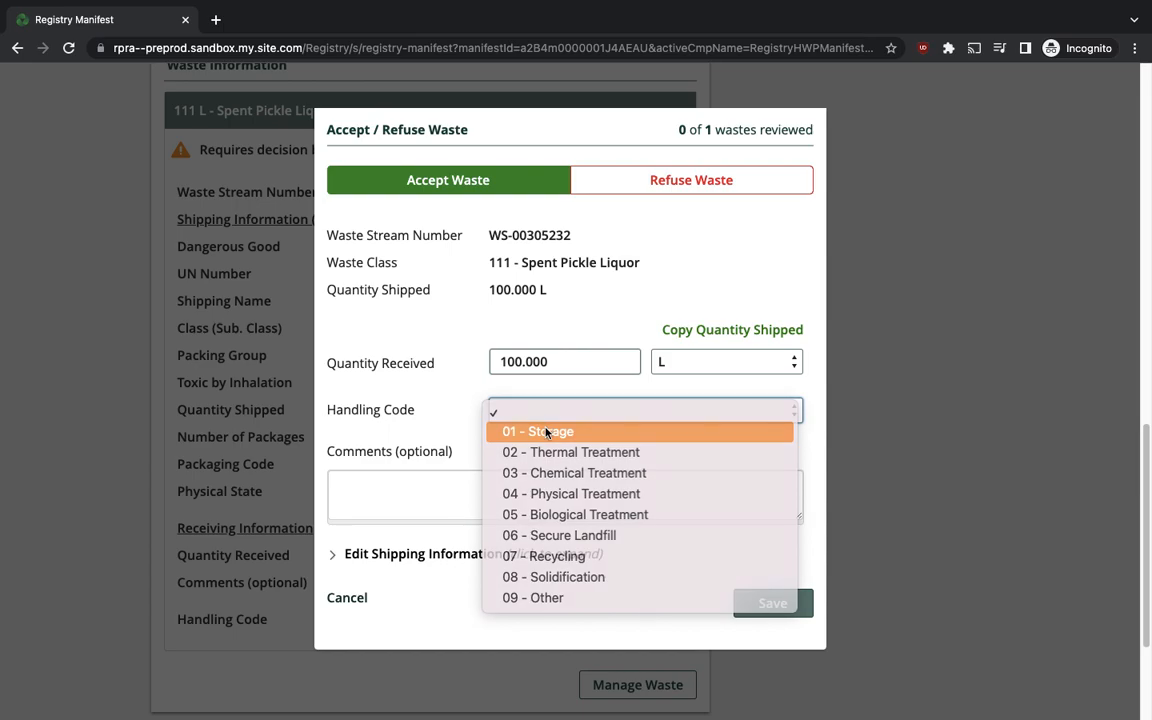
click(546, 432)
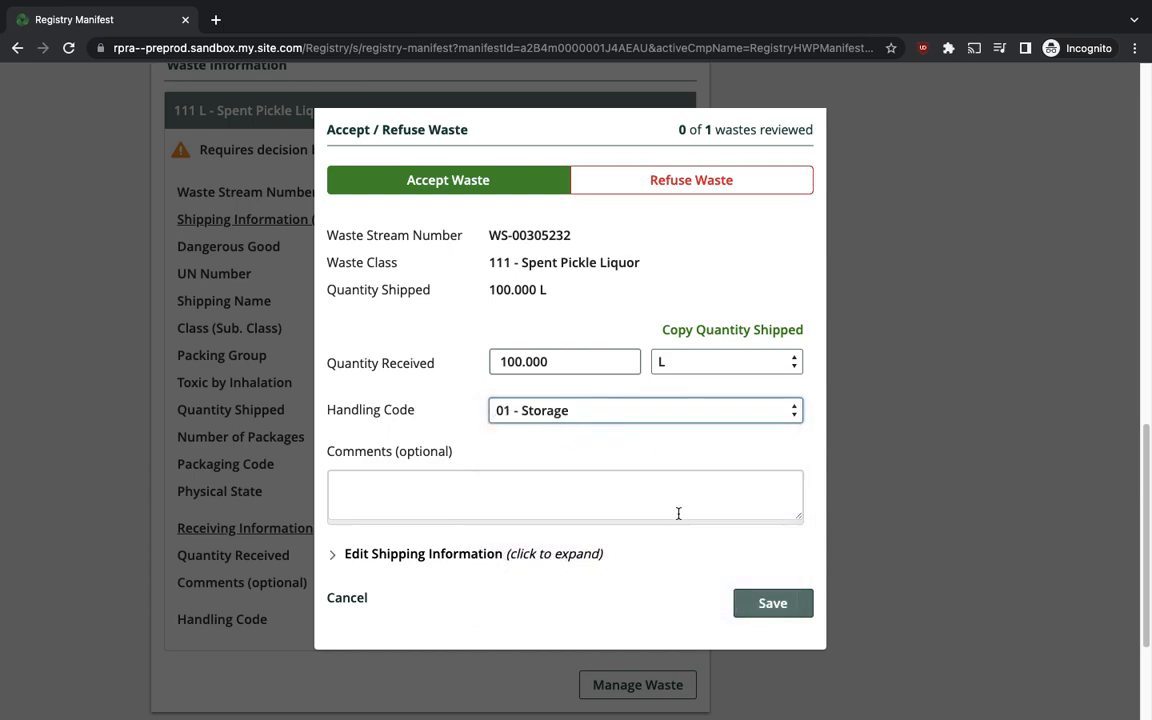
click(757, 604)
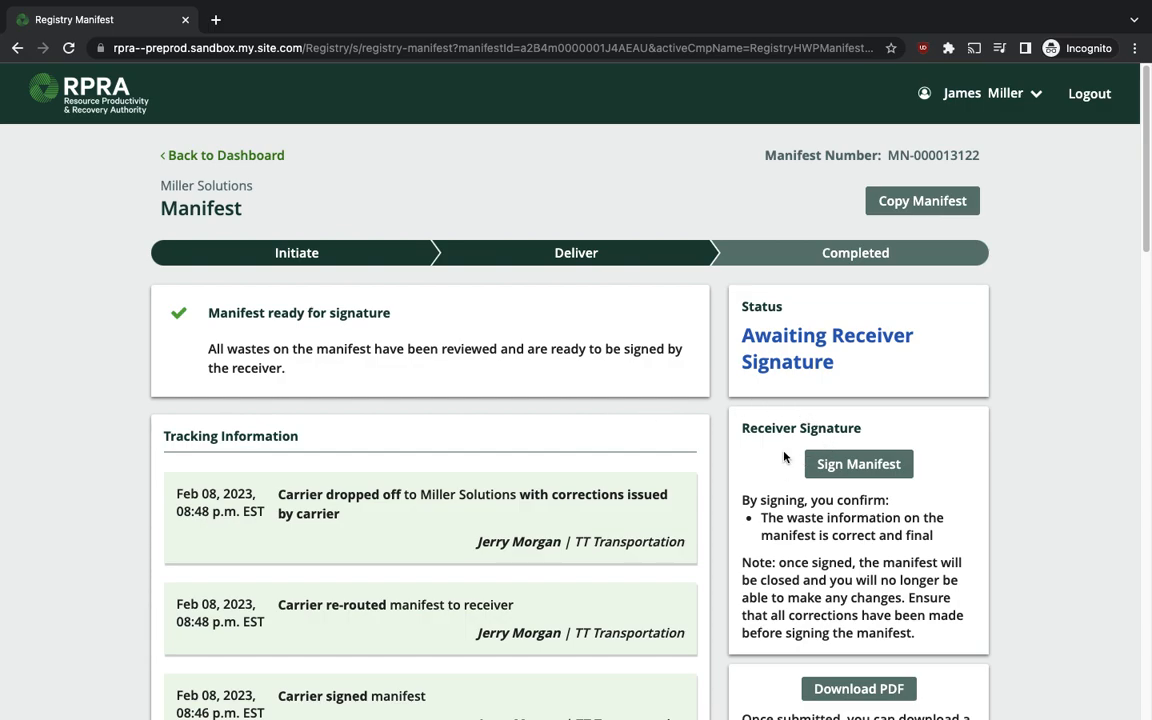
Step: Sign the manifest as receiver, certifying that the receiver information is correct and complete
scroll(784, 457, down, 2)
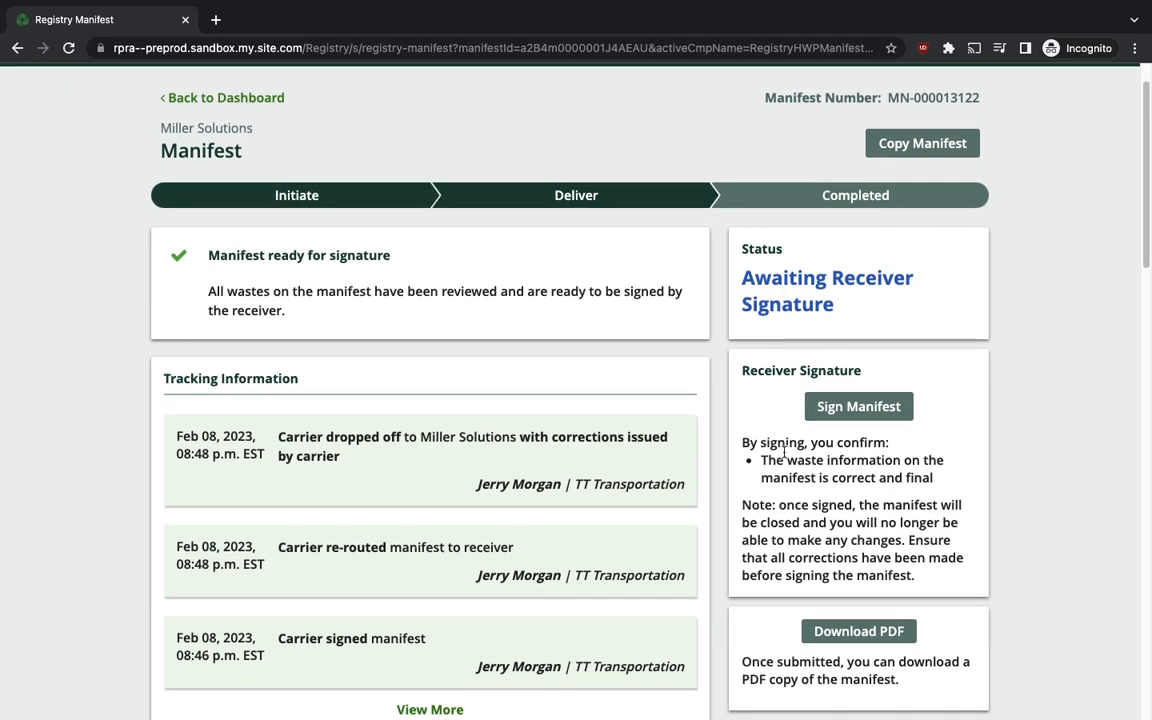
click(869, 411)
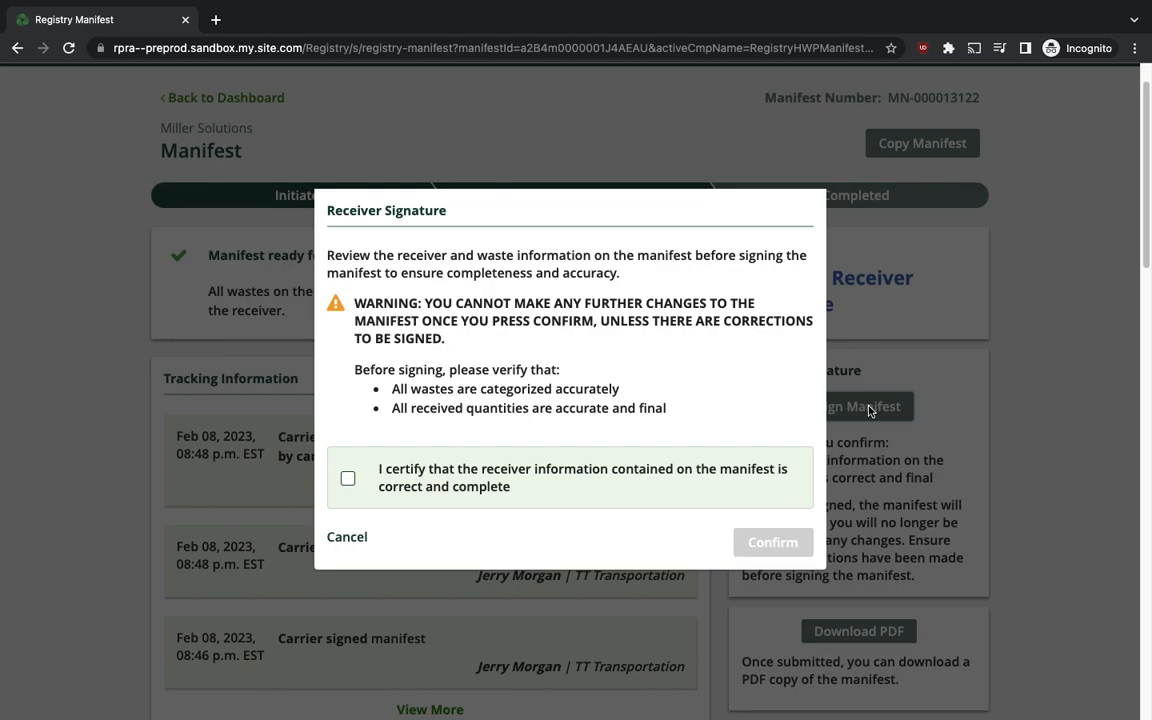
click(349, 481)
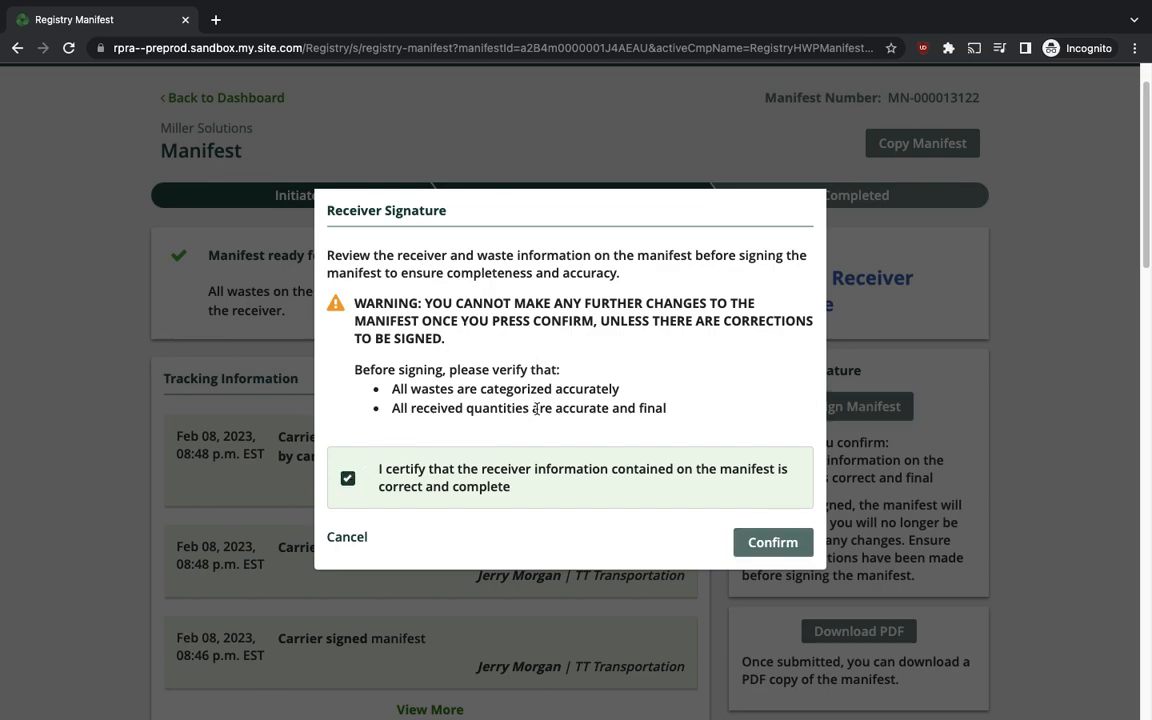
click(752, 540)
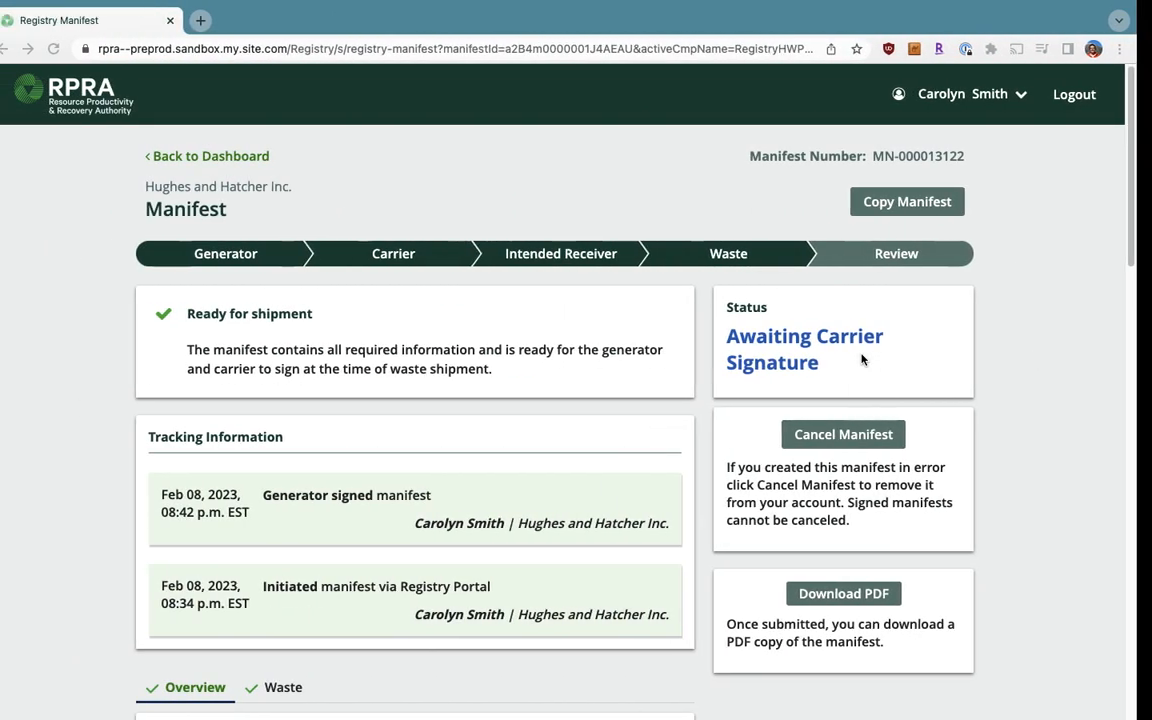
Step: From the generator's account, Hughes and Hatcher Inc., return to the dashboard and open the corrected Steel Factory manifest awaiting the generator's signature
click(234, 164)
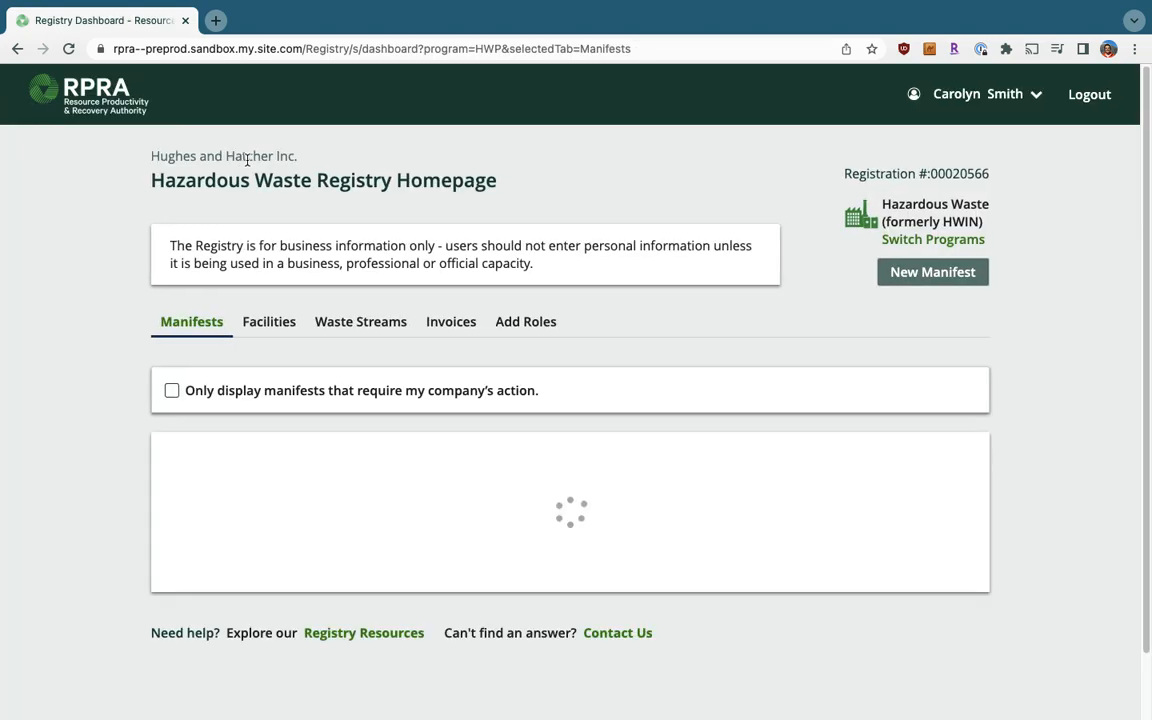
triple_click(166, 152)
click(128, 290)
scroll(150, 325, down, 1)
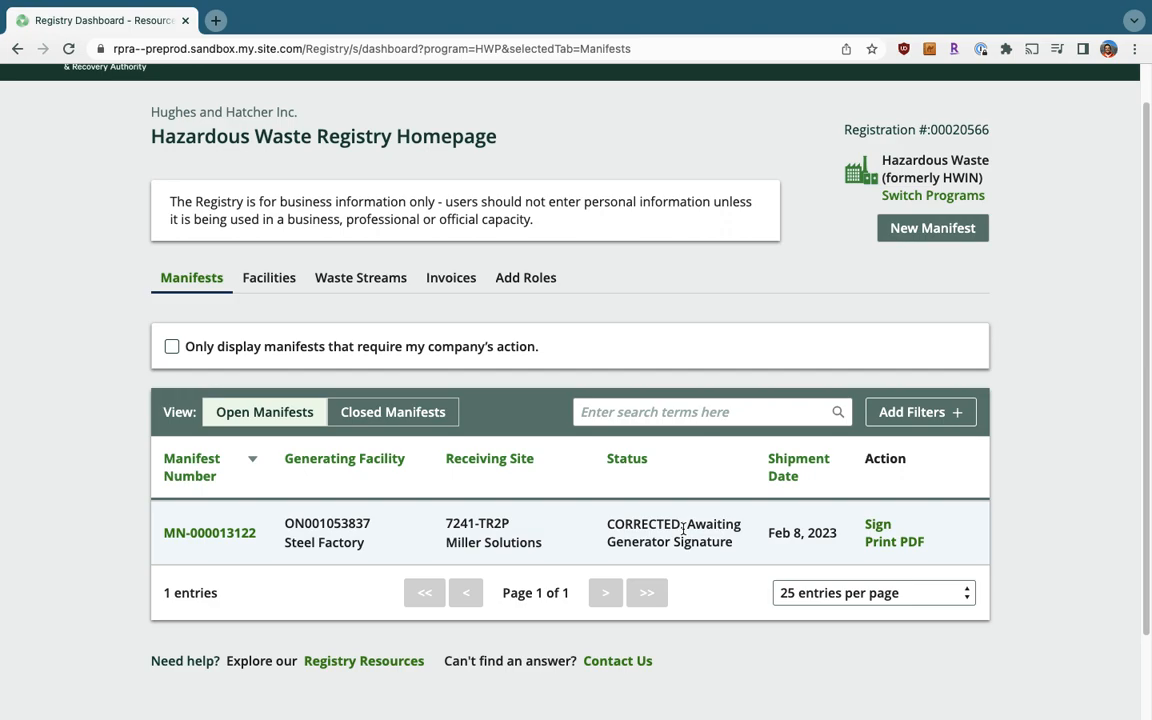
click(215, 533)
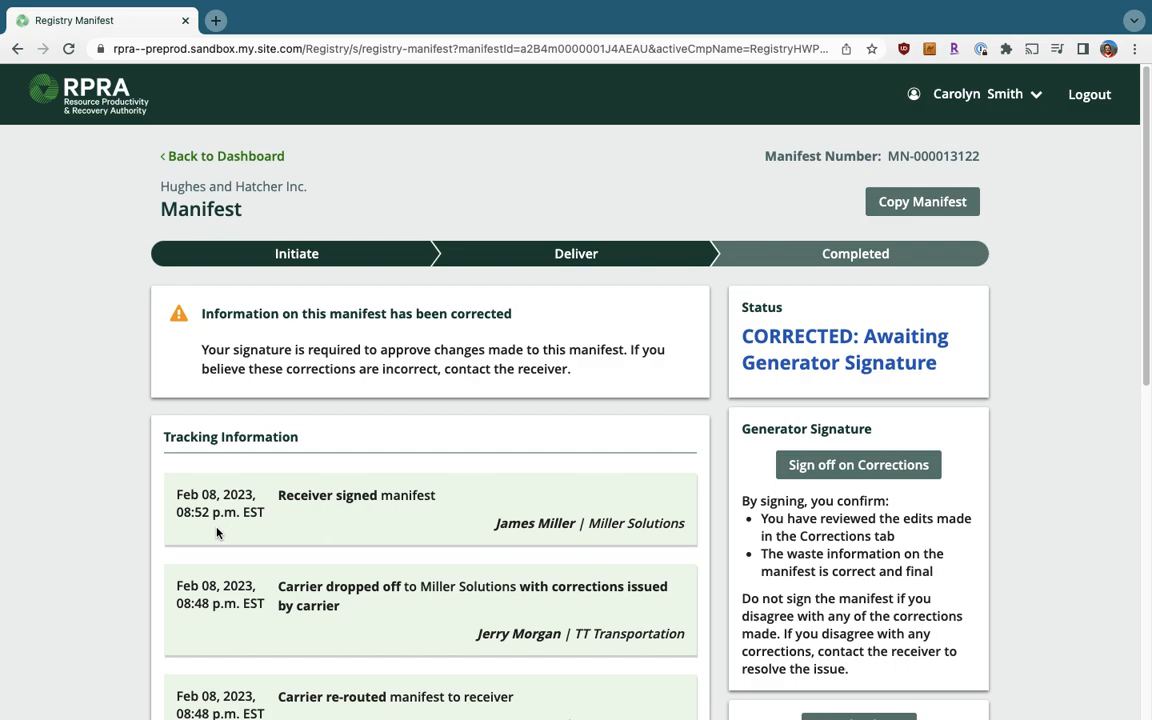
Step: Review the manifest's tracking information, its correction history and the conditions the generator confirms by signing off
scroll(217, 532, down, 3)
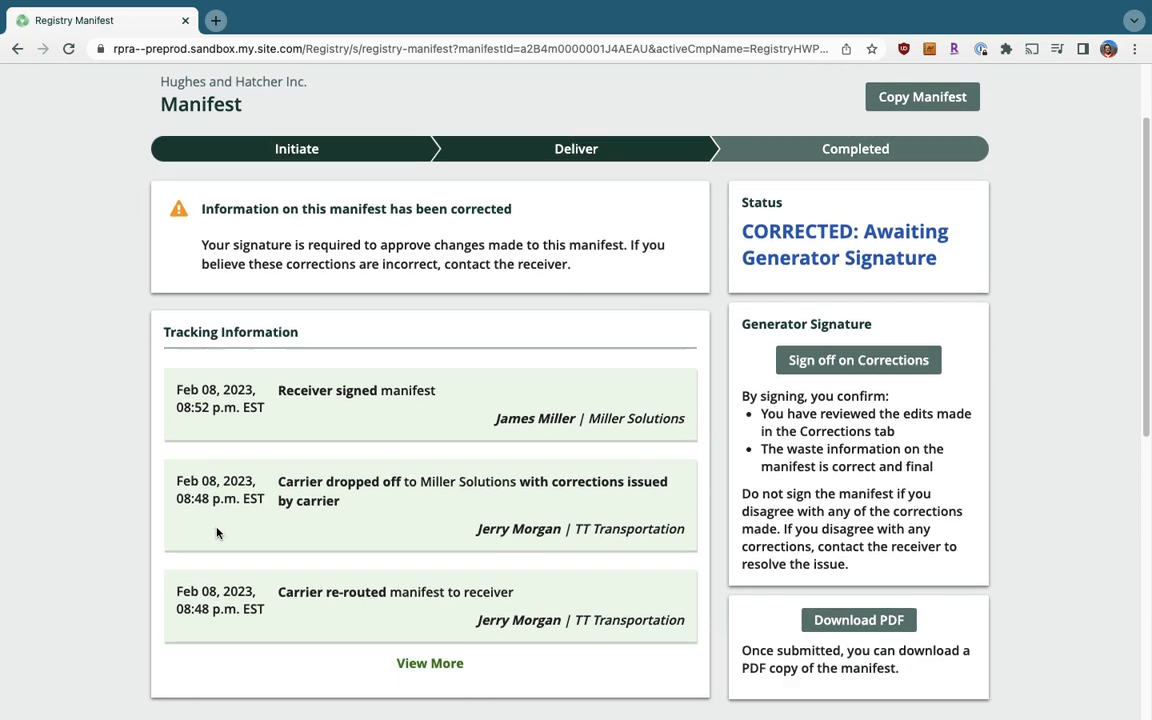
scroll(217, 532, down, 4)
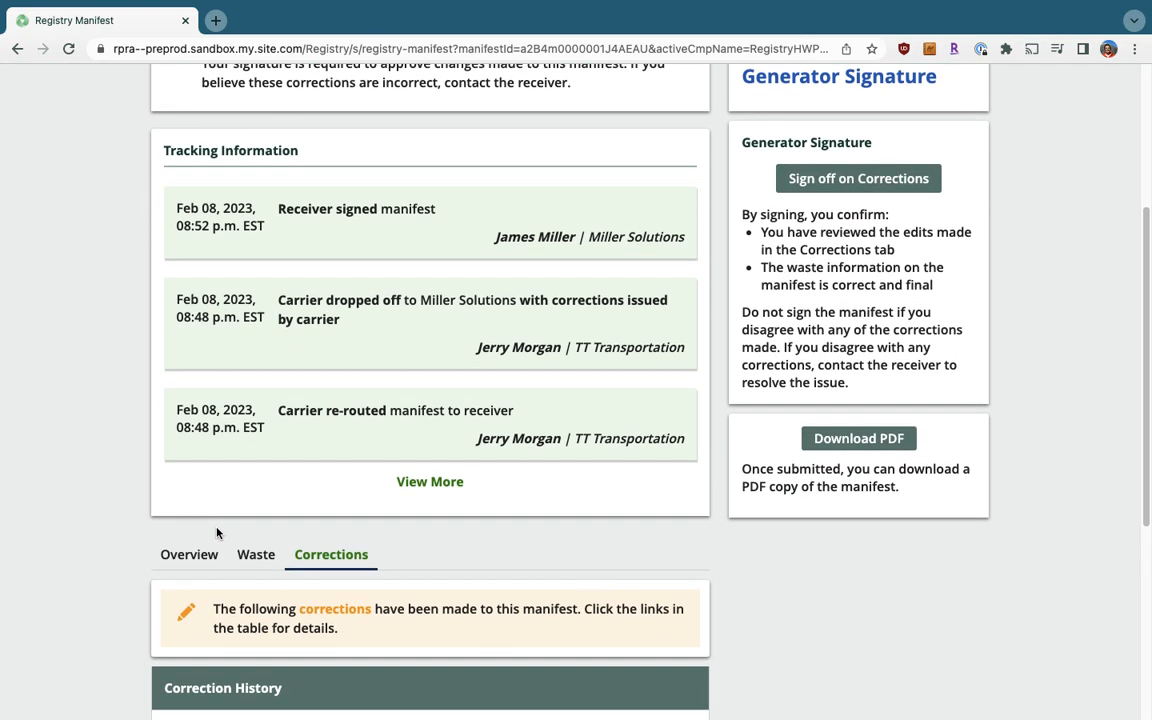
scroll(217, 532, down, 1)
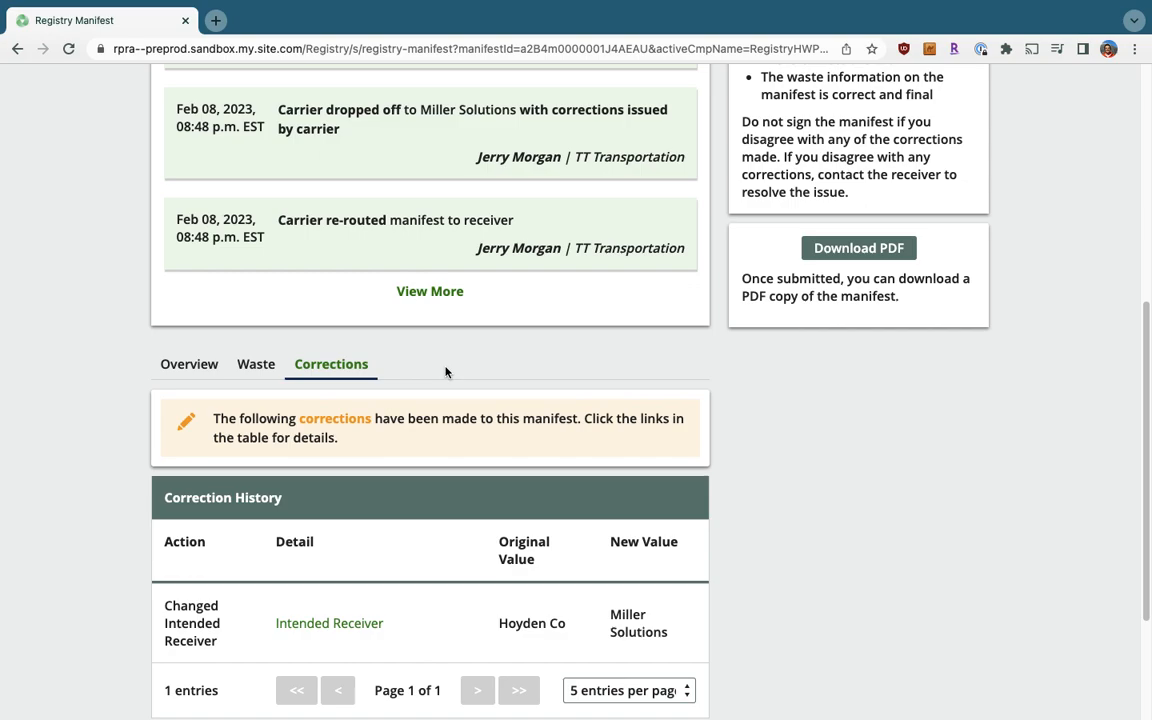
scroll(446, 372, down, 2)
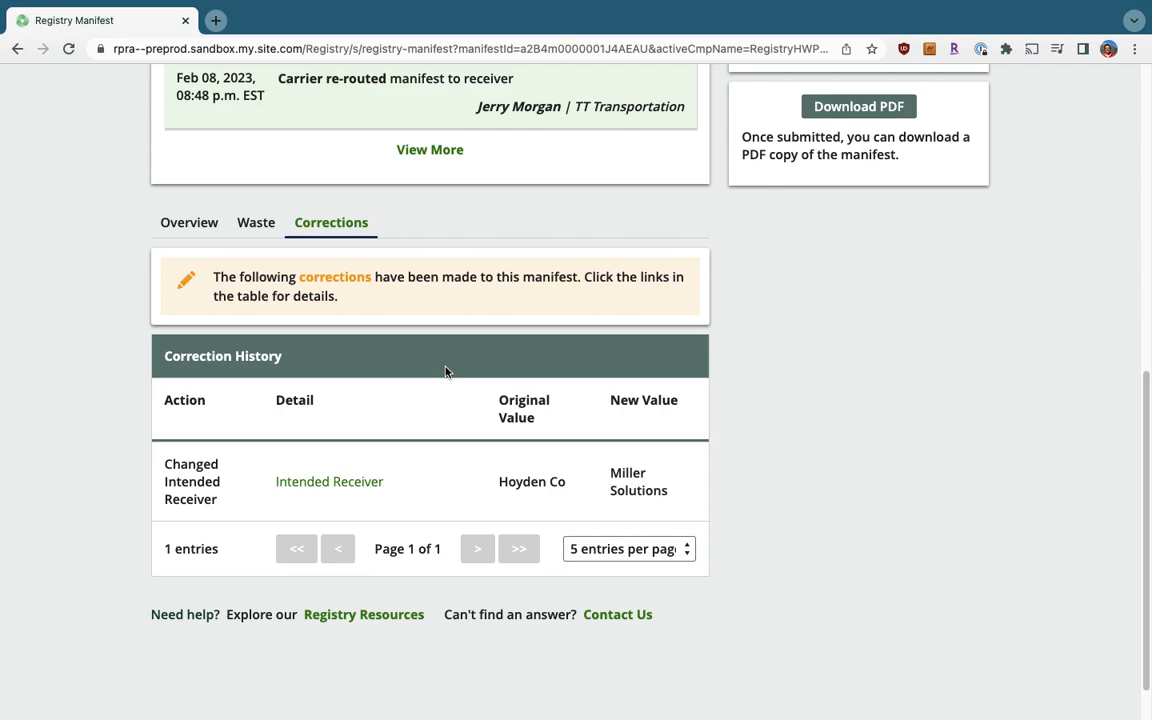
scroll(446, 371, up, 5)
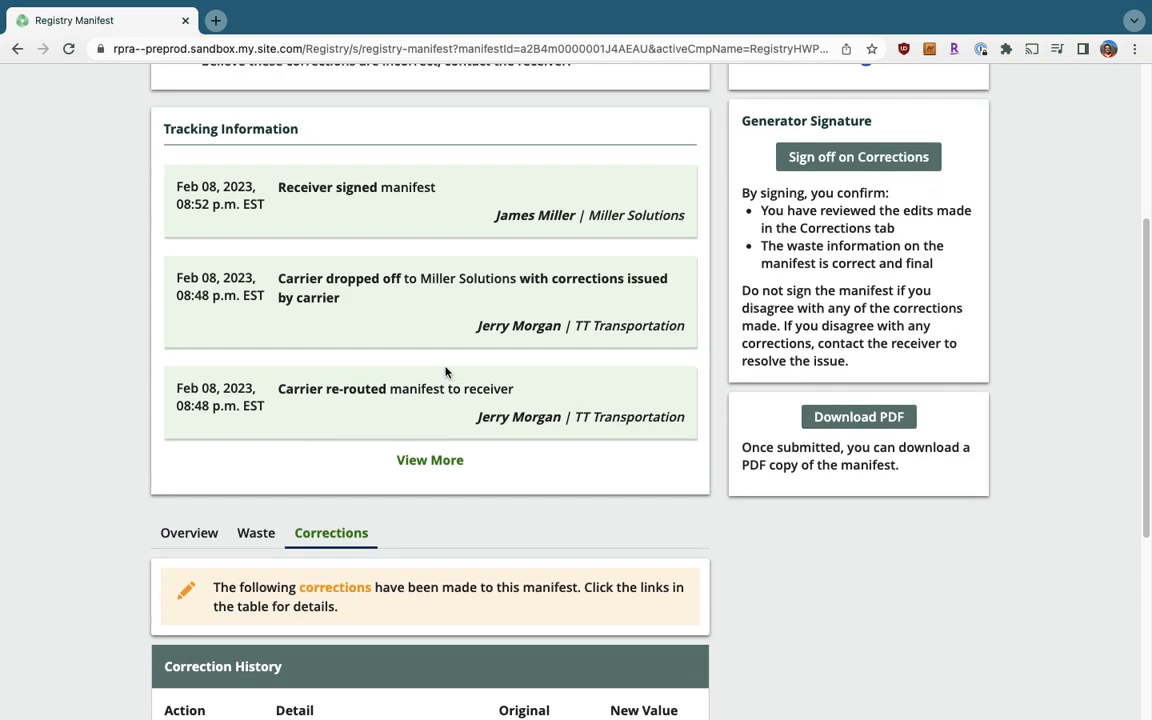
scroll(815, 285, up, 1)
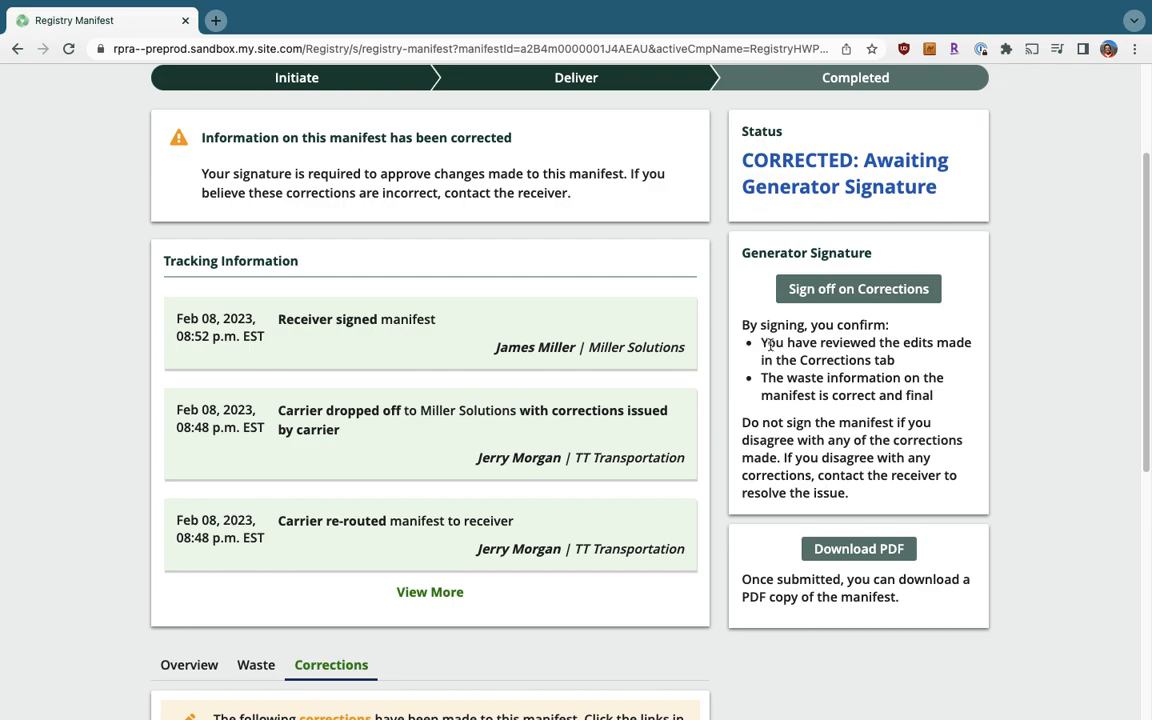
drag(761, 343, 880, 493)
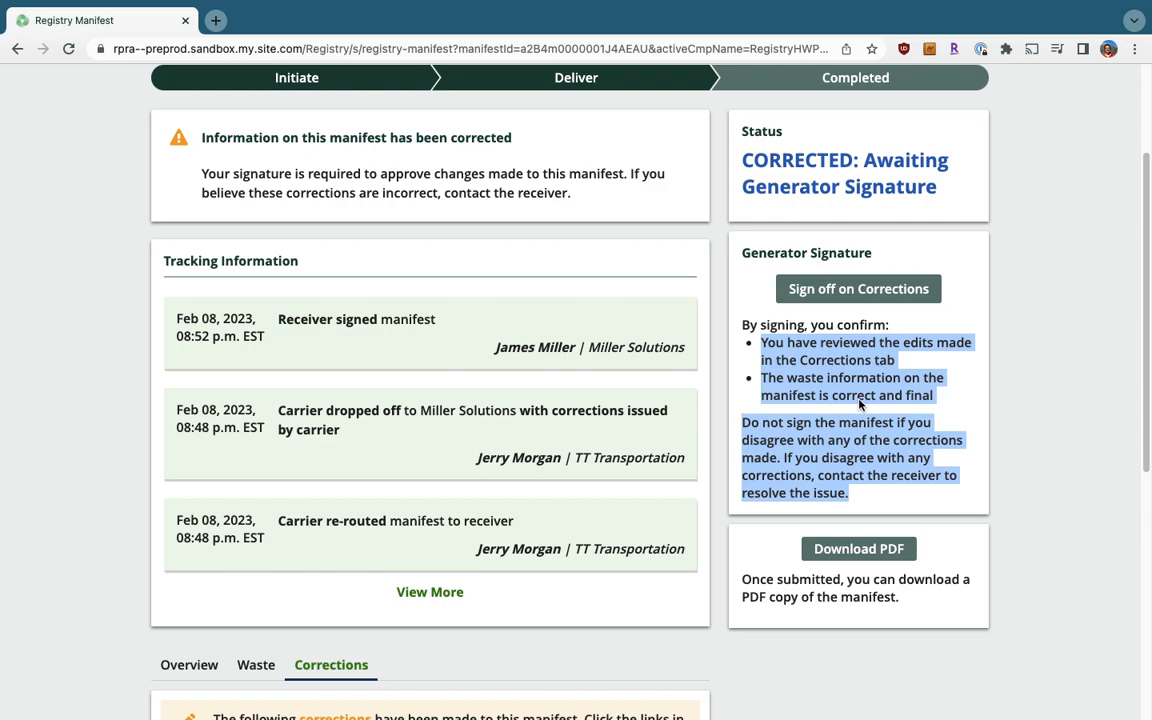
click(858, 392)
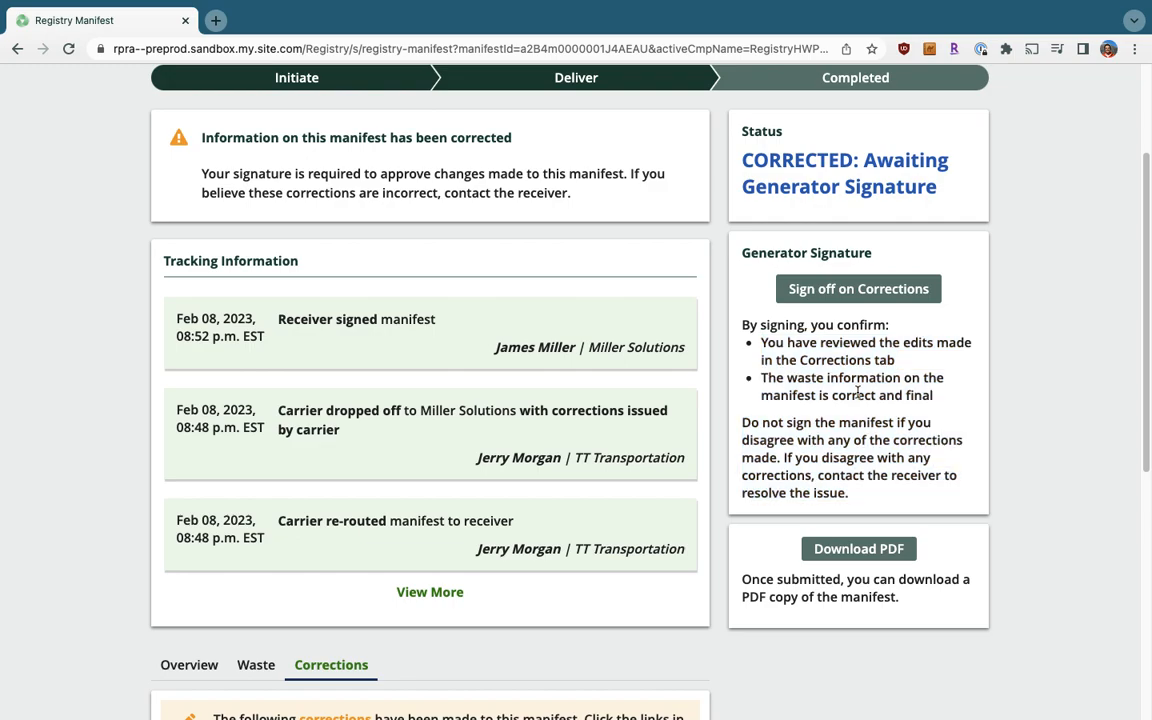
Step: Sign off on the manifest's corrections as generator, certifying that the corrected information is correct and complete
click(843, 290)
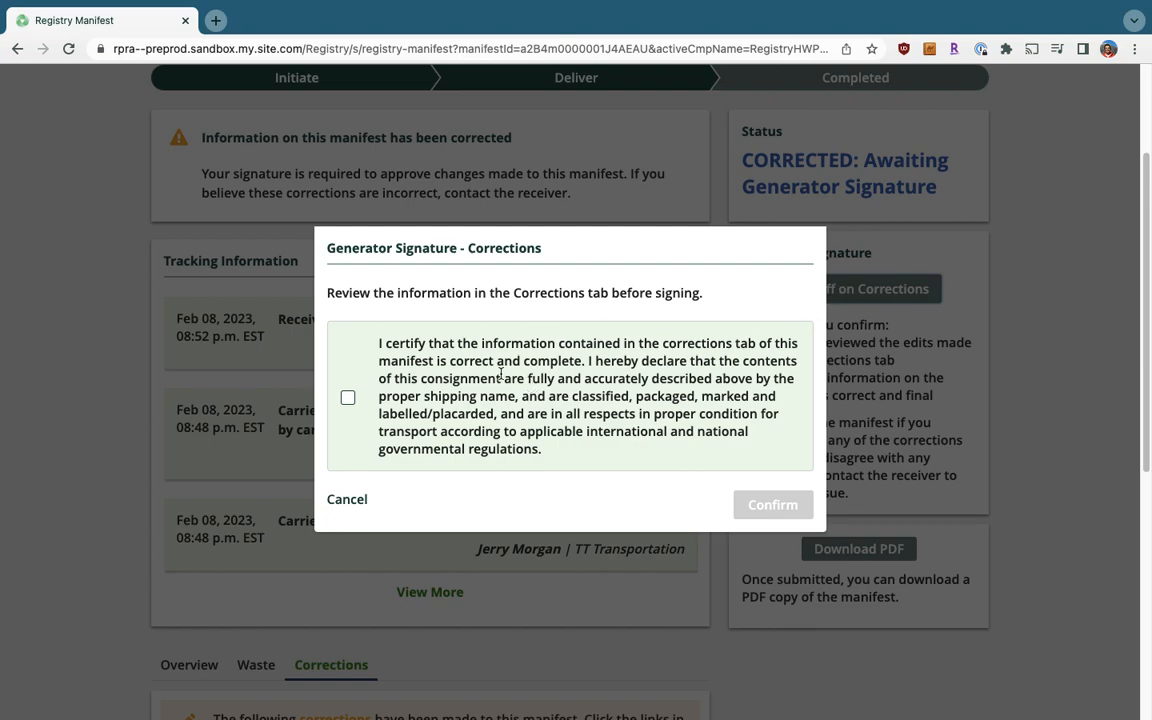
click(349, 401)
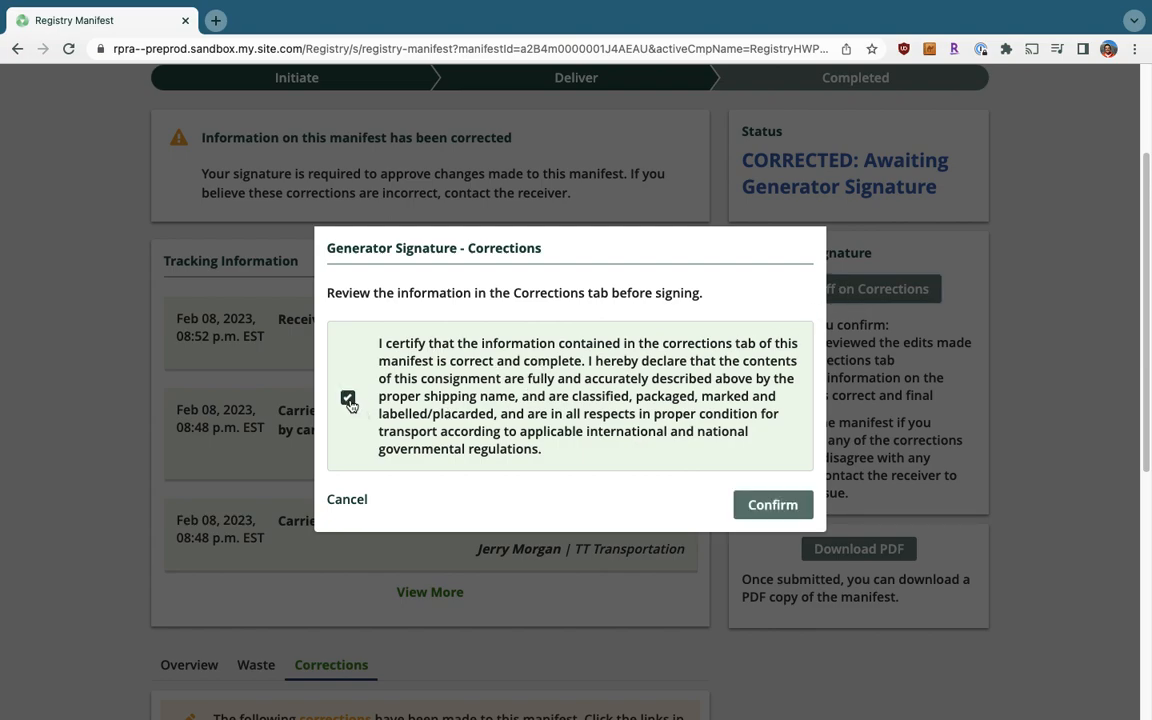
click(770, 507)
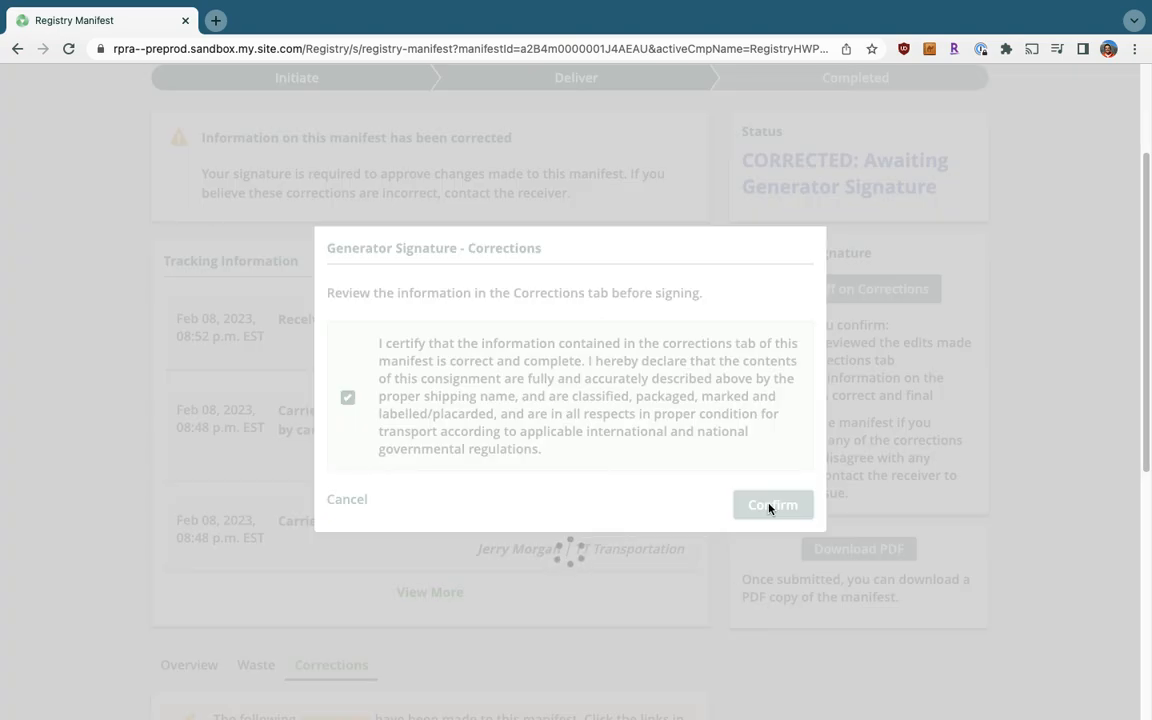